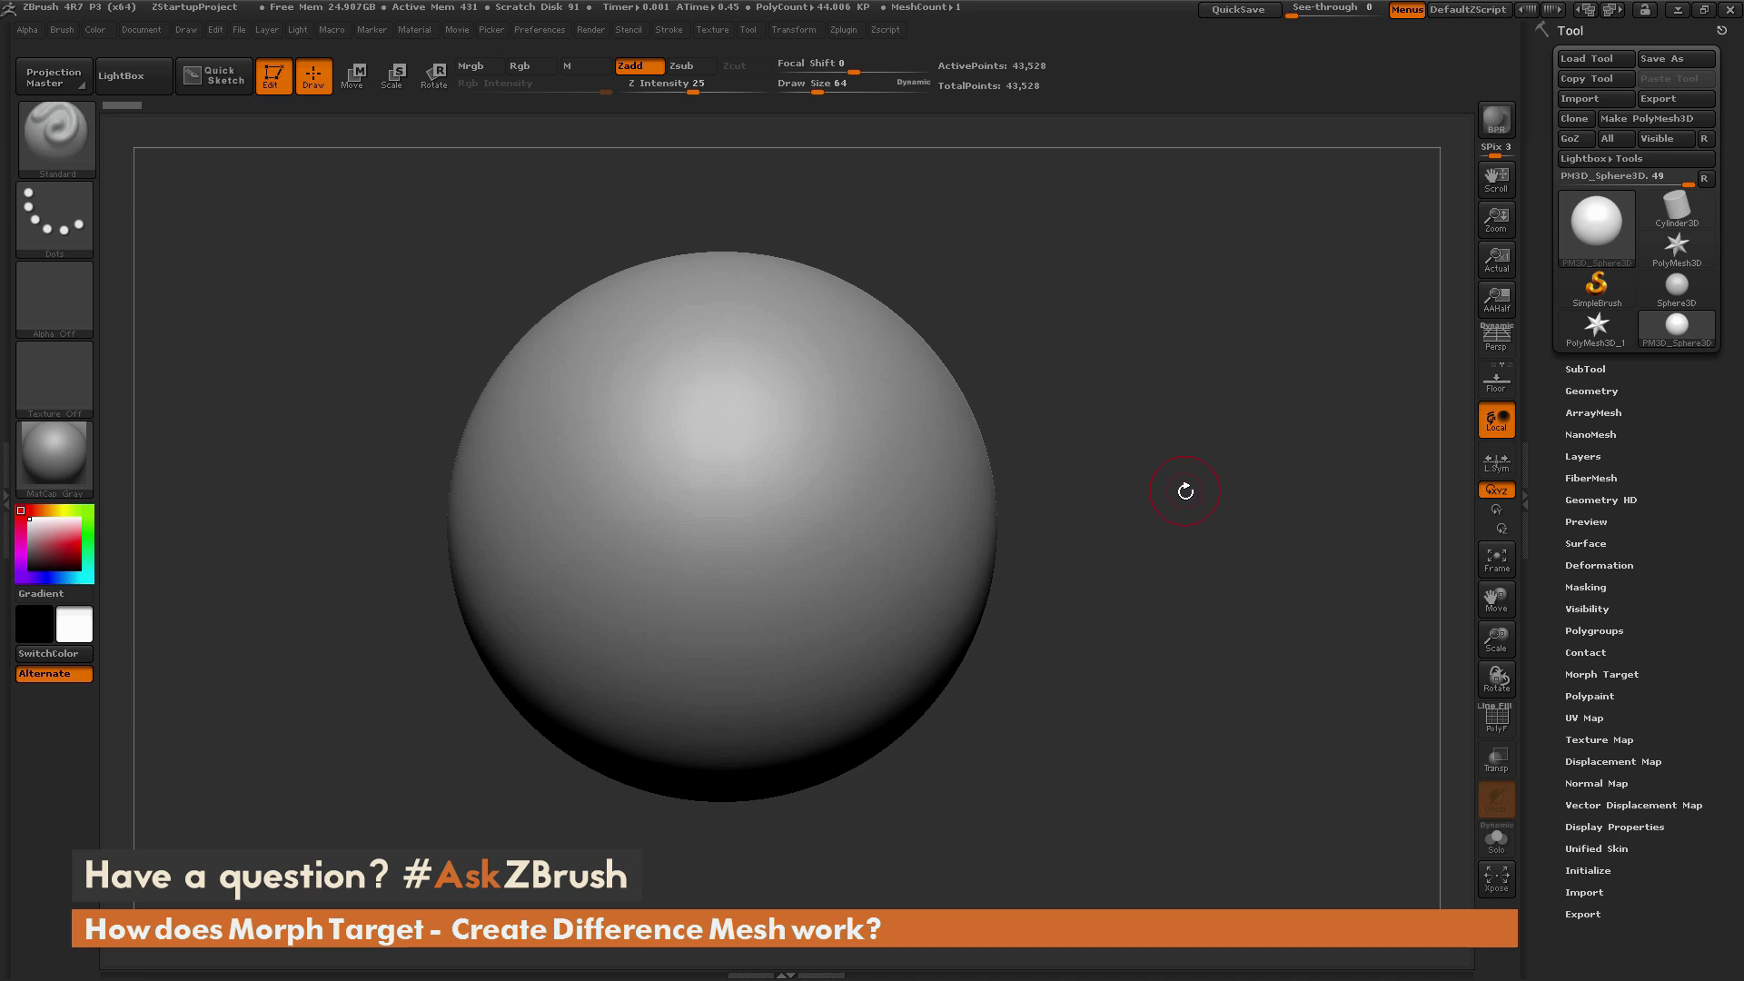
Store a morph target of the untouched sphere
{"action": "left_click_drag", "start_coordinate": [1148, 482], "coordinate": [1229, 599]}
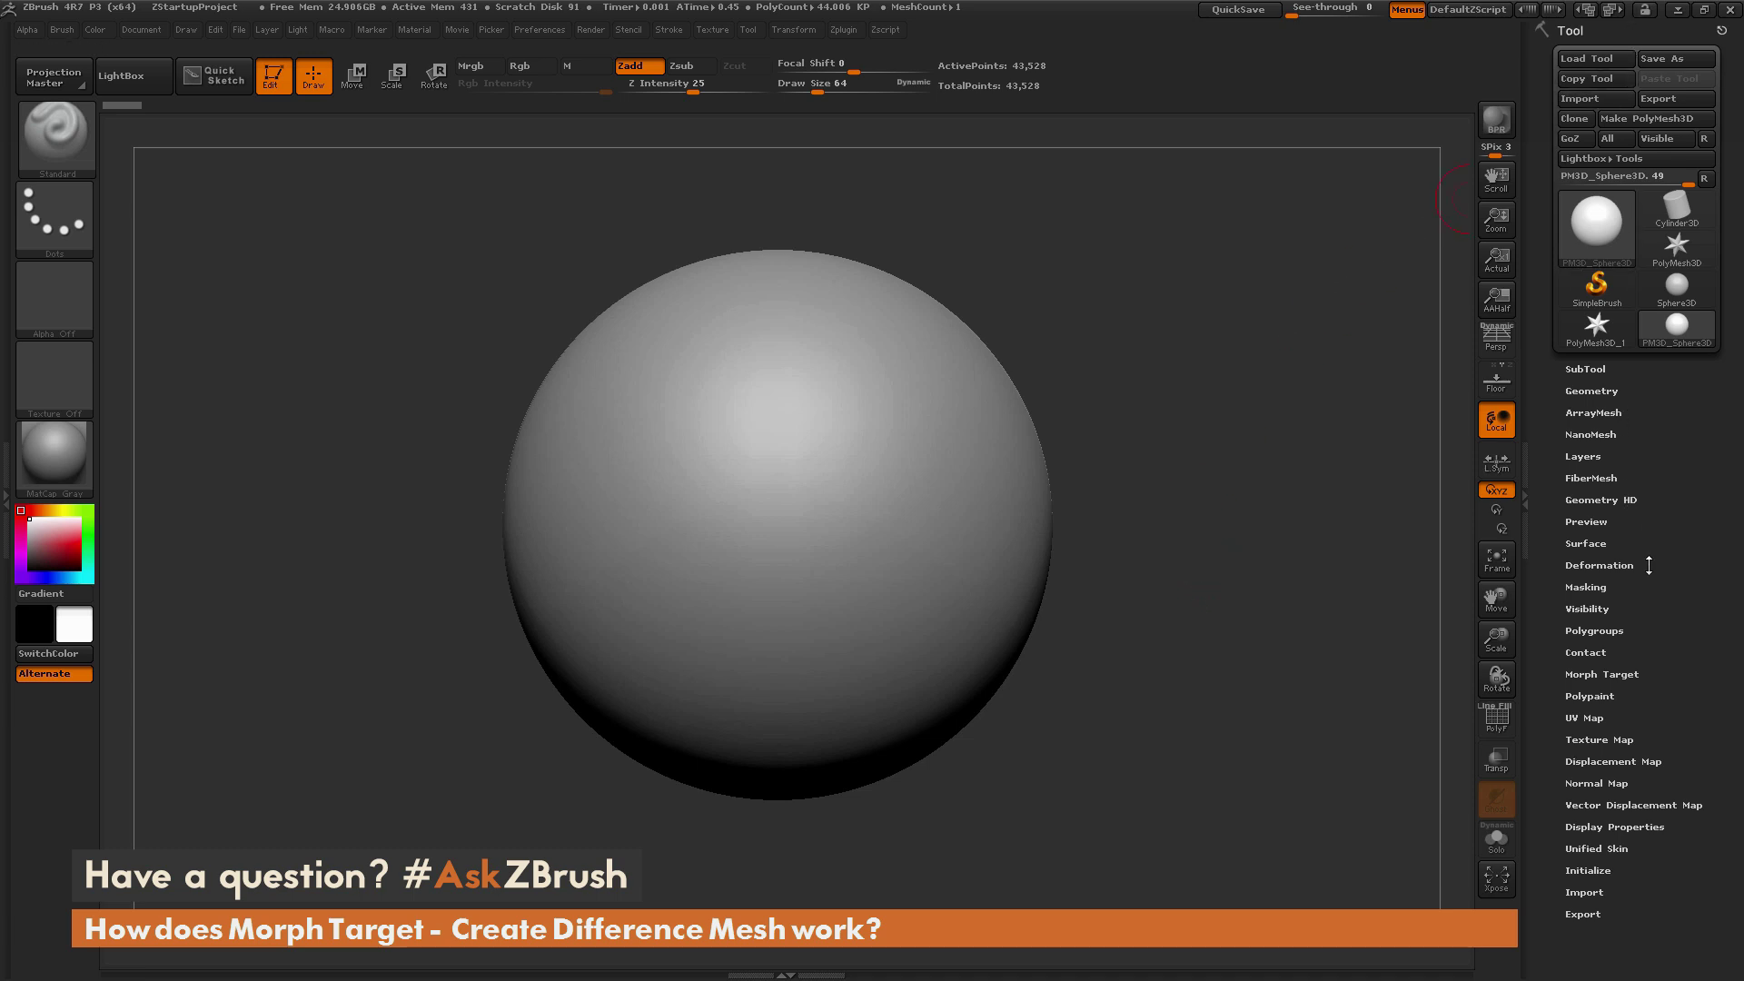
{"action": "left_click", "coordinate": [1601, 674]}
{"action": "left_click_drag", "start_coordinate": [1660, 582], "coordinate": [1659, 338]}
{"action": "left_click", "coordinate": [1581, 450]}
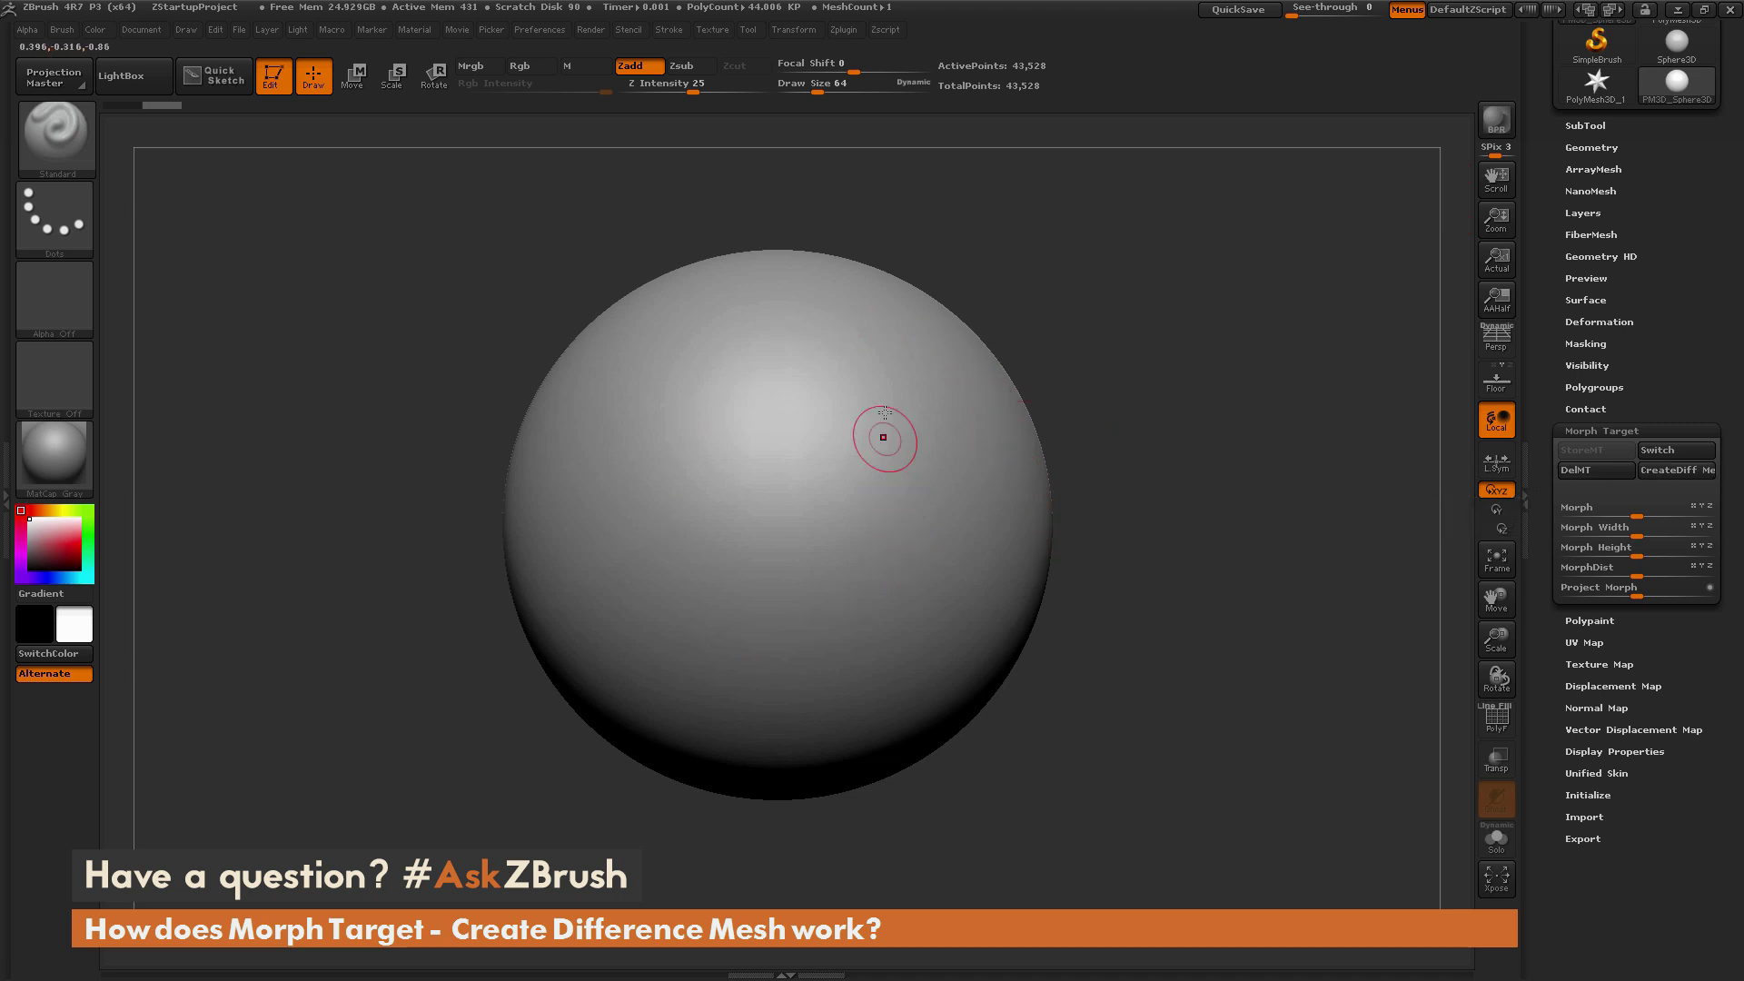
Sculpt a raised hook-shaped ridge across the front of the sphere with the Standard brush at draw size 109
{"action": "key", "text": "space"}
{"action": "mouse_move", "coordinate": [874, 374]}
{"action": "left_mouse_down"}
{"action": "mouse_move", "coordinate": [889, 372]}
{"action": "mouse_move", "coordinate": [808, 386]}
{"action": "mouse_move", "coordinate": [663, 472]}
{"action": "mouse_move", "coordinate": [658, 549]}
{"action": "left_mouse_up"}
{"action": "mouse_move", "coordinate": [894, 323]}
{"action": "left_mouse_down"}
{"action": "mouse_move", "coordinate": [653, 554]}
{"action": "mouse_move", "coordinate": [635, 600]}
{"action": "left_mouse_up"}
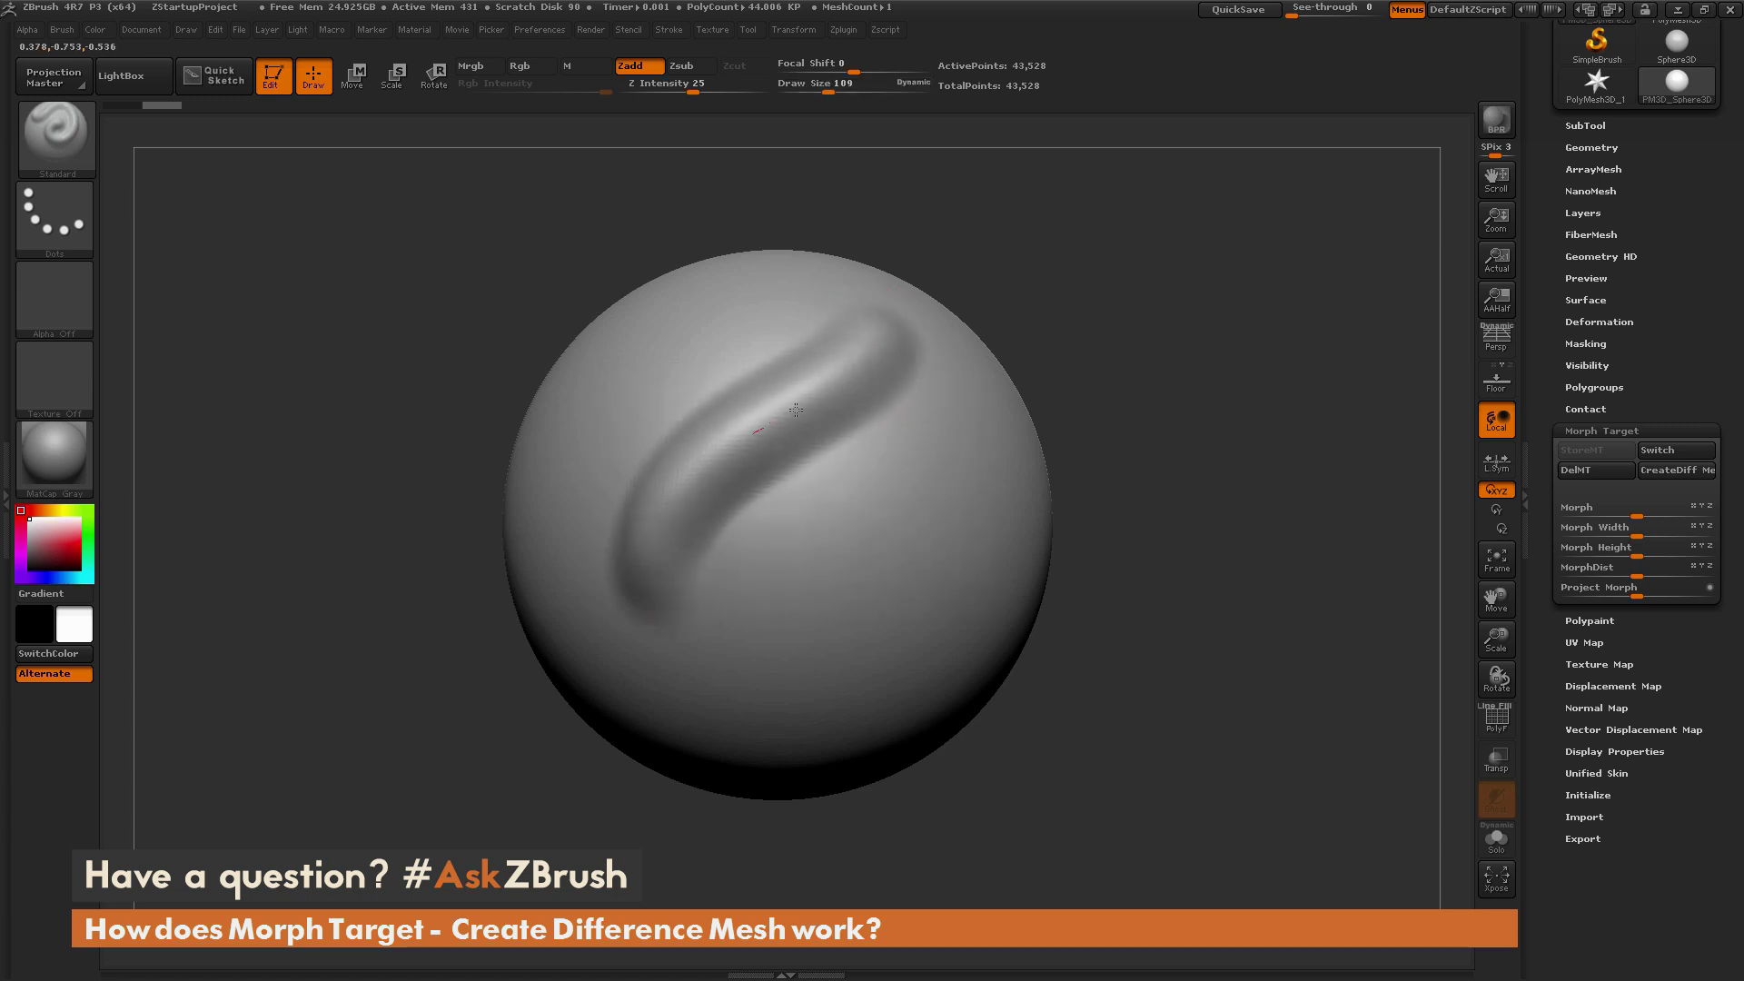
{"action": "mouse_move", "coordinate": [824, 391]}
{"action": "left_mouse_down"}
{"action": "mouse_move", "coordinate": [649, 576]}
{"action": "mouse_move", "coordinate": [808, 636]}
{"action": "mouse_move", "coordinate": [718, 641]}
{"action": "mouse_move", "coordinate": [654, 565]}
{"action": "left_mouse_up"}
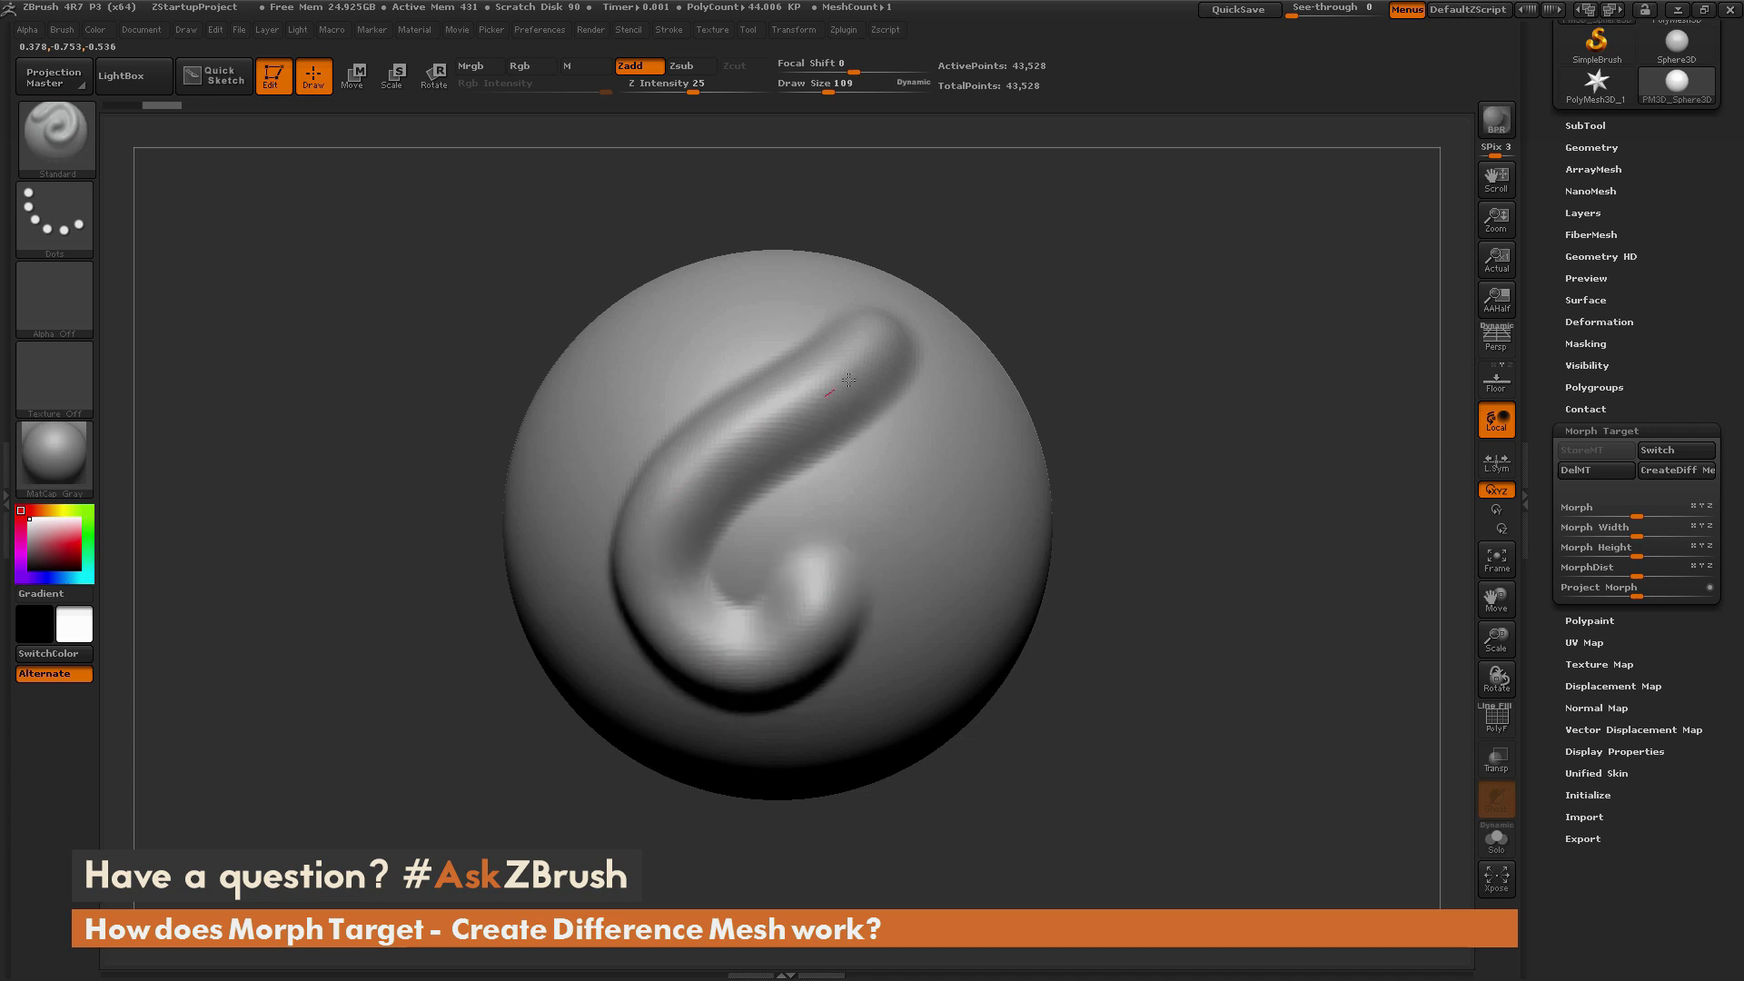
{"action": "mouse_move", "coordinate": [848, 379]}
{"action": "left_mouse_down"}
{"action": "mouse_move", "coordinate": [818, 391]}
{"action": "mouse_move", "coordinate": [681, 618]}
{"action": "mouse_move", "coordinate": [833, 569]}
{"action": "left_mouse_up"}
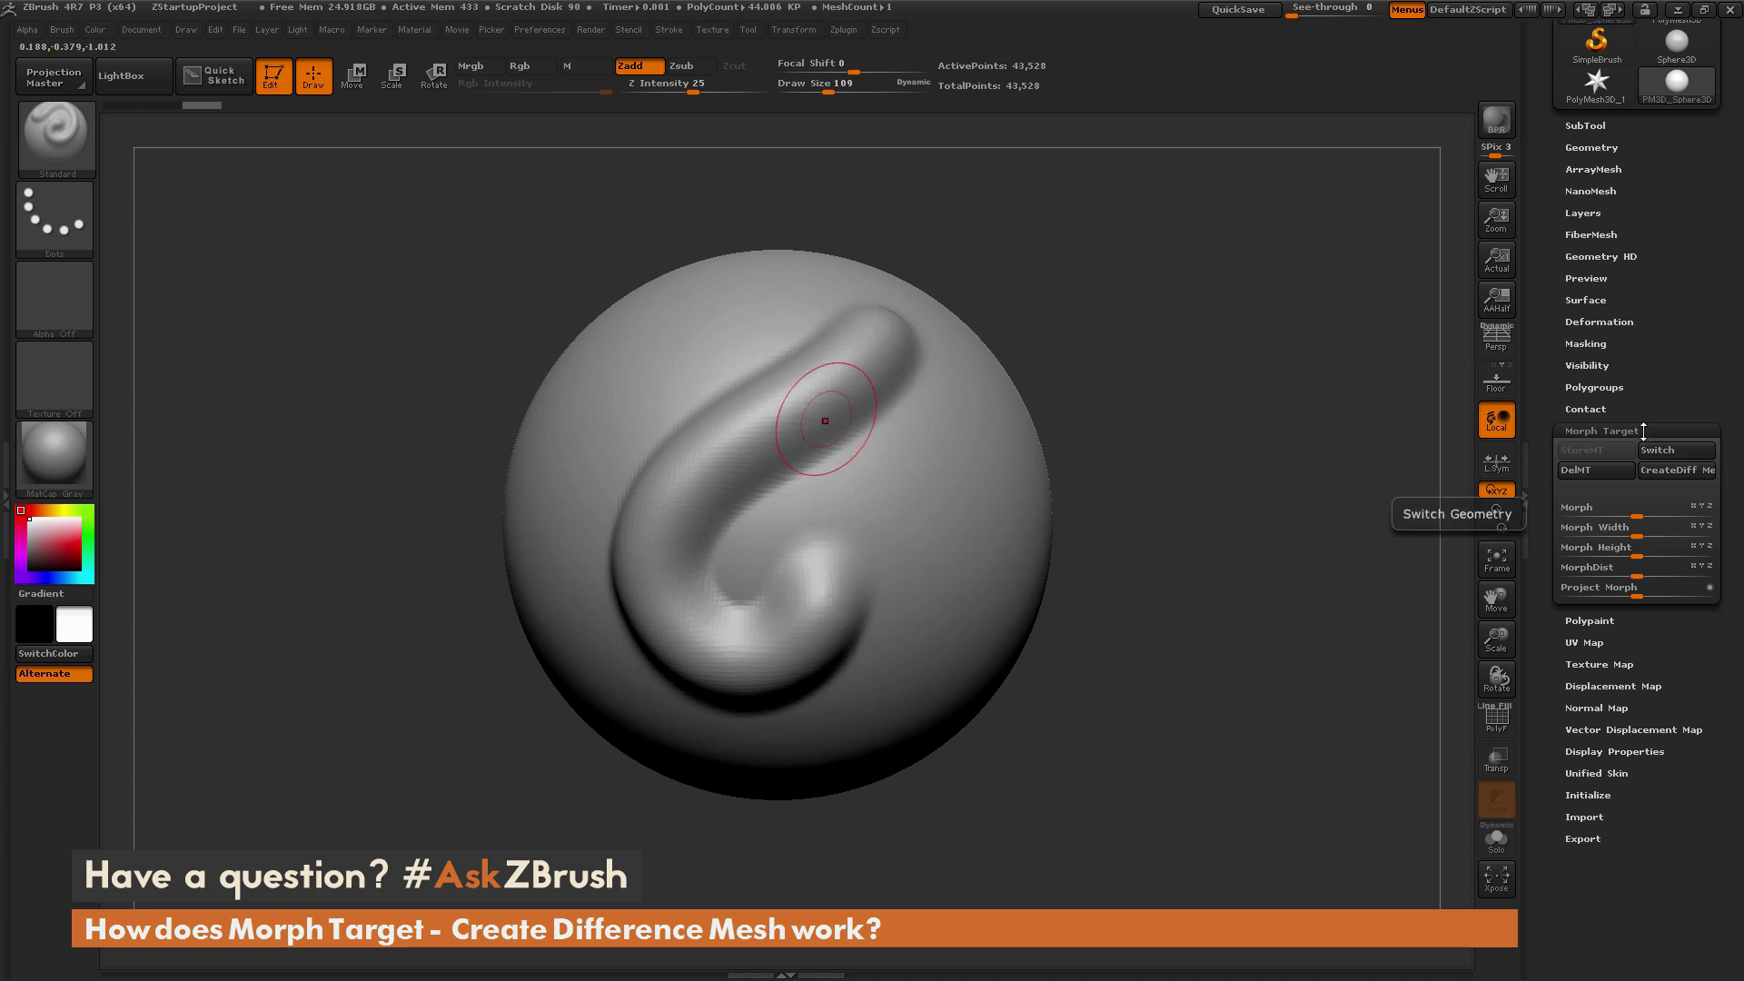
Switch back and forth between the stored morph target and the ridged sphere to compare them
{"action": "left_click", "coordinate": [1668, 454]}
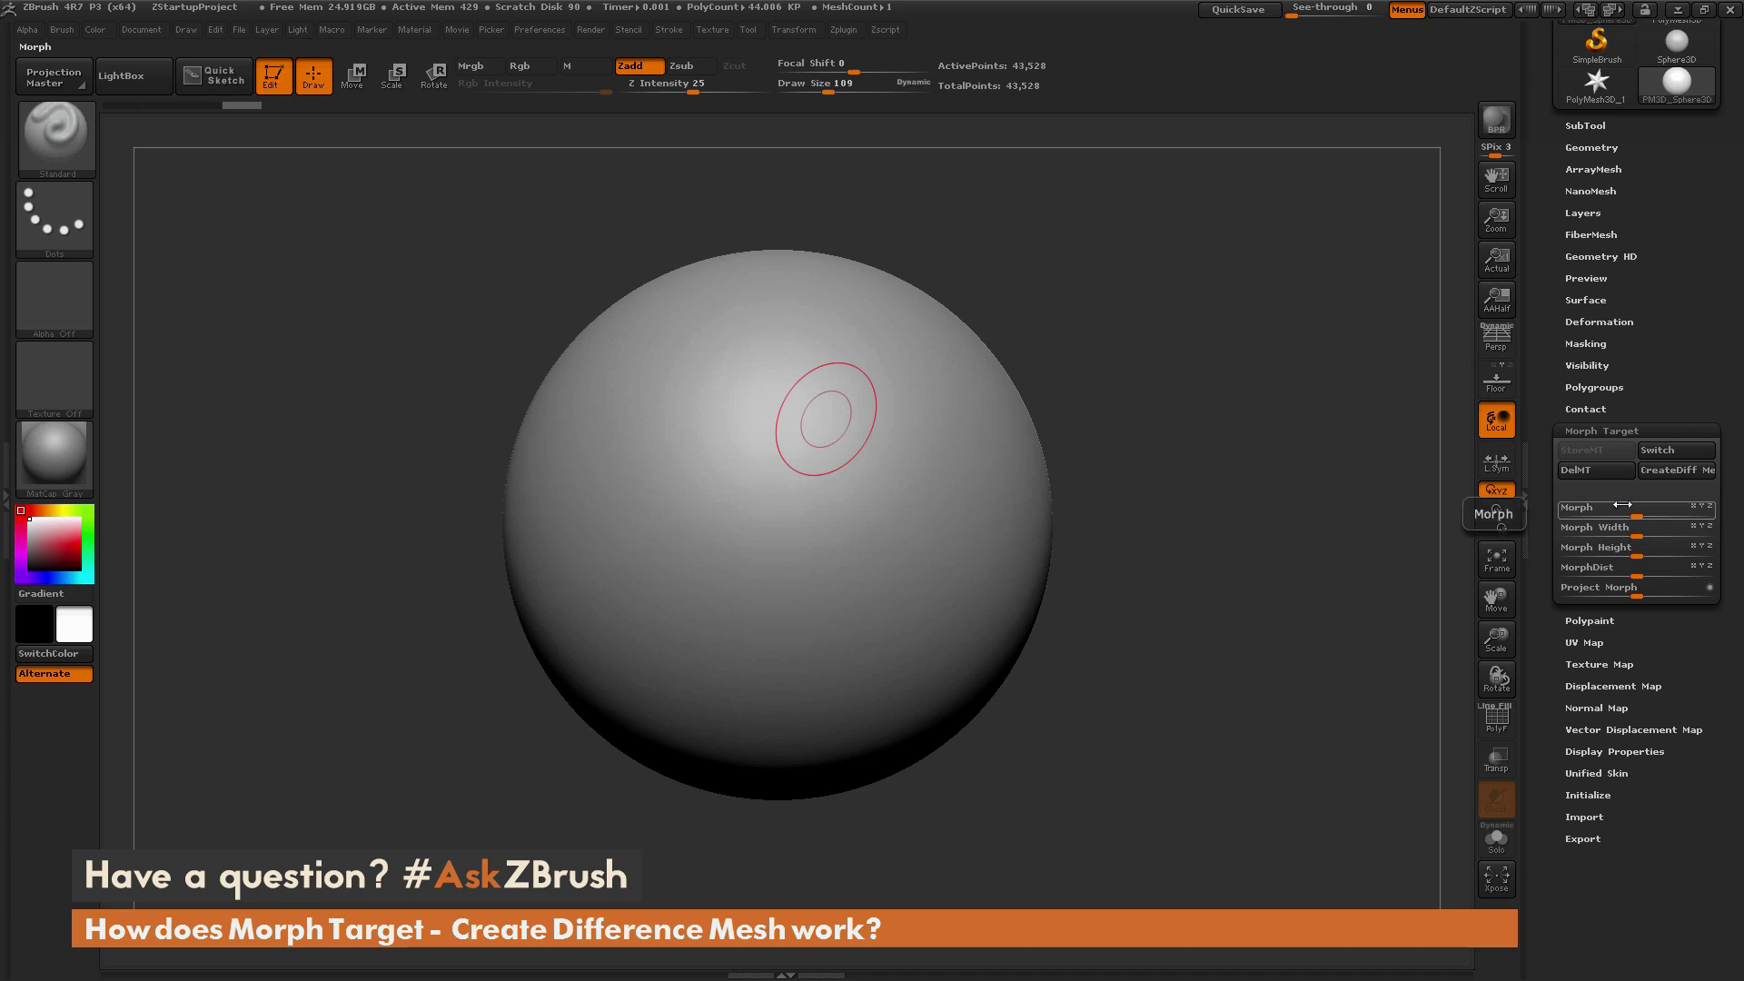
{"action": "left_click", "coordinate": [1665, 451]}
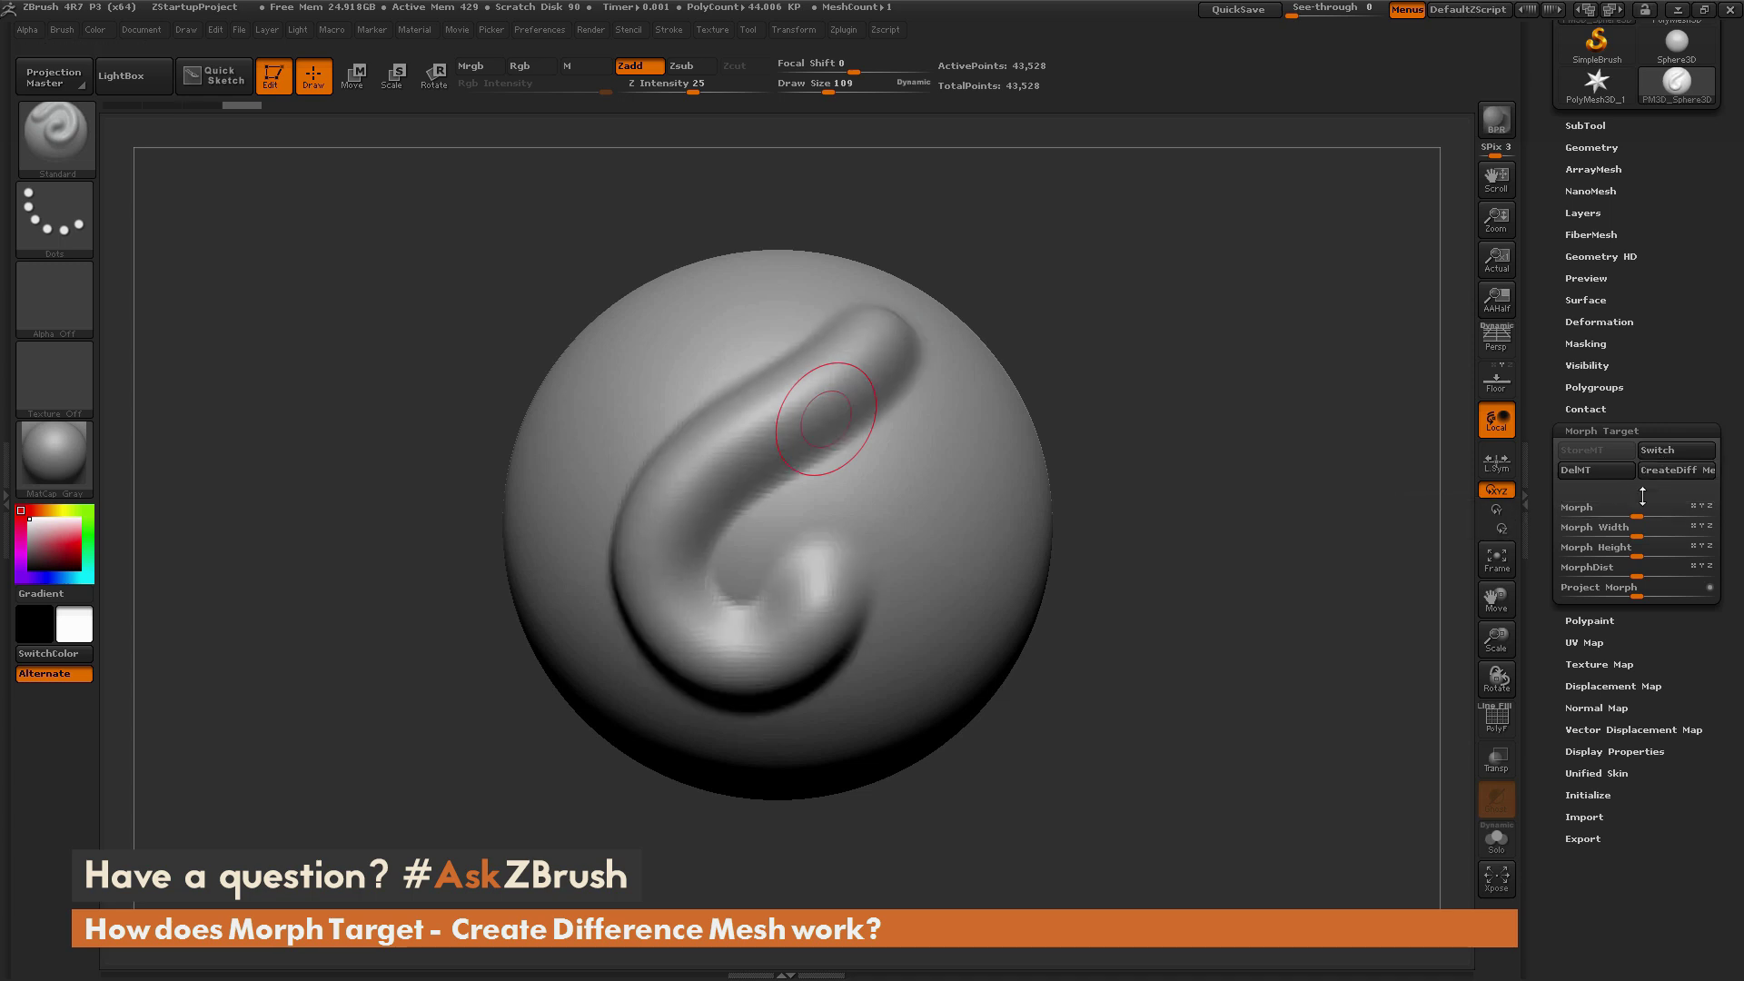
{"action": "left_click", "coordinate": [1669, 455]}
{"action": "left_click", "coordinate": [1670, 454]}
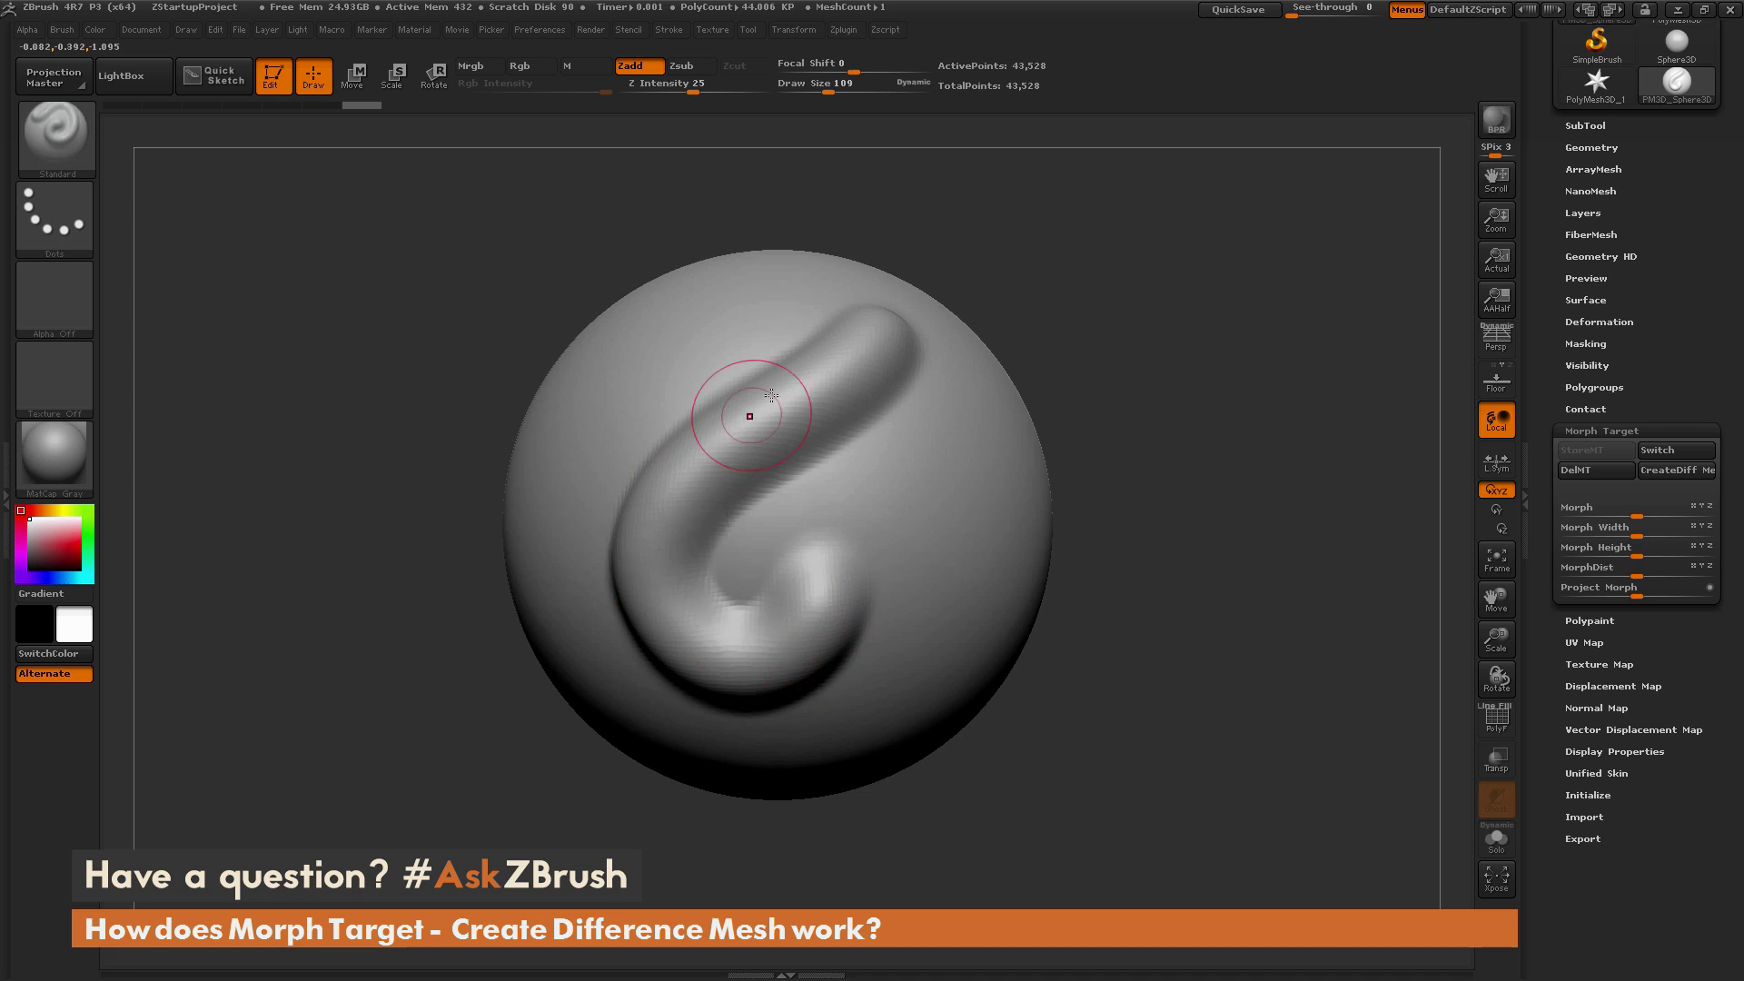
Create a difference mesh from the morph target and load the resulting hook-shaped tool for inspection
{"action": "left_click", "coordinate": [1665, 472]}
{"action": "left_click_drag", "start_coordinate": [1652, 312], "coordinate": [1659, 439]}
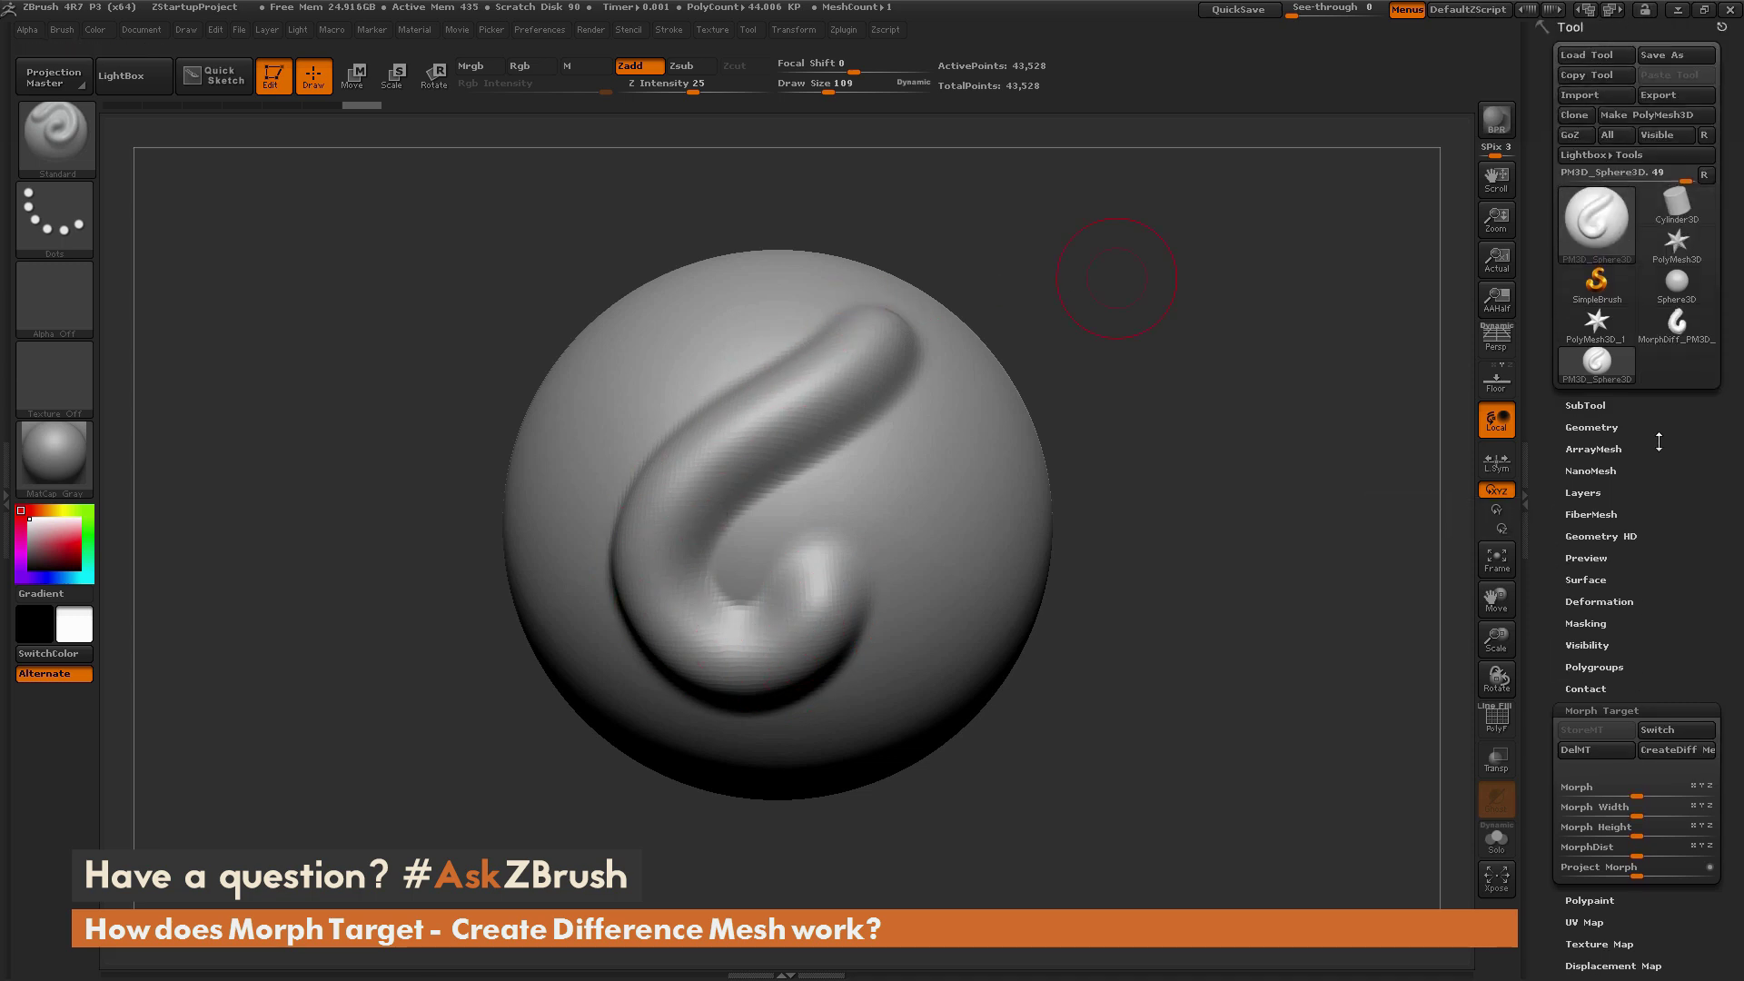
{"action": "left_click", "coordinate": [1679, 340]}
{"action": "mouse_move", "coordinate": [1311, 531]}
{"action": "left_mouse_down"}
{"action": "mouse_move", "coordinate": [1265, 496]}
{"action": "mouse_move", "coordinate": [1187, 486]}
{"action": "mouse_move", "coordinate": [1340, 521]}
{"action": "mouse_move", "coordinate": [1238, 519]}
{"action": "mouse_move", "coordinate": [1308, 527]}
{"action": "left_mouse_up"}
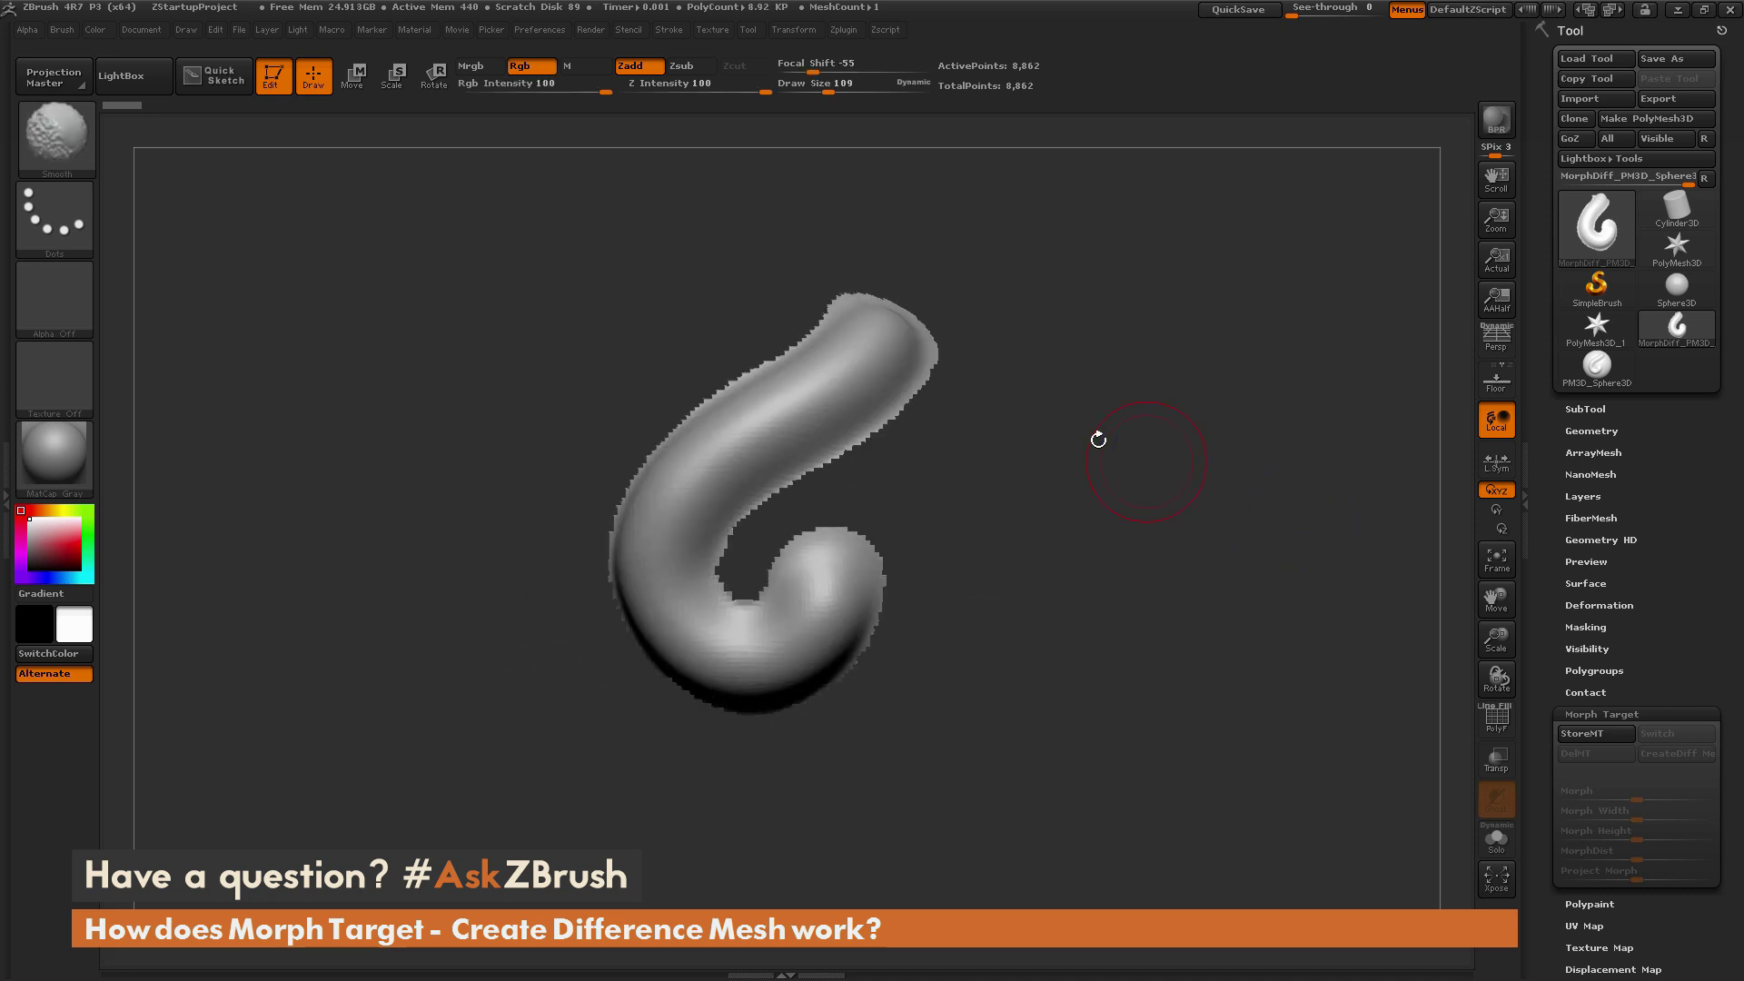
{"action": "key", "text": "shift"}
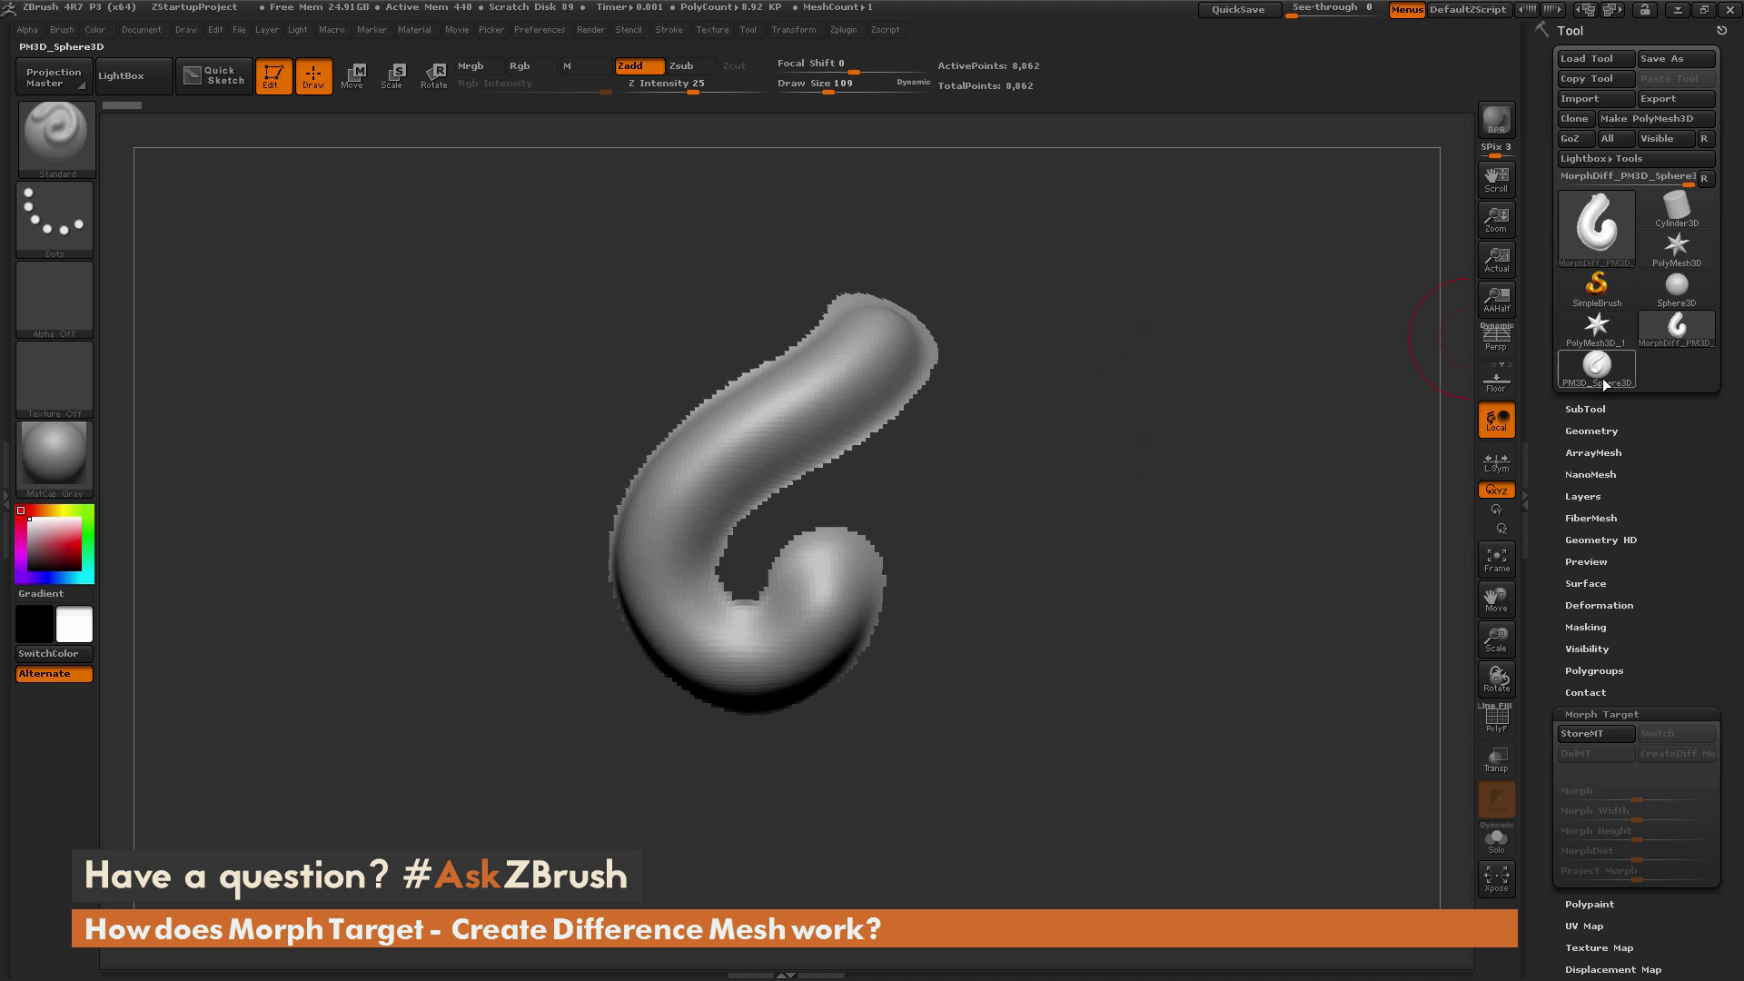
Return to the PM3D_Sphere3D tool and undo the sculpted ridge
{"action": "left_click", "coordinate": [1602, 377]}
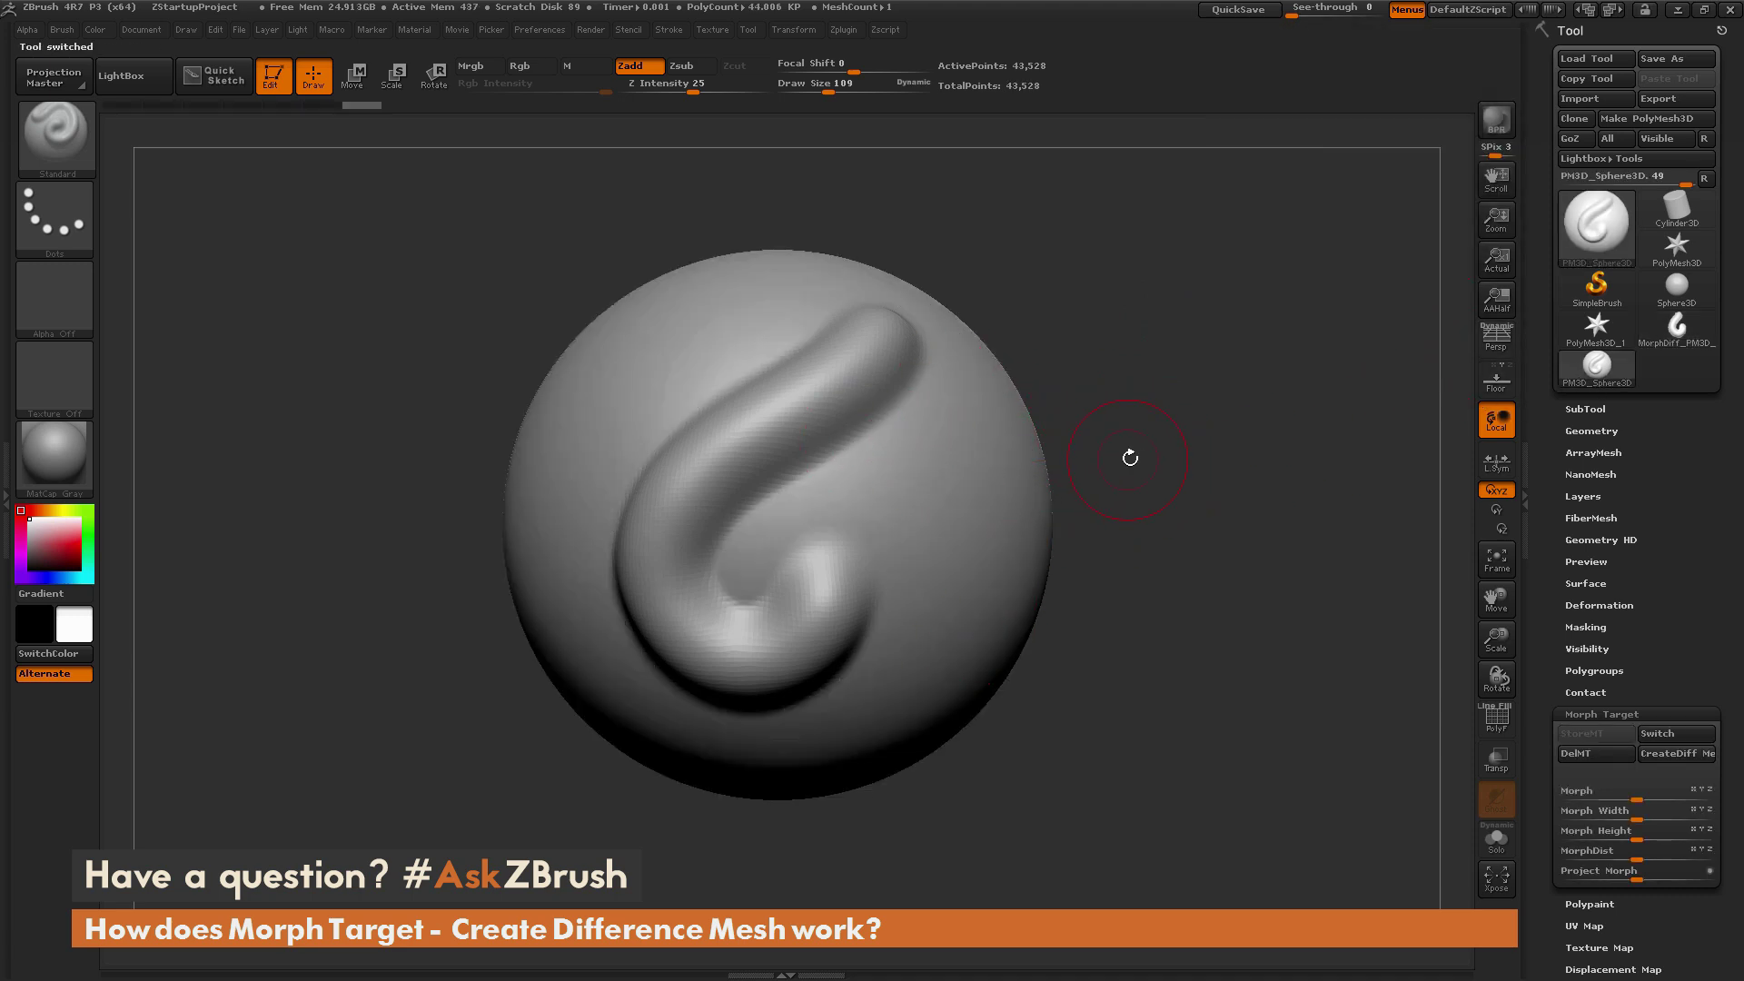
{"action": "key", "text": "ctrl+z"}
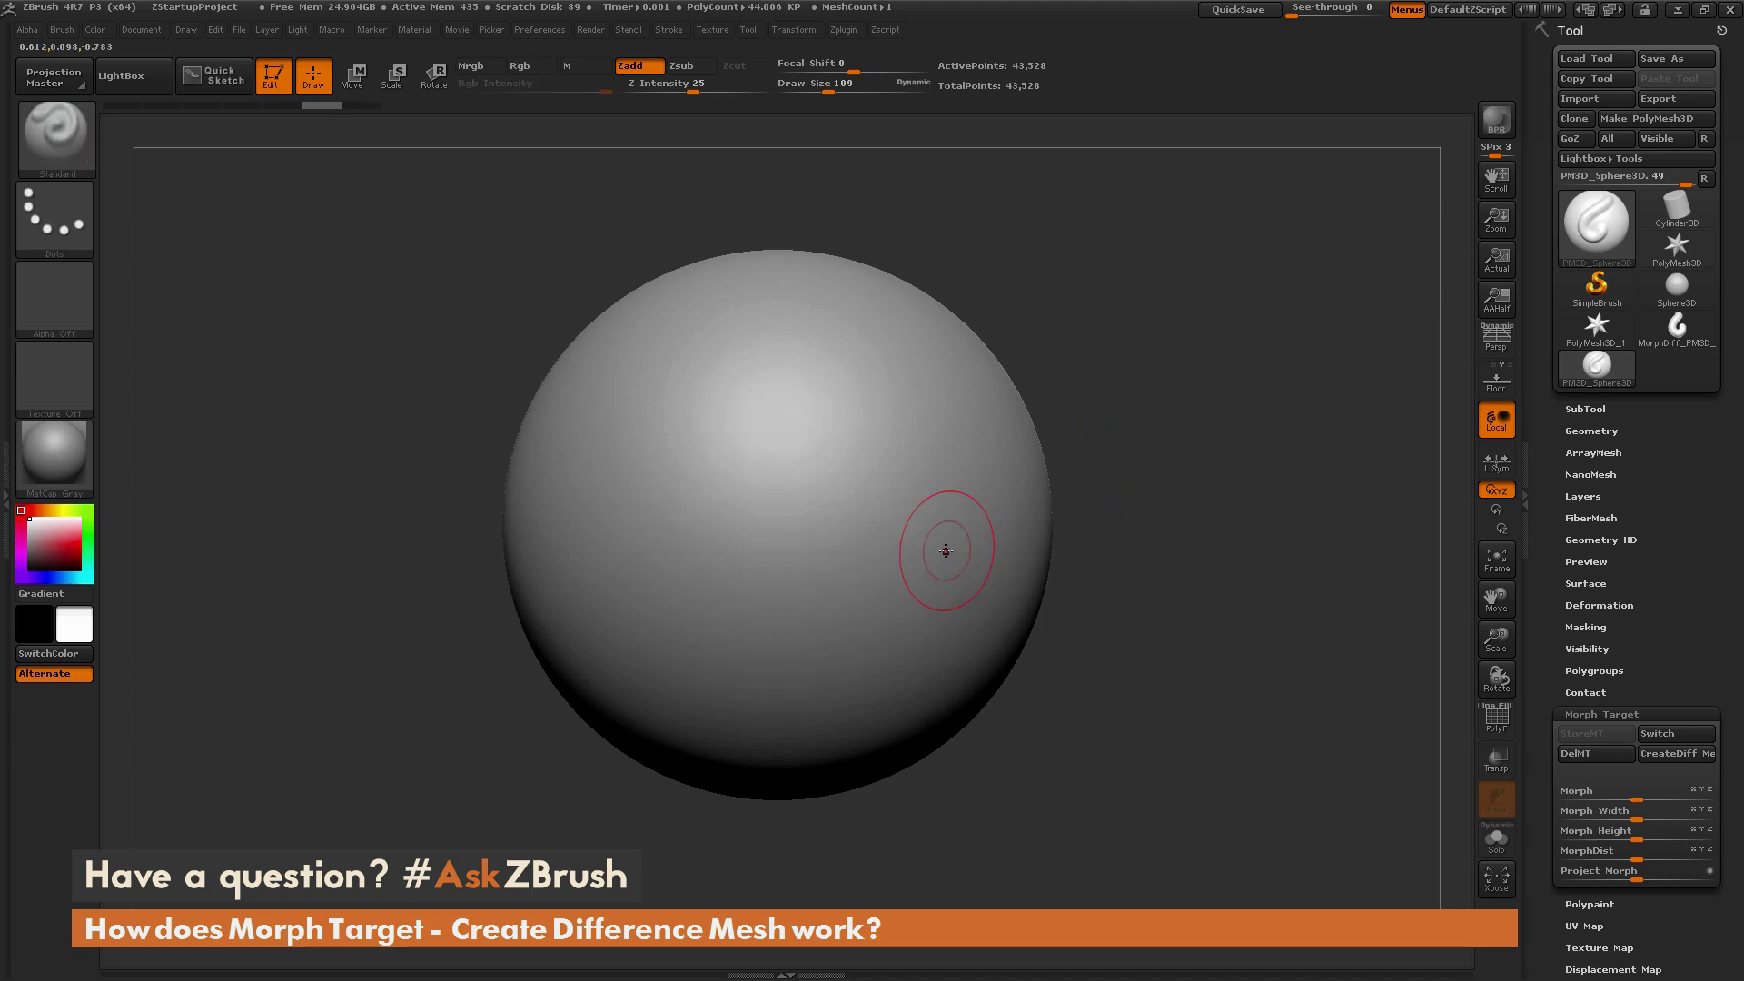
Choose the ClayBuildup brush and set up radial symmetry around the Z axis only with a radial count of 8
{"action": "left_click", "coordinate": [41, 142]}
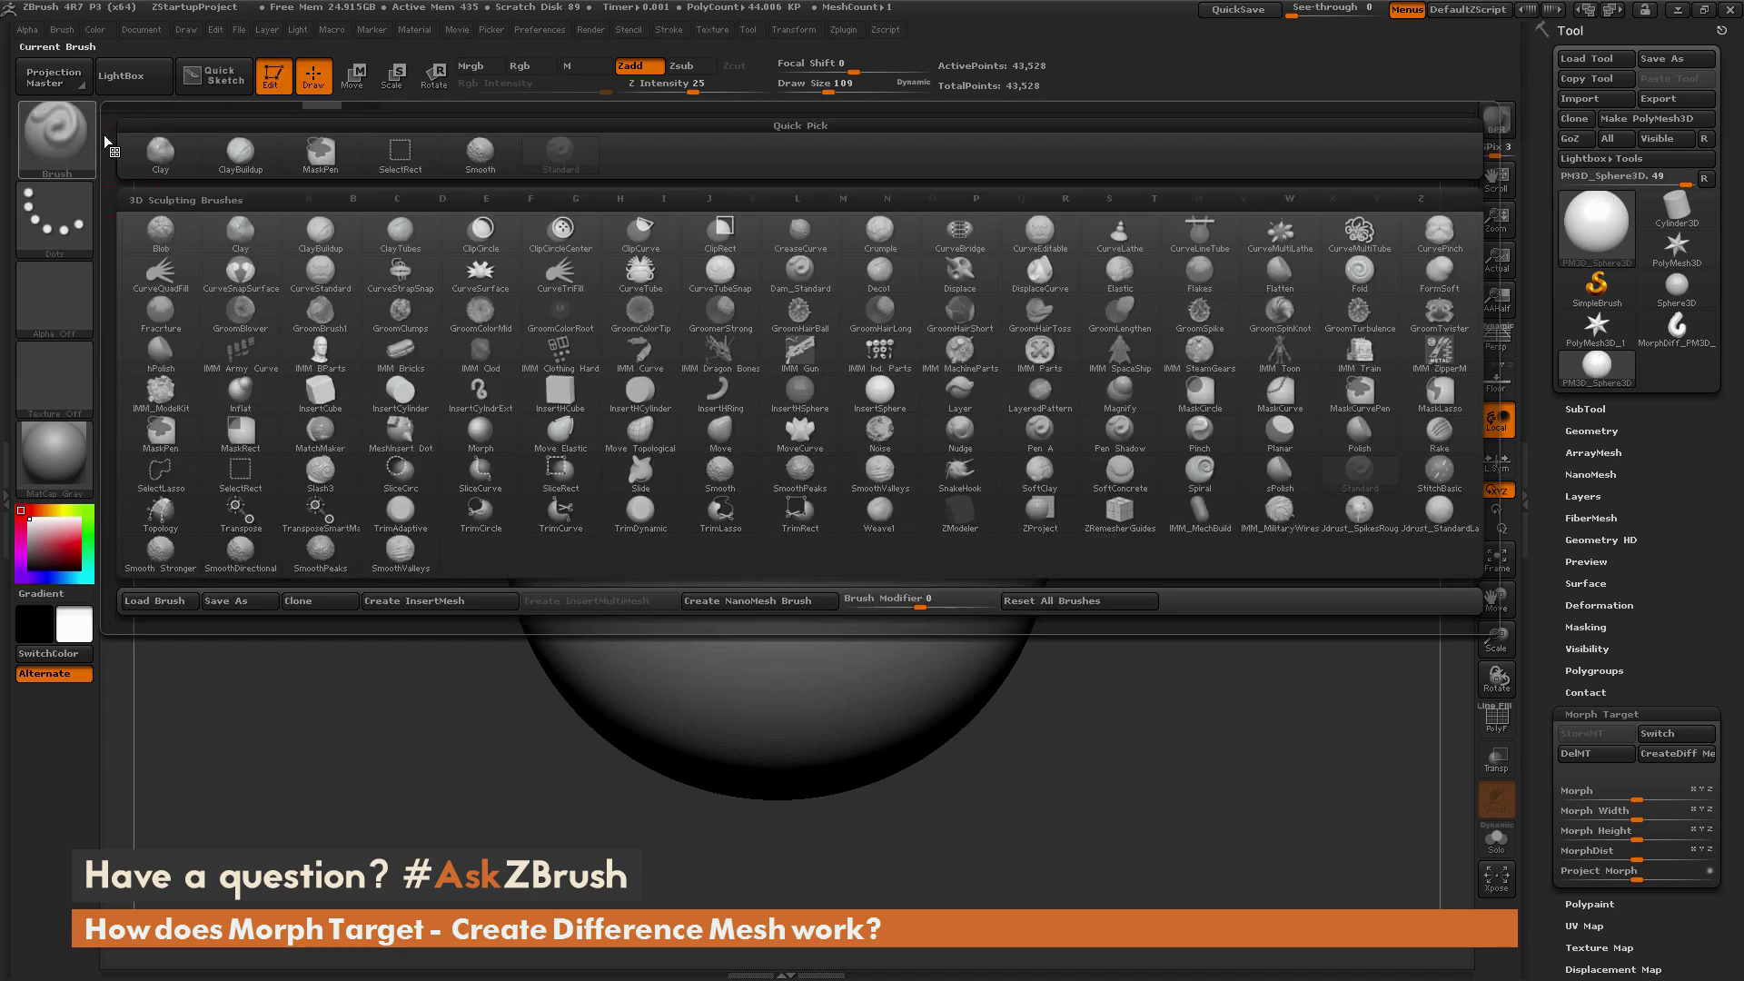
{"action": "left_click", "coordinate": [336, 237]}
{"action": "left_click", "coordinate": [805, 30]}
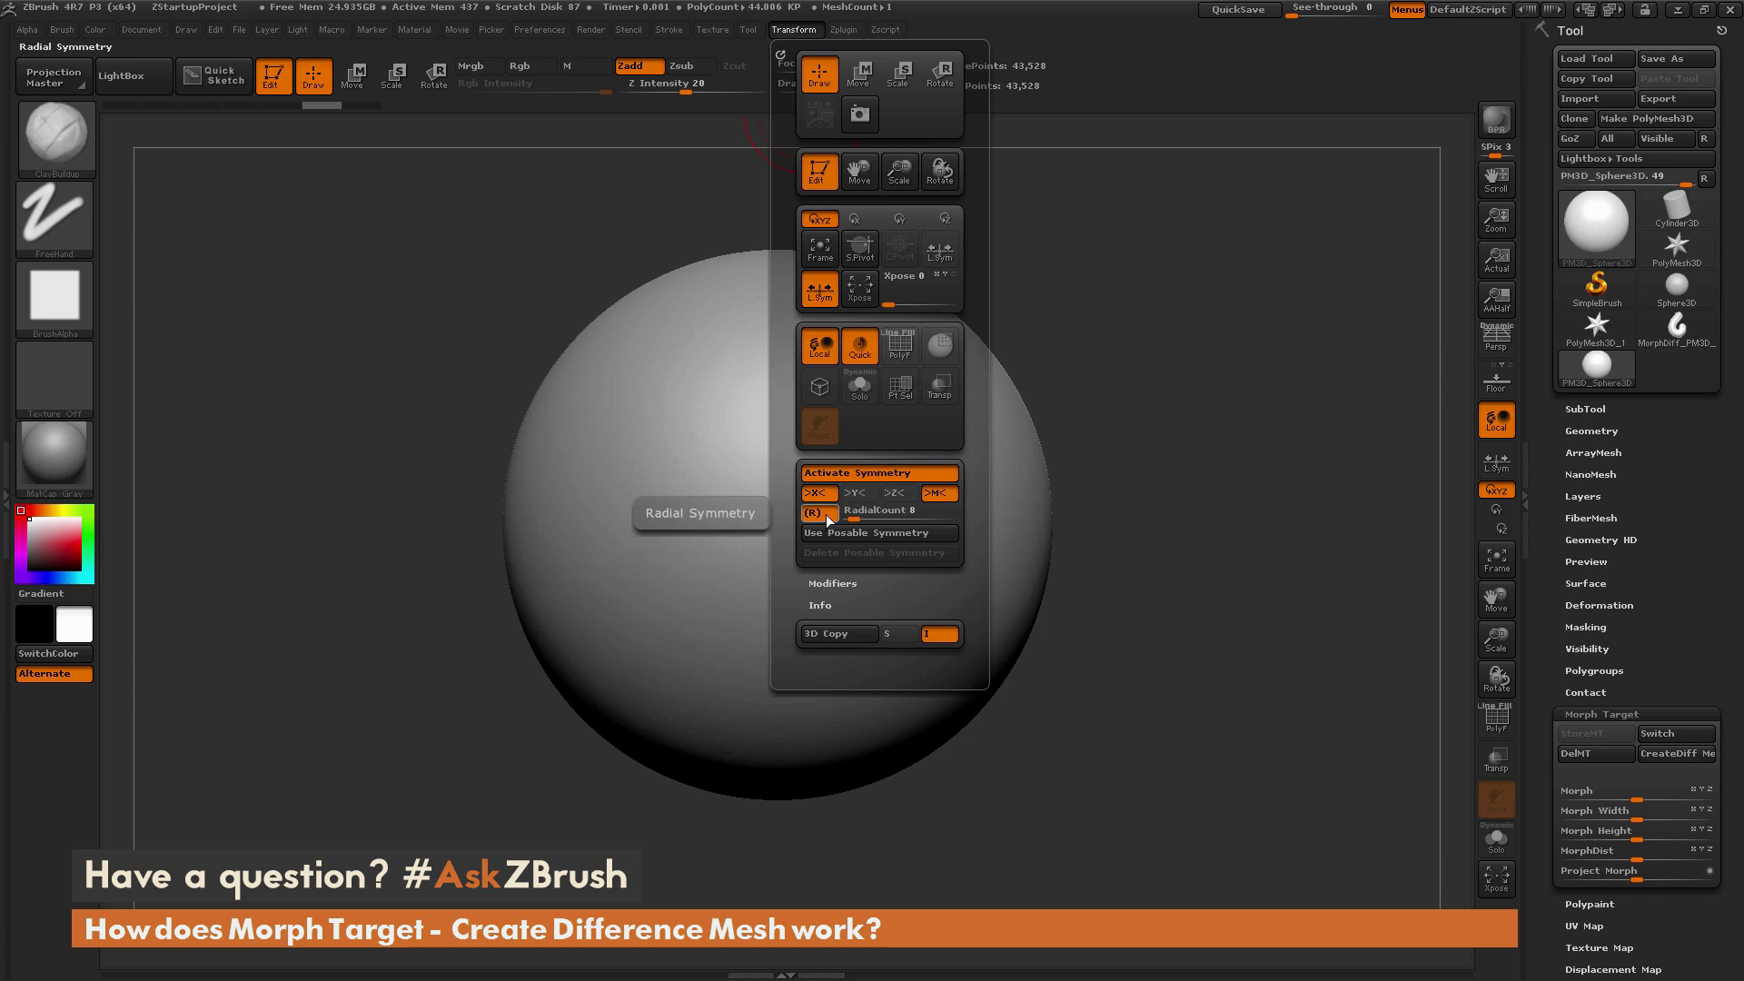
{"action": "left_click", "coordinate": [895, 493]}
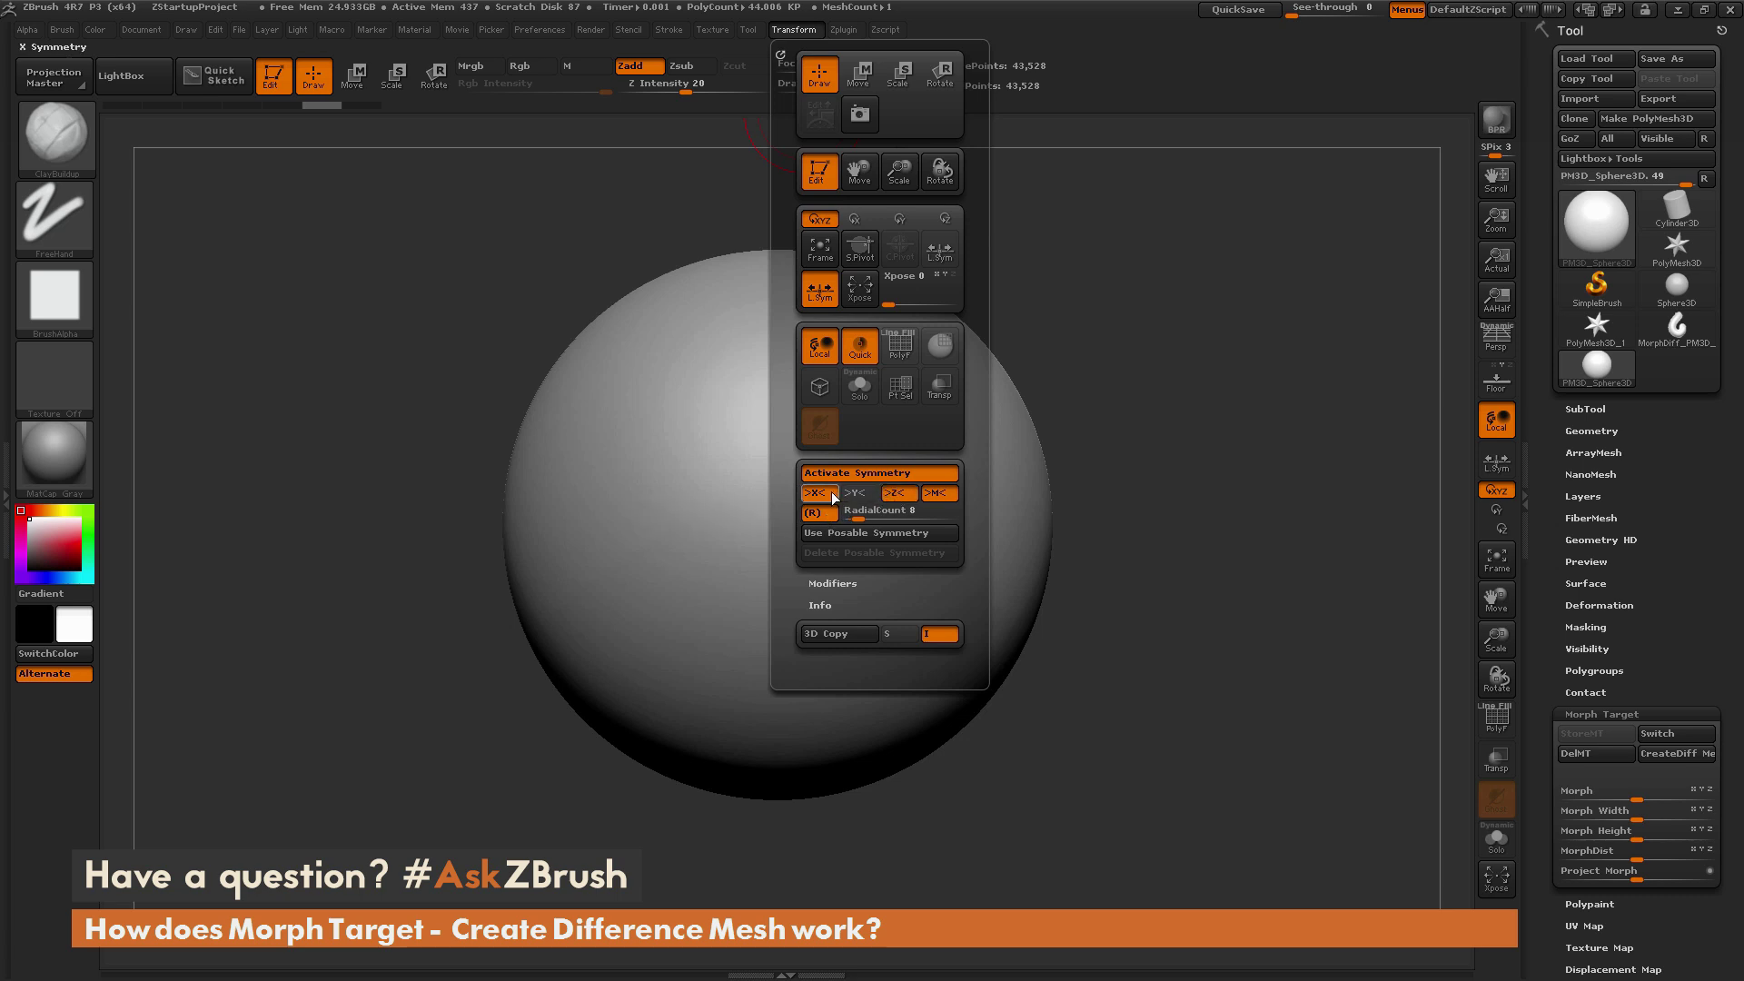
{"action": "left_click", "coordinate": [821, 494]}
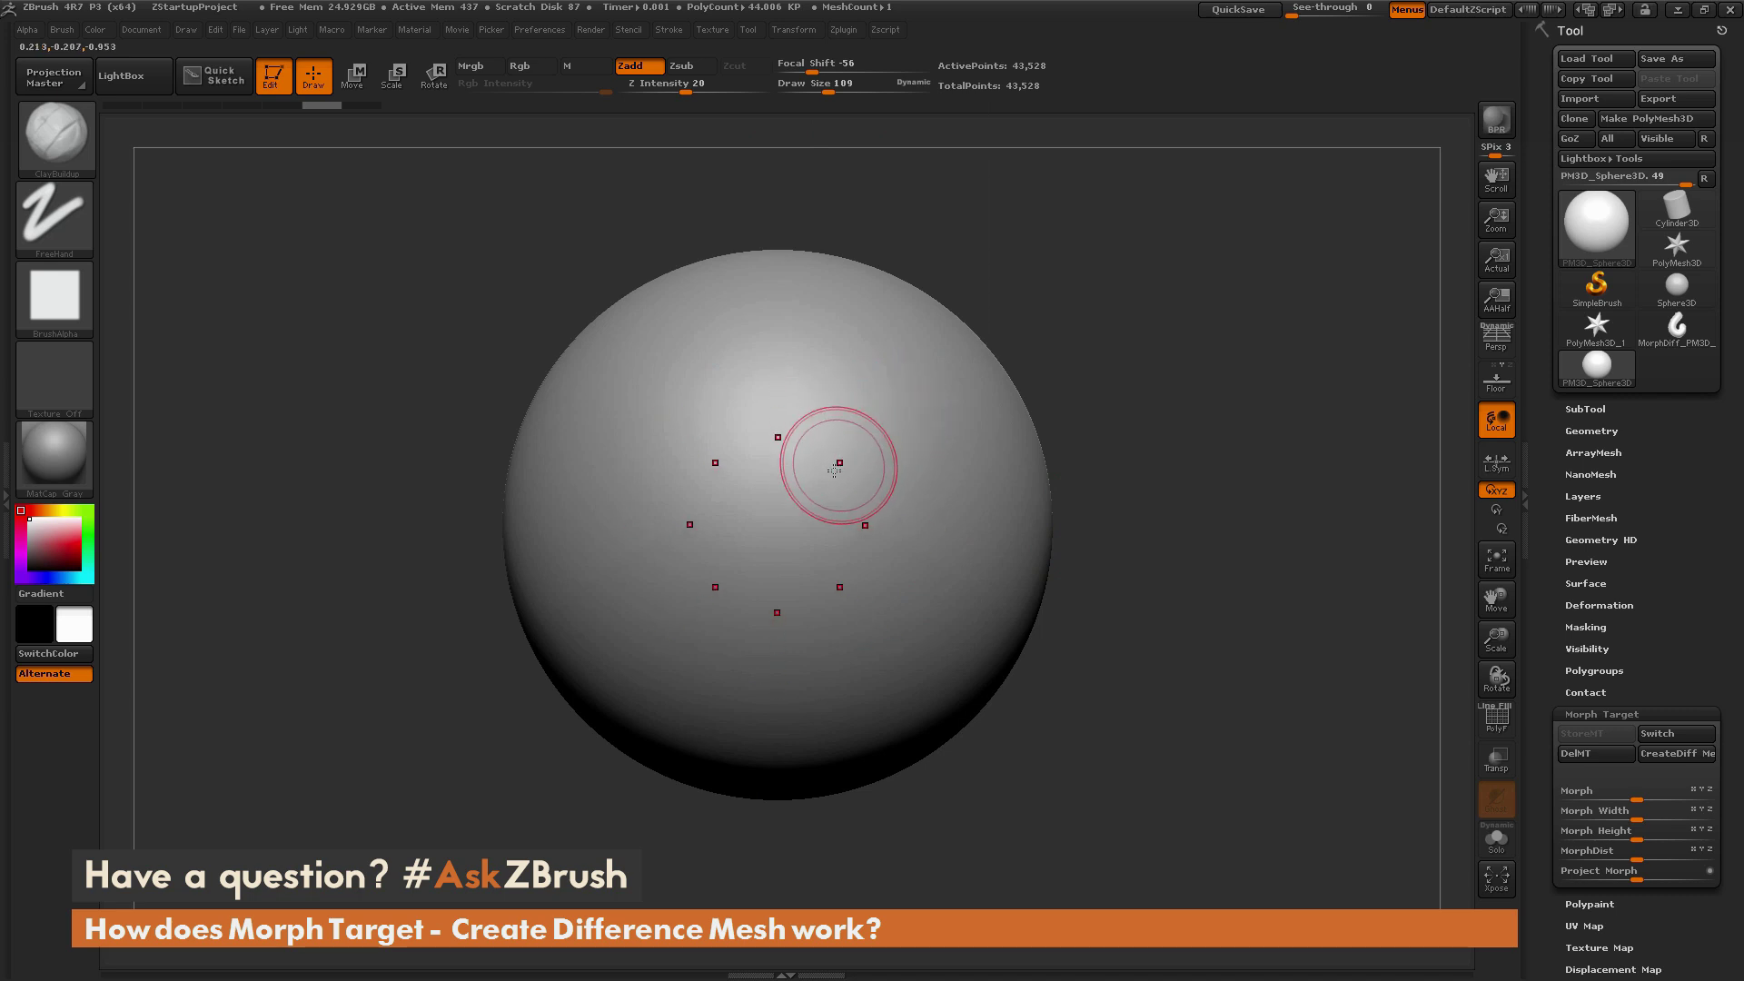
Delete the old morph target and store a new one from the smooth sphere
{"action": "left_click", "coordinate": [1577, 754]}
{"action": "scroll", "coordinate": [1595, 754], "scroll_direction": "down", "scroll_amount": 2}
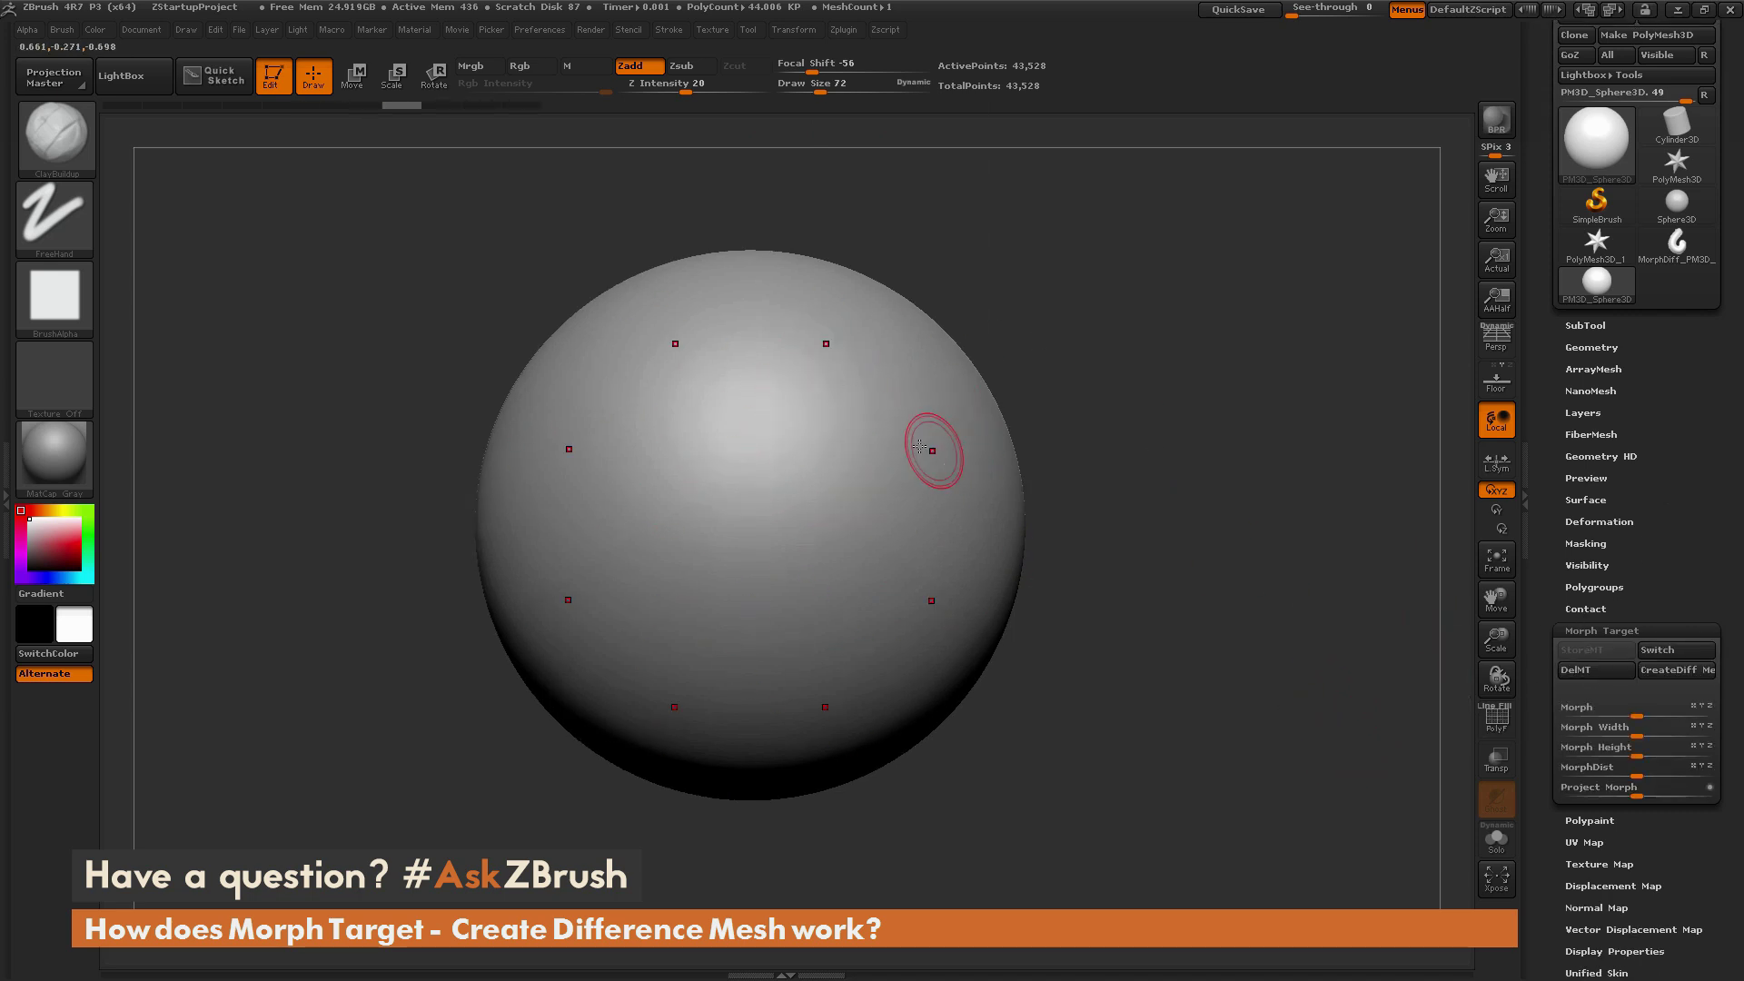
Sculpt eight thick curved arms around the sphere's front with ClayBuildup at draw size 72 and smooth their surfaces
{"action": "mouse_move", "coordinate": [812, 437]}
{"action": "left_mouse_down"}
{"action": "mouse_move", "coordinate": [913, 364]}
{"action": "mouse_move", "coordinate": [840, 427]}
{"action": "mouse_move", "coordinate": [867, 414]}
{"action": "left_mouse_up"}
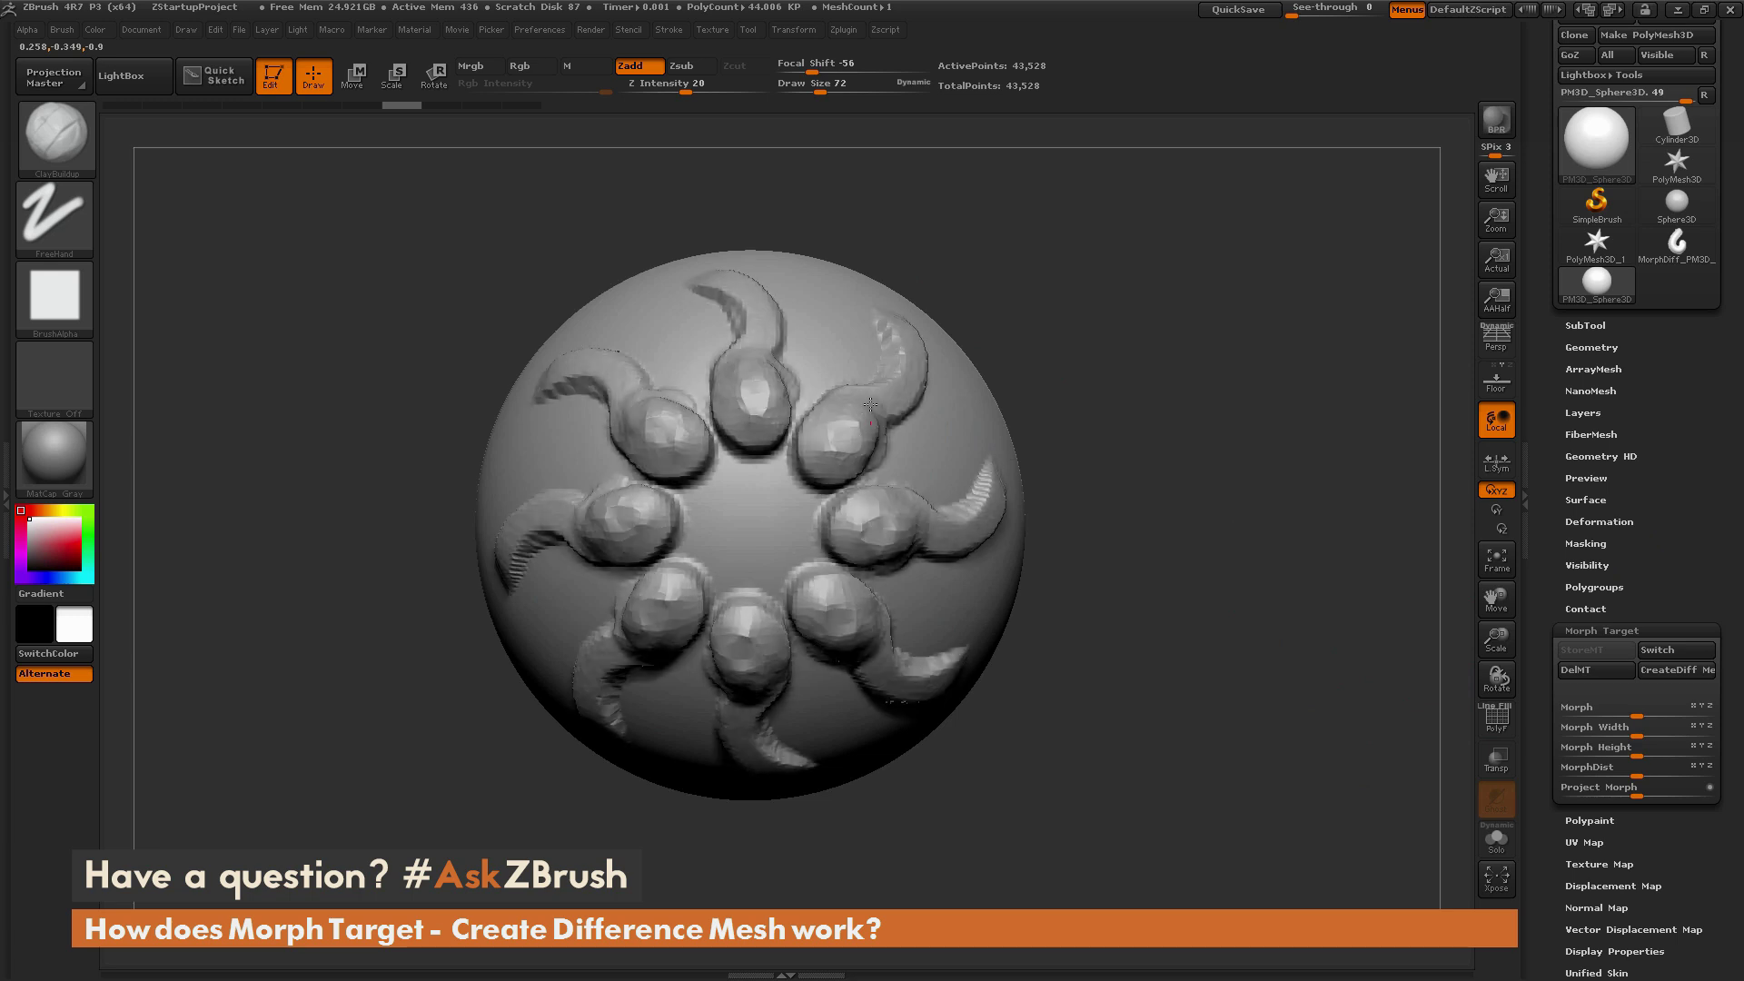
{"action": "left_click_drag", "start_coordinate": [1063, 272], "coordinate": [981, 308]}
{"action": "mouse_move", "coordinate": [854, 441]}
{"action": "left_mouse_down"}
{"action": "mouse_move", "coordinate": [942, 398]}
{"action": "mouse_move", "coordinate": [985, 273]}
{"action": "mouse_move", "coordinate": [1021, 282]}
{"action": "mouse_move", "coordinate": [1035, 317]}
{"action": "mouse_move", "coordinate": [864, 424]}
{"action": "mouse_move", "coordinate": [1013, 350]}
{"action": "mouse_move", "coordinate": [1030, 309]}
{"action": "mouse_move", "coordinate": [1003, 288]}
{"action": "left_mouse_up"}
{"action": "key", "text": "ctrl+z"}
{"action": "key", "text": "ctrl+z"}
{"action": "key", "text": "ctrl+z"}
{"action": "key", "text": "ctrl+z"}
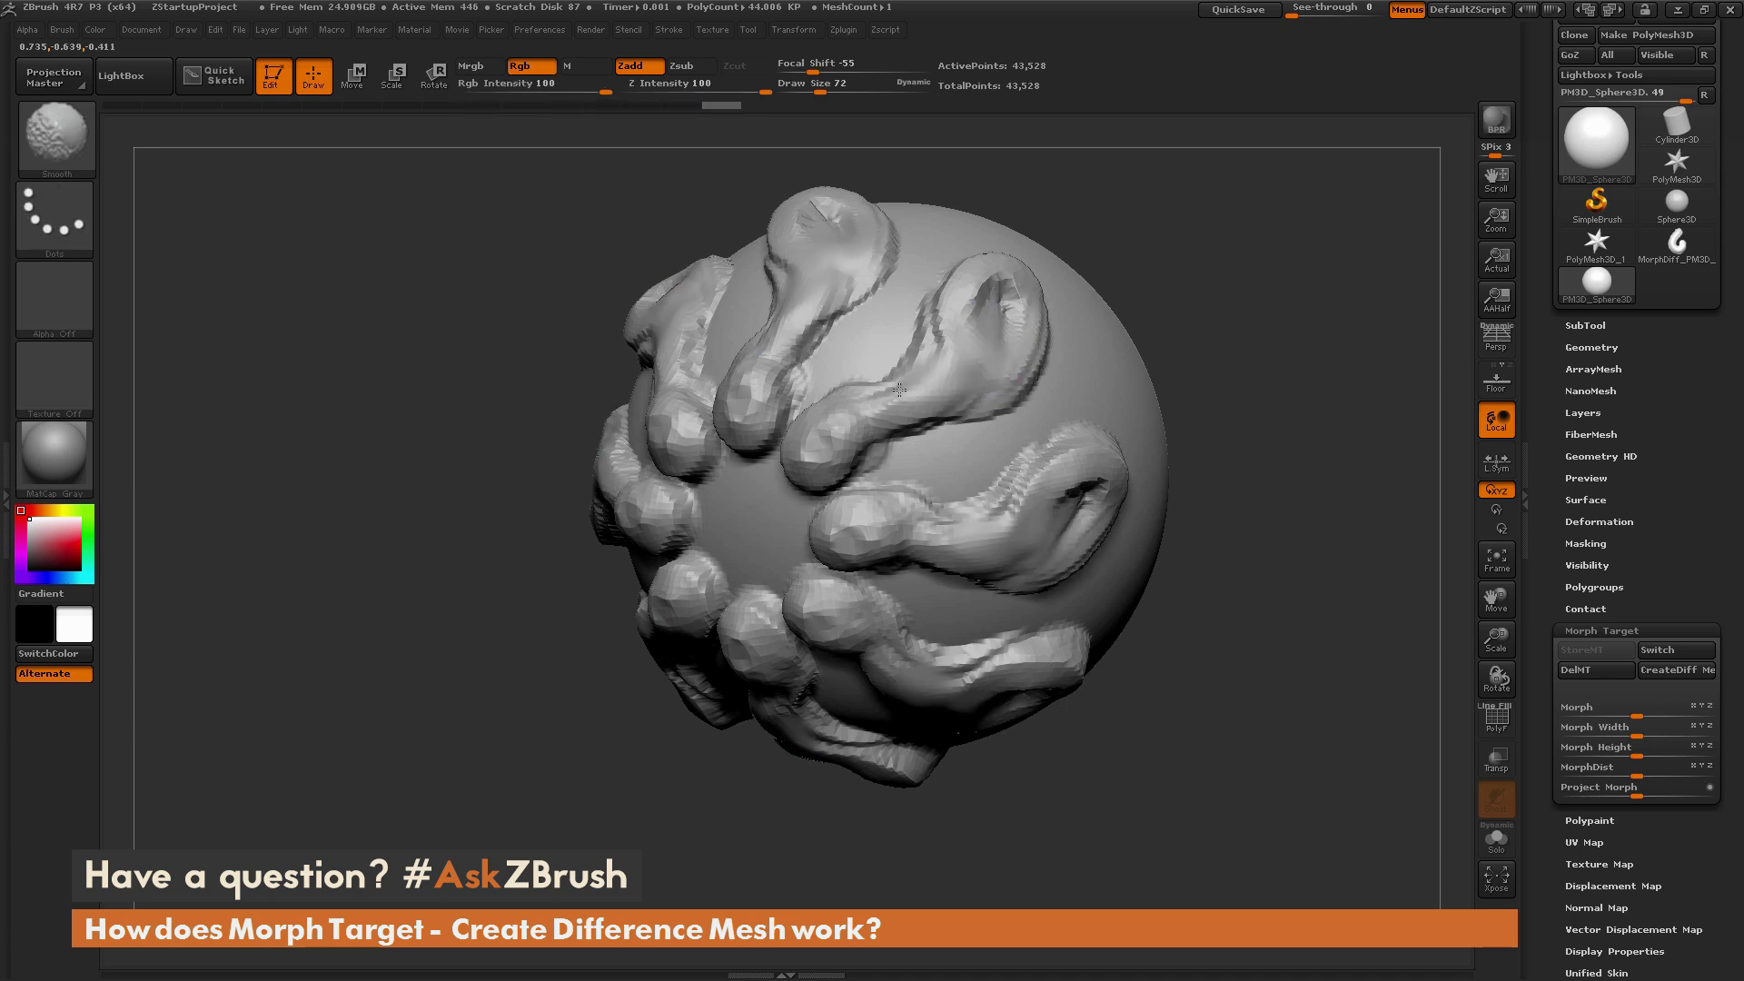
{"action": "mouse_move", "coordinate": [833, 473]}
{"action": "left_mouse_down"}
{"action": "mouse_move", "coordinate": [976, 384]}
{"action": "mouse_move", "coordinate": [992, 318]}
{"action": "mouse_move", "coordinate": [983, 356]}
{"action": "mouse_move", "coordinate": [817, 455]}
{"action": "left_mouse_up"}
{"action": "mouse_move", "coordinate": [1163, 291]}
{"action": "left_mouse_down"}
{"action": "mouse_move", "coordinate": [1235, 330]}
{"action": "mouse_move", "coordinate": [1032, 448]}
{"action": "mouse_move", "coordinate": [1148, 382]}
{"action": "mouse_move", "coordinate": [1109, 355]}
{"action": "left_mouse_up"}
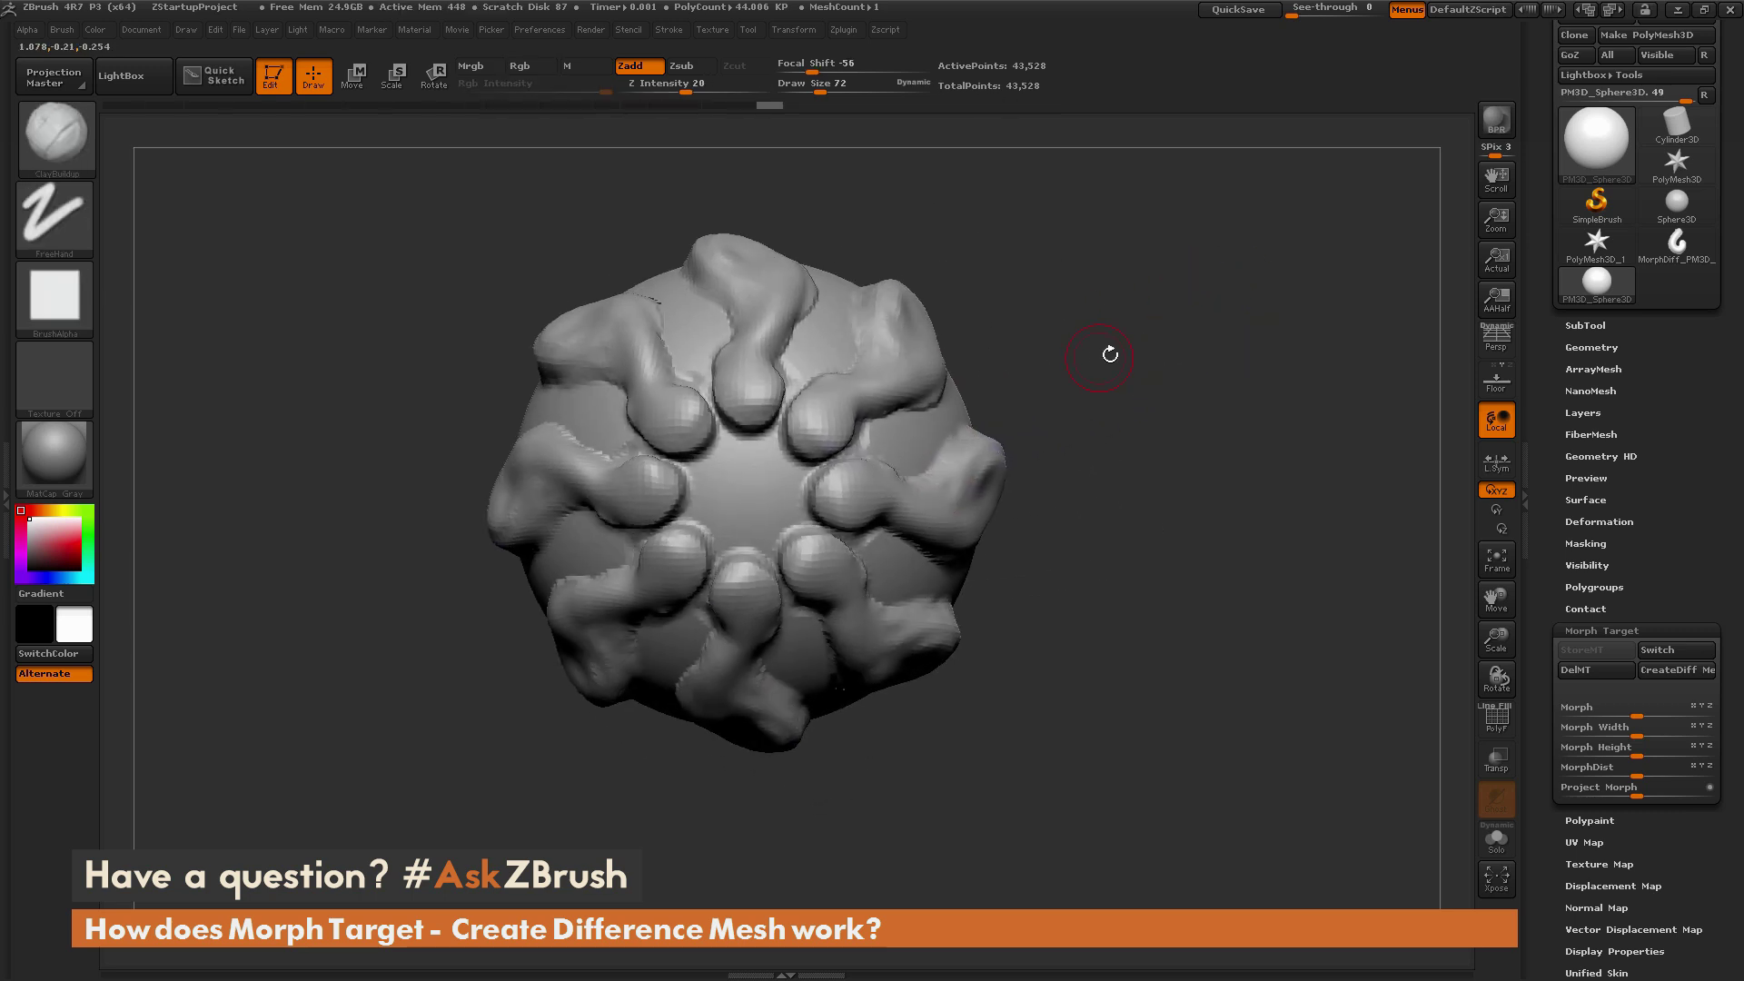
Switch to the stored morph target and back to compare it with the eight-armed sculpt
{"action": "left_click", "coordinate": [1666, 652]}
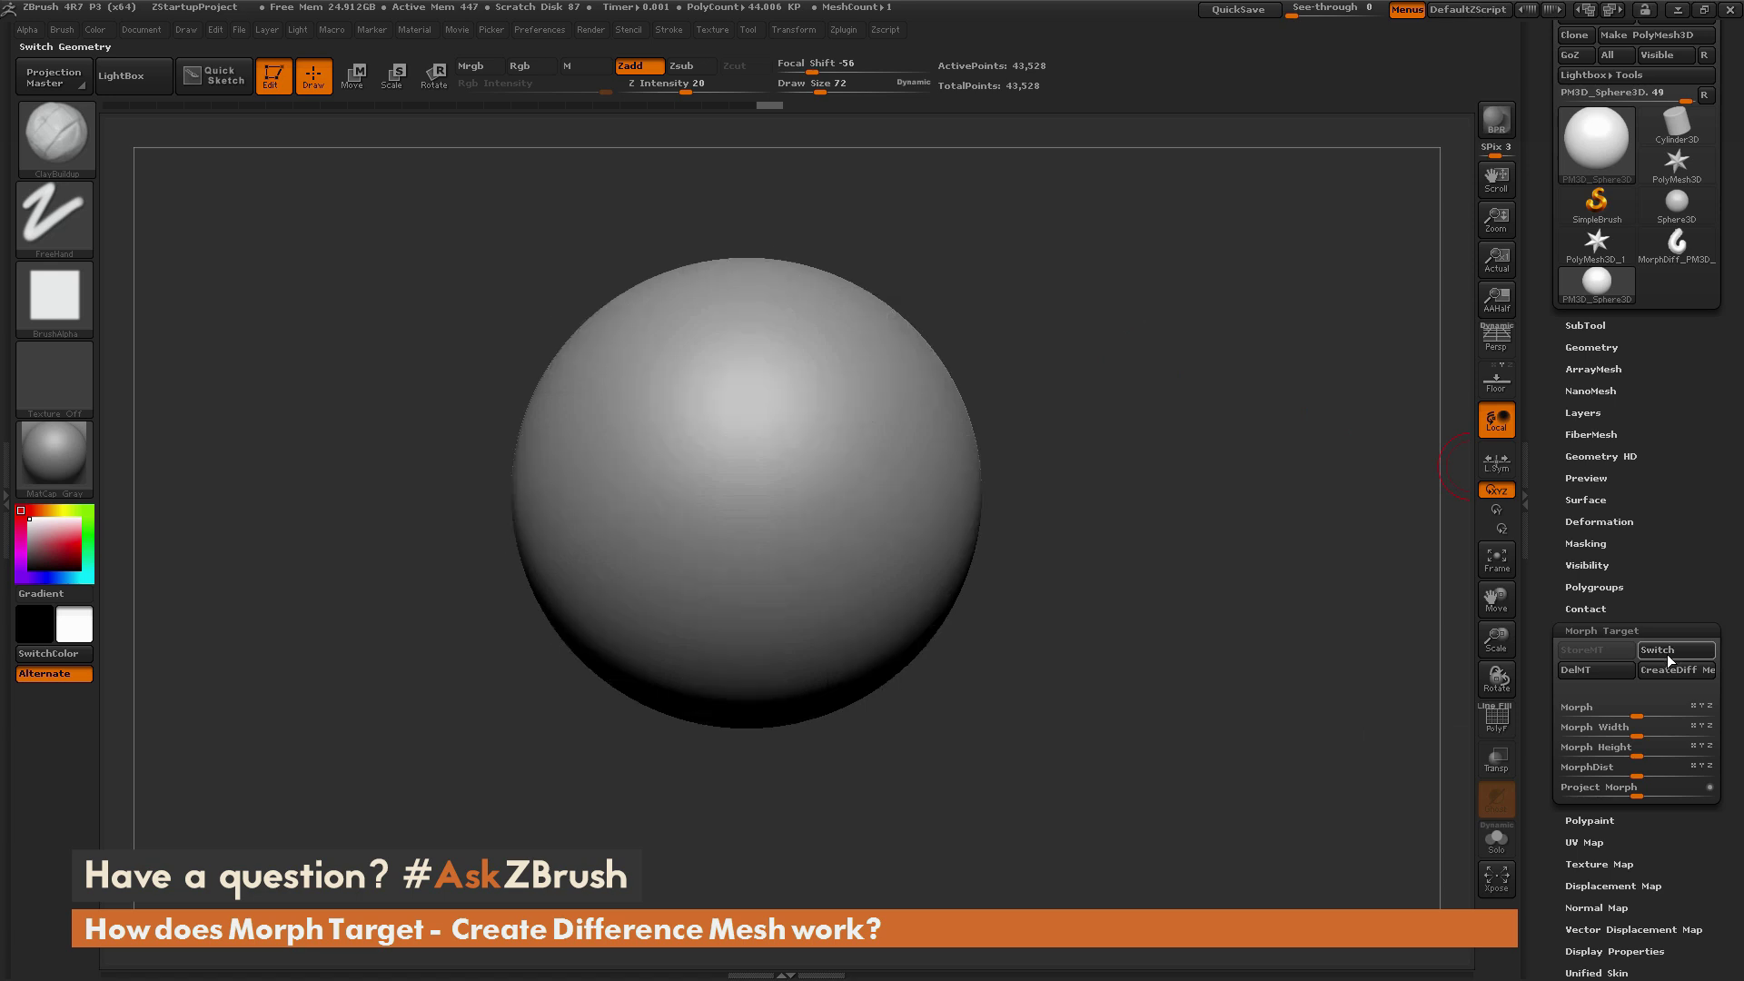
{"action": "left_click", "coordinate": [1665, 651]}
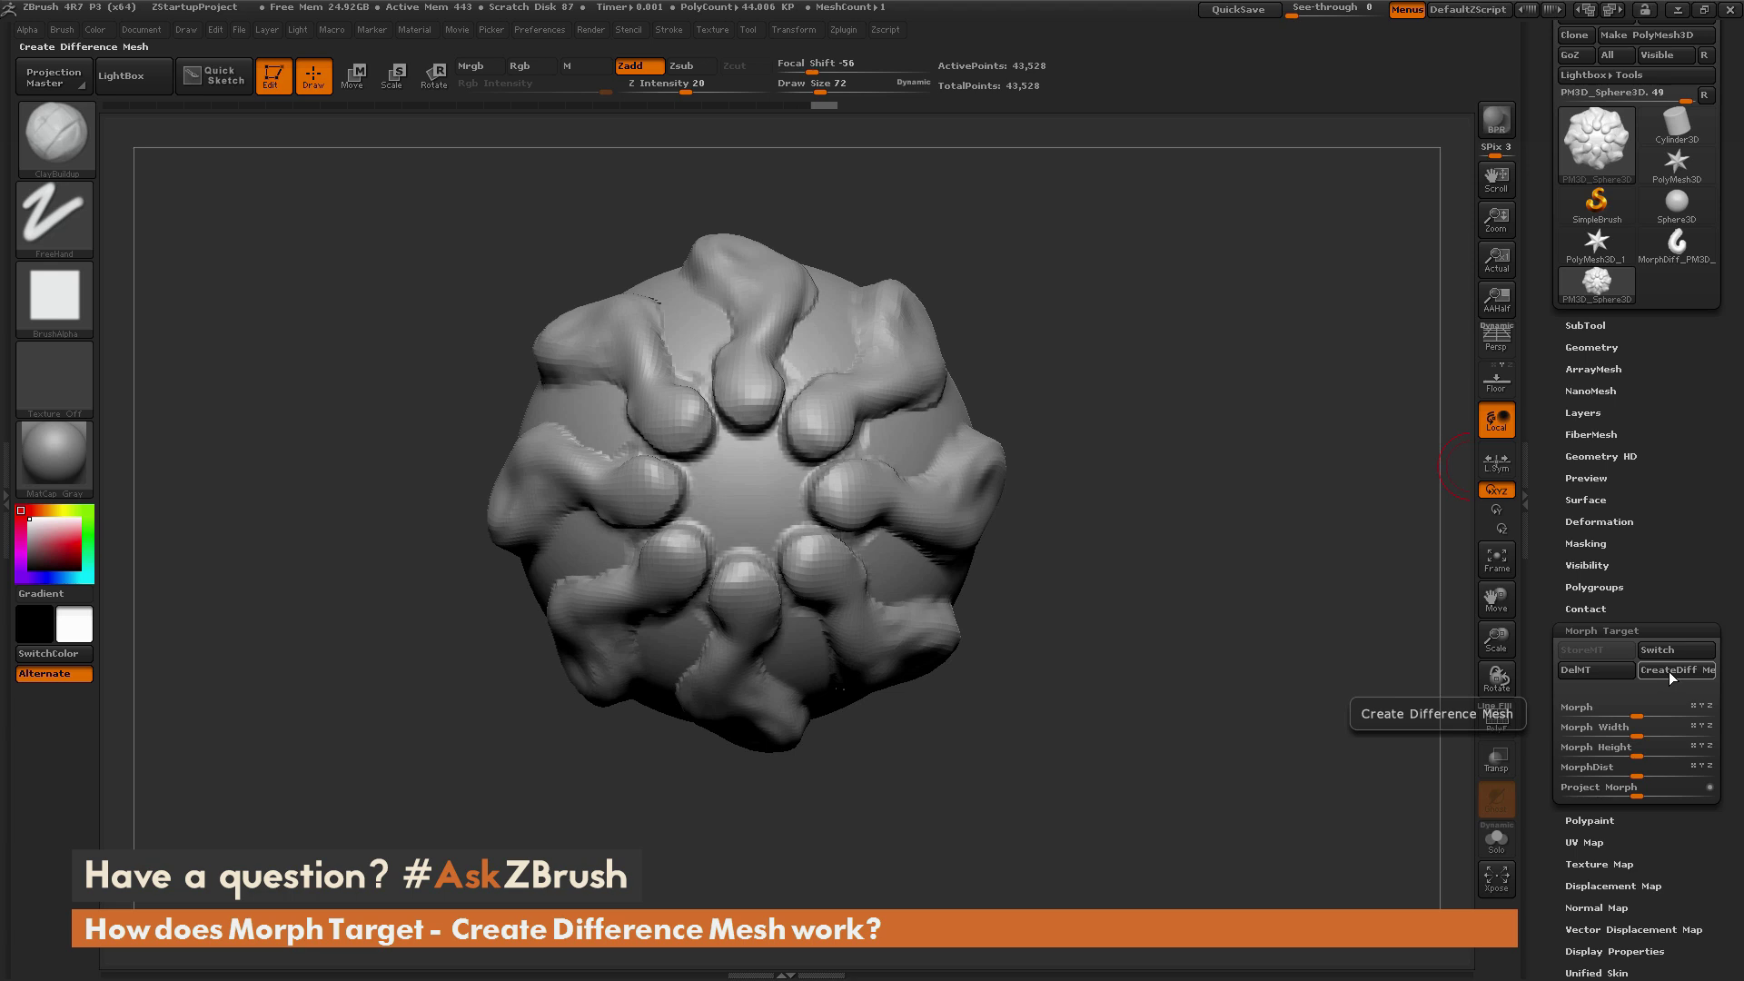
Create a difference mesh from the eight-armed sculpt and load it to inspect it from several angles
{"action": "left_click", "coordinate": [1670, 672]}
{"action": "mouse_move", "coordinate": [1599, 299]}
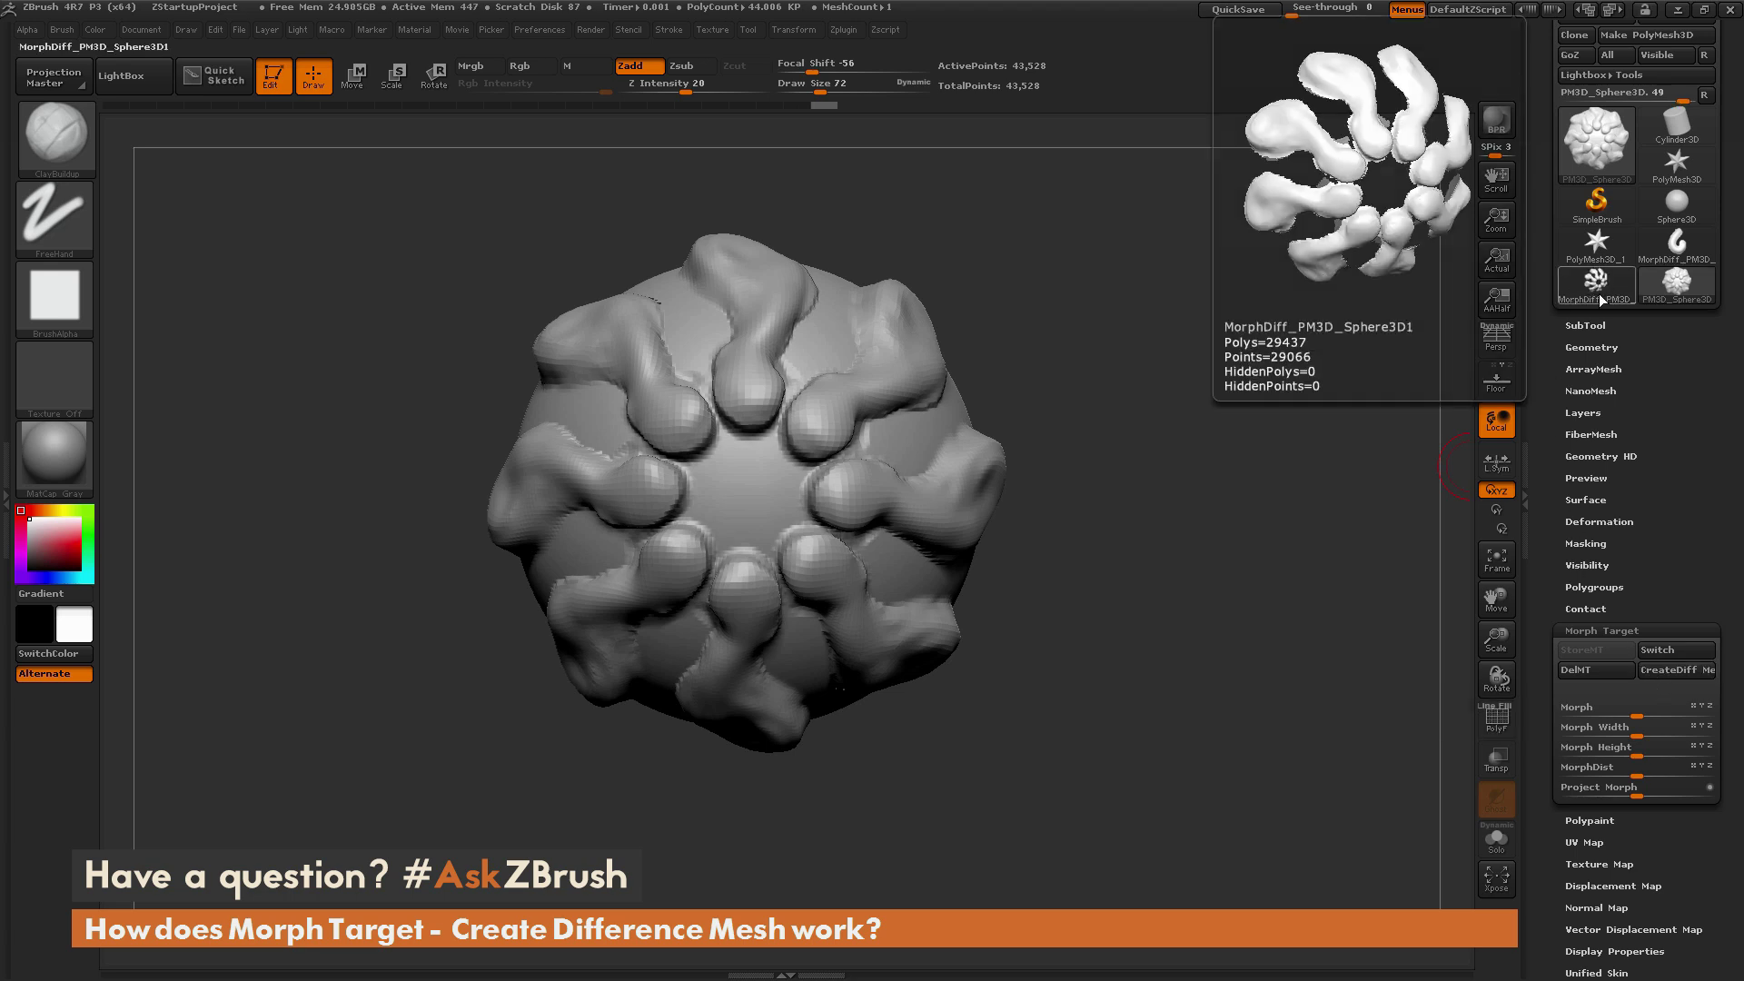
{"action": "left_click", "coordinate": [1604, 292]}
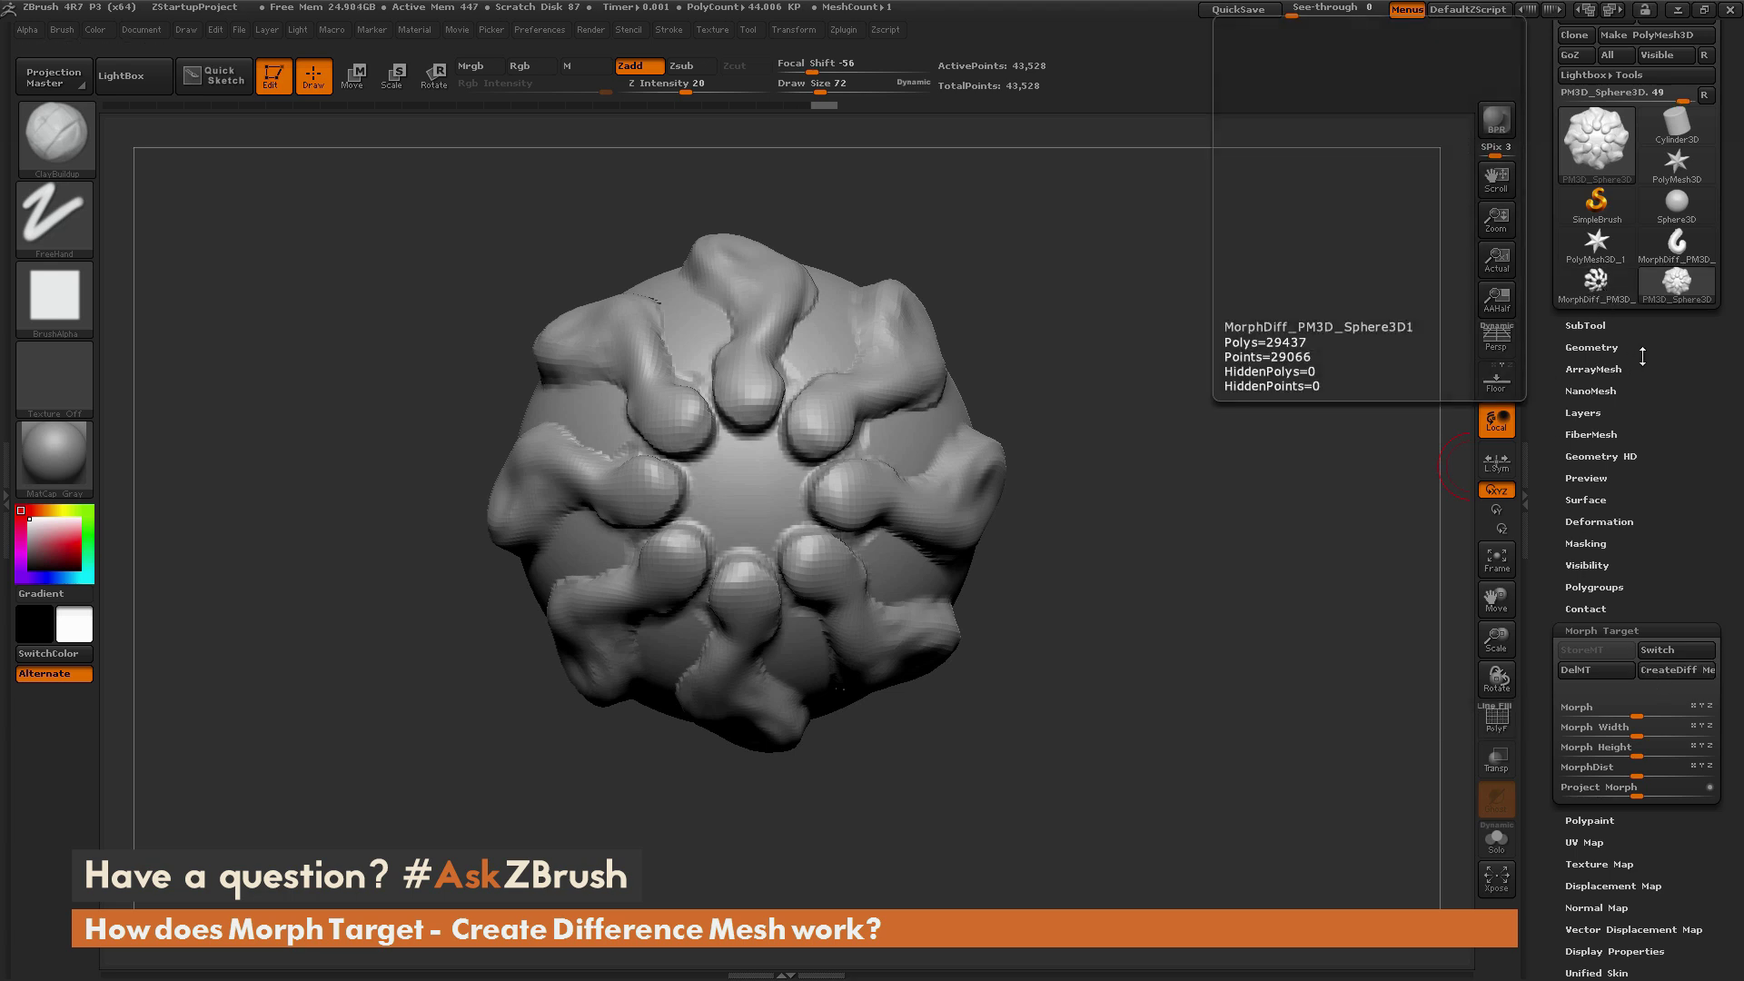
{"action": "left_click_drag", "start_coordinate": [1223, 441], "coordinate": [1123, 484]}
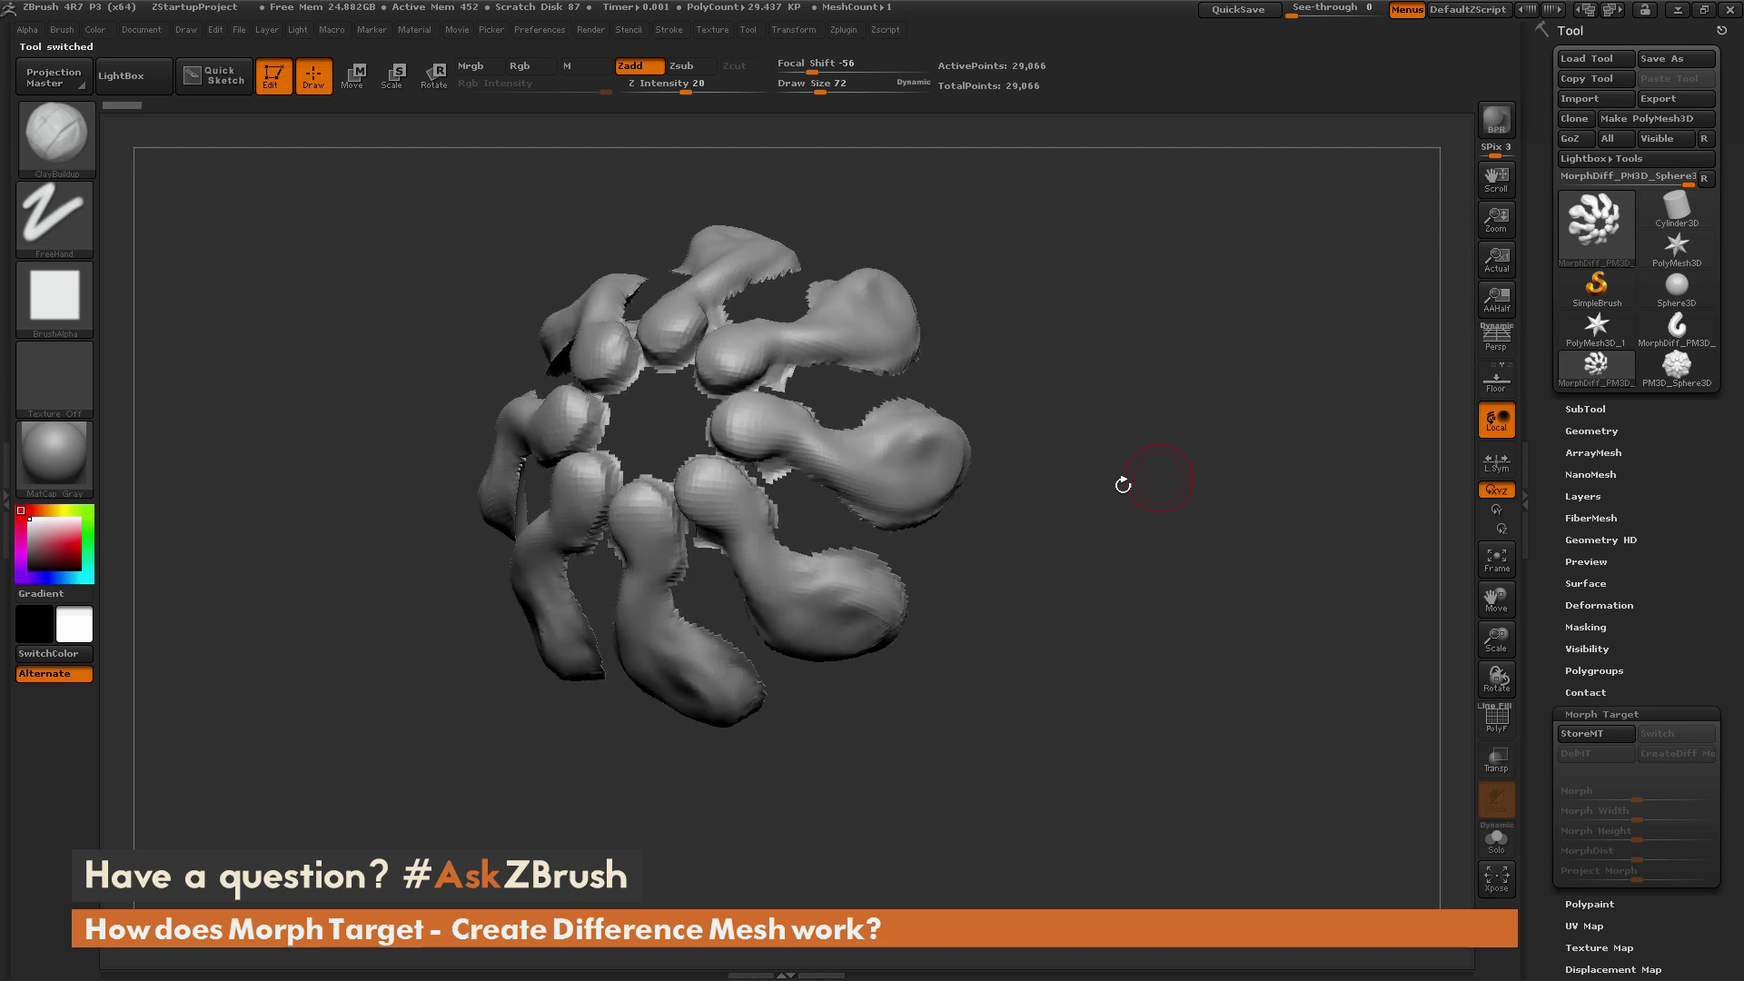
{"action": "mouse_move", "coordinate": [1045, 235]}
{"action": "left_mouse_down"}
{"action": "mouse_move", "coordinate": [953, 333]}
{"action": "mouse_move", "coordinate": [1000, 309]}
{"action": "left_mouse_up"}
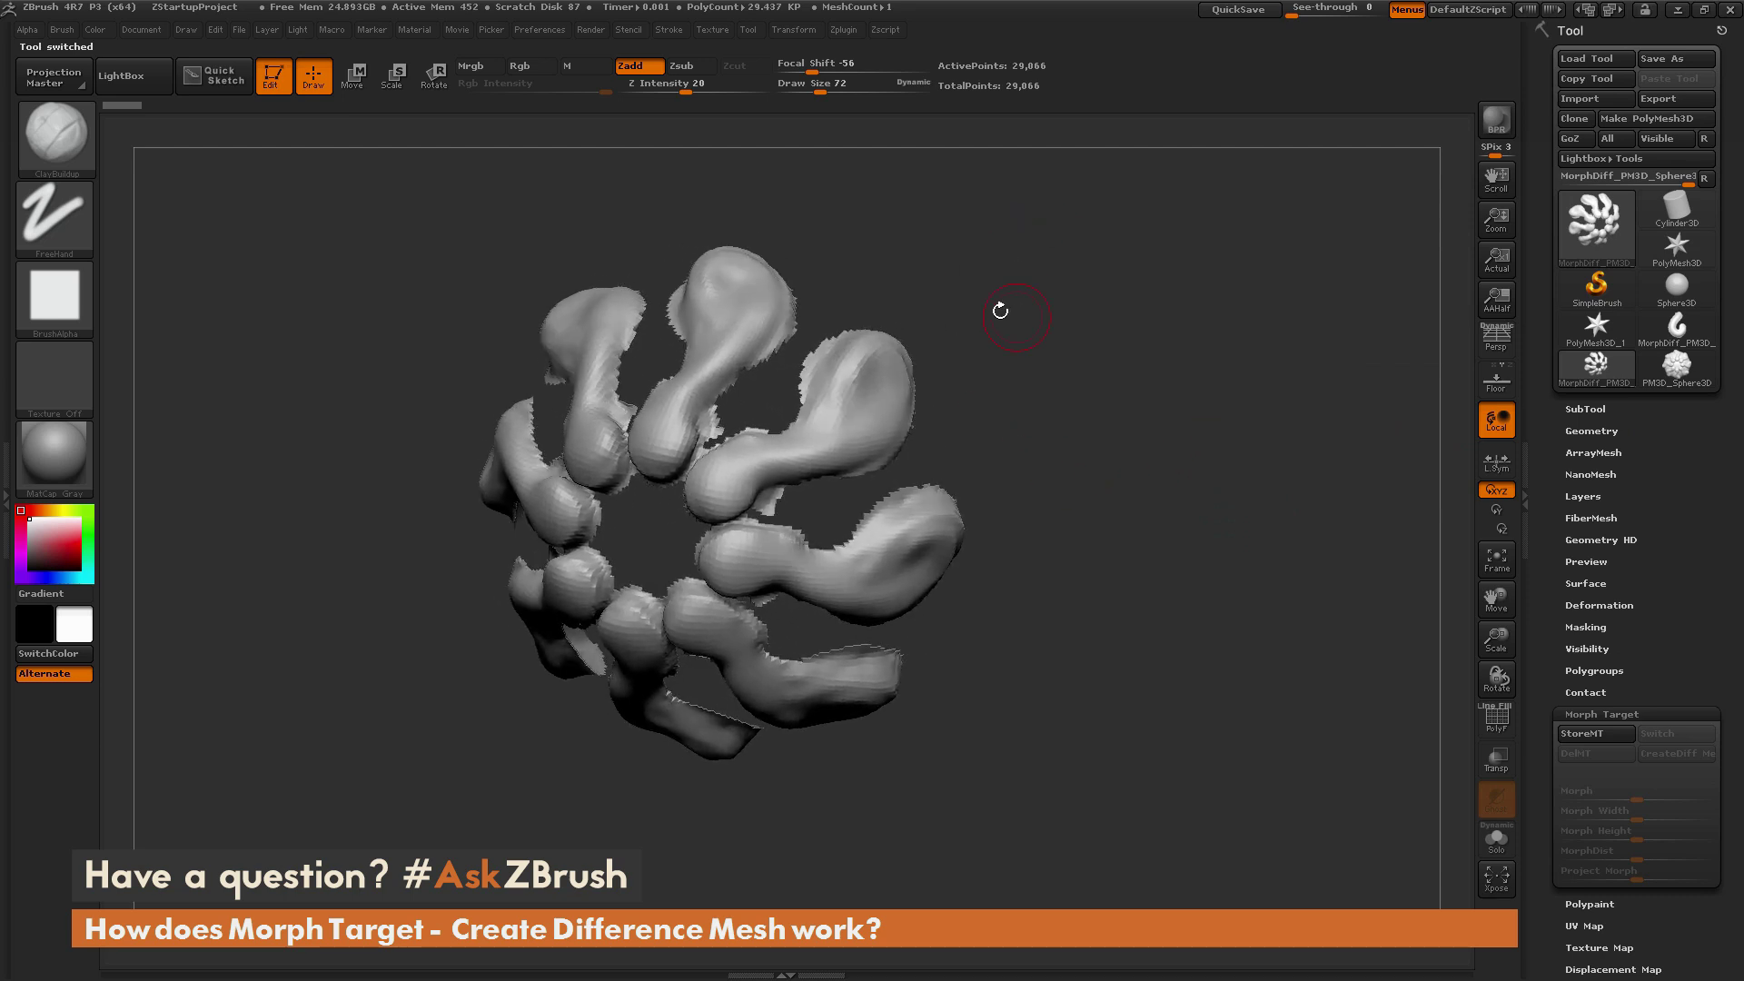
Enable radial symmetry around the Z axis only for the eight-armed difference mesh
{"action": "left_click", "coordinate": [793, 33]}
{"action": "left_click", "coordinate": [847, 474]}
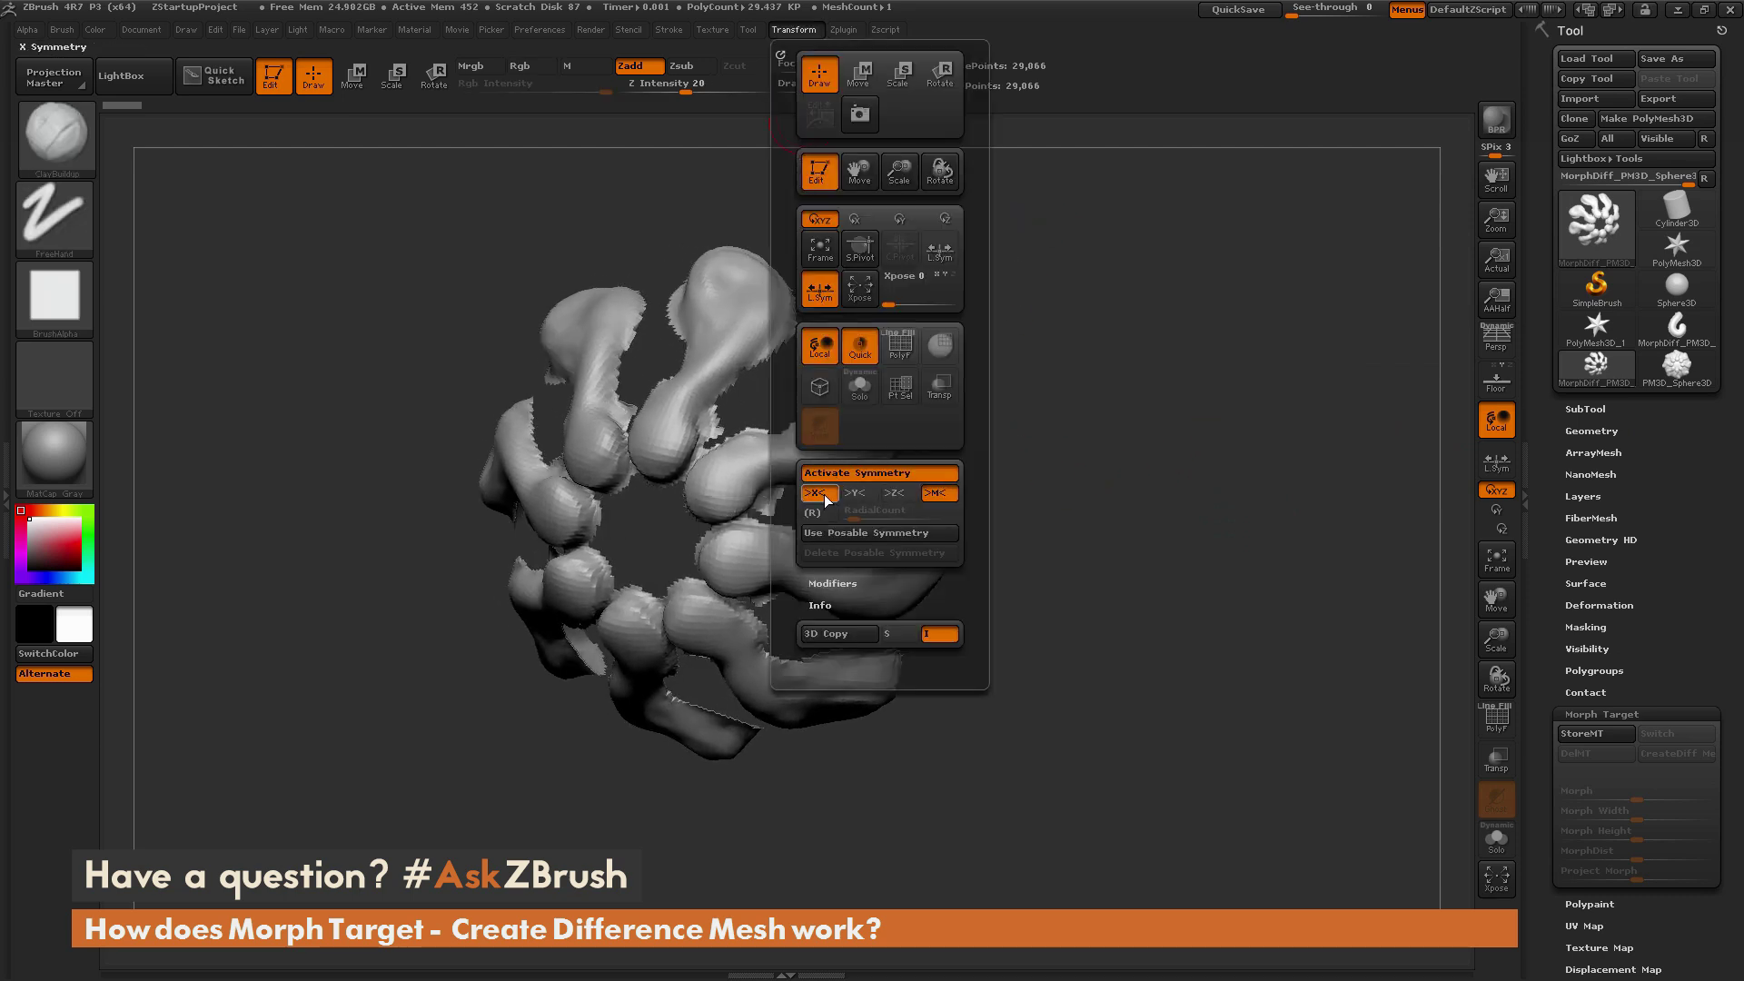
{"action": "left_click", "coordinate": [822, 494]}
{"action": "left_click", "coordinate": [894, 493]}
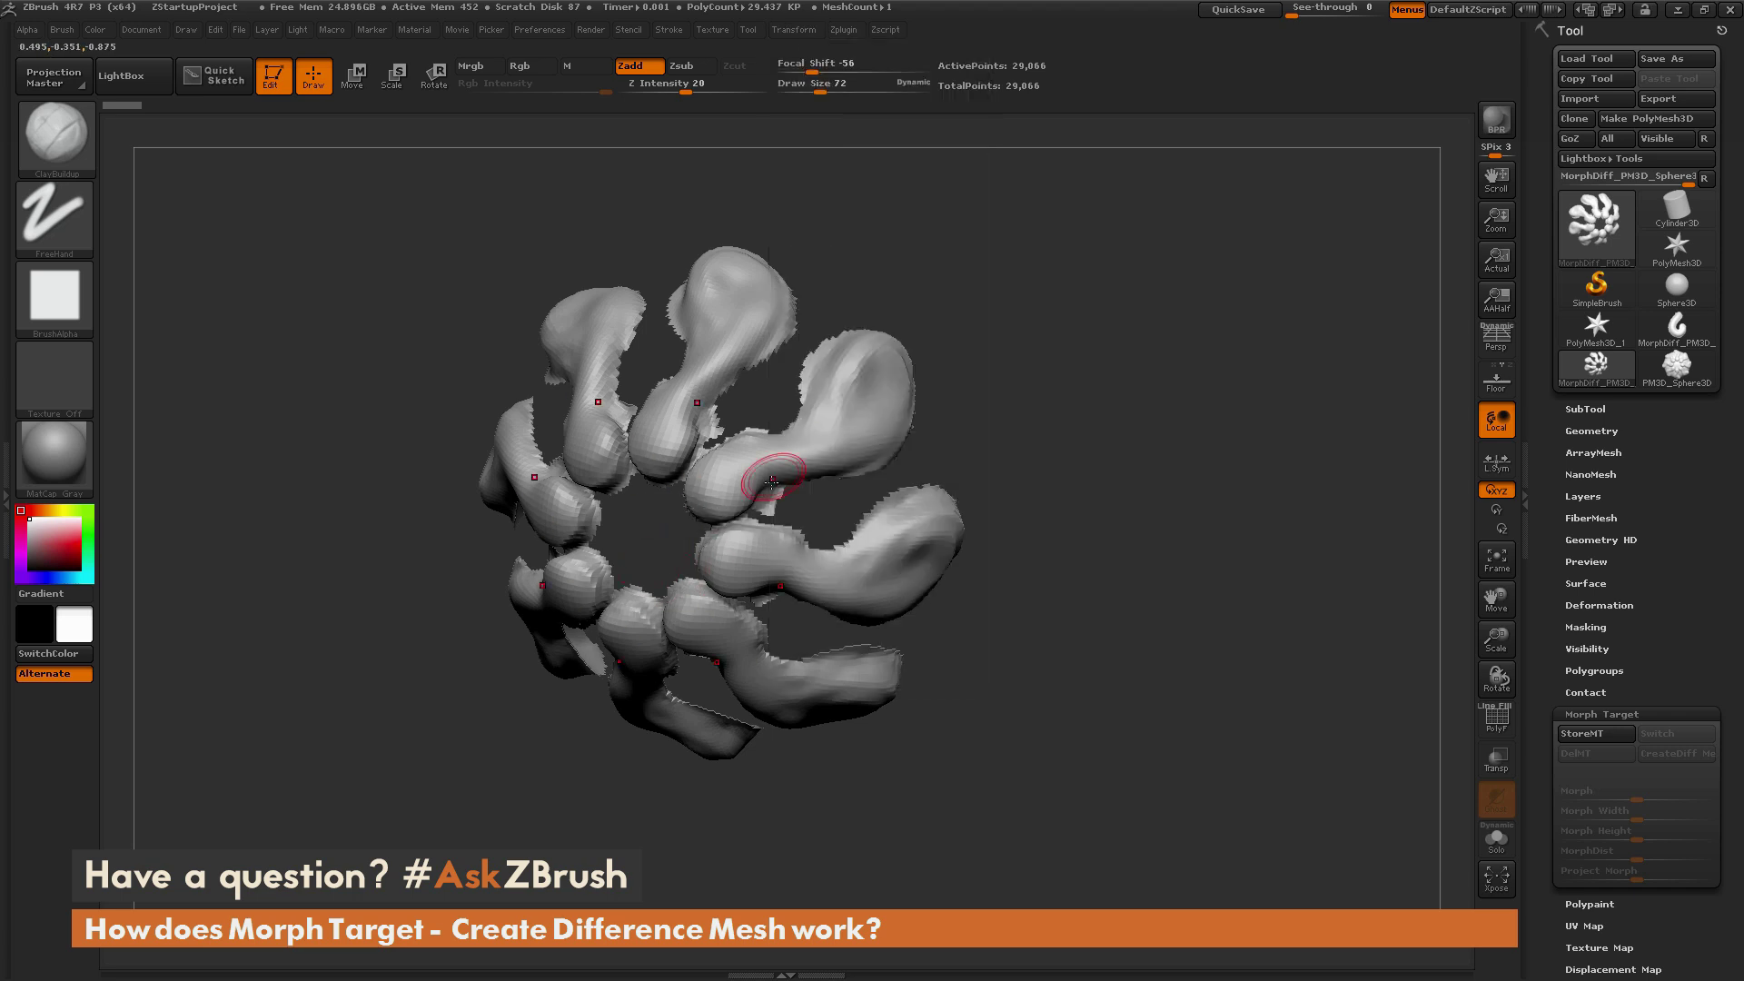
Sculpt and smooth the arms and rounded inner ends of the difference mesh with radial strokes
{"action": "key", "text": "shift"}
{"action": "mouse_move", "coordinate": [822, 427]}
{"action": "left_mouse_down"}
{"action": "mouse_move", "coordinate": [861, 359]}
{"action": "mouse_move", "coordinate": [827, 414]}
{"action": "mouse_move", "coordinate": [886, 359]}
{"action": "left_mouse_up"}
{"action": "right_click_drag", "start_coordinate": [885, 360], "coordinate": [864, 358]}
{"action": "mouse_move", "coordinate": [863, 357]}
{"action": "left_mouse_down"}
{"action": "mouse_move", "coordinate": [911, 396]}
{"action": "mouse_move", "coordinate": [900, 420]}
{"action": "mouse_move", "coordinate": [853, 378]}
{"action": "left_mouse_up"}
{"action": "right_click_drag", "start_coordinate": [853, 378], "coordinate": [726, 393]}
{"action": "mouse_move", "coordinate": [718, 477]}
{"action": "left_mouse_down", "text": "shift"}
{"action": "mouse_move", "coordinate": [719, 499]}
{"action": "mouse_move", "coordinate": [785, 431]}
{"action": "left_mouse_up", "text": "shift"}
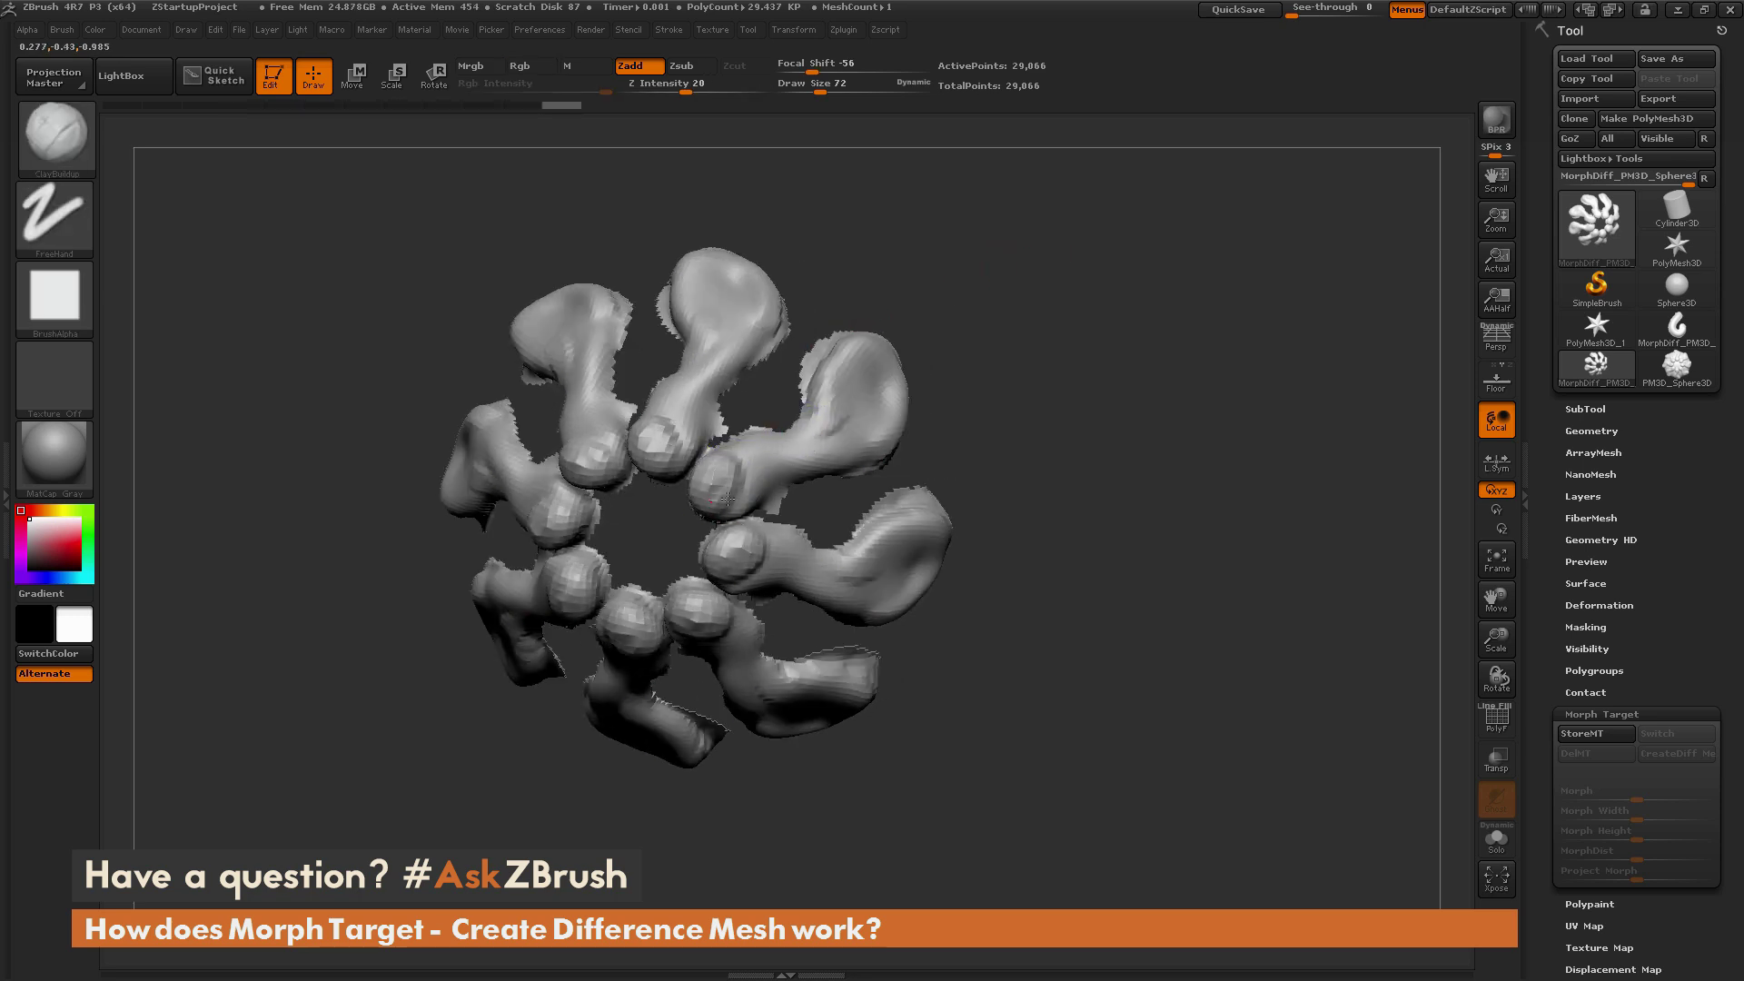
{"action": "mouse_move", "coordinate": [1008, 391]}
{"action": "left_mouse_down", "text": "shift"}
{"action": "mouse_move", "coordinate": [1051, 422]}
{"action": "mouse_move", "coordinate": [1027, 459]}
{"action": "mouse_move", "coordinate": [1041, 497]}
{"action": "left_mouse_up", "text": "shift"}
{"action": "mouse_move", "coordinate": [1041, 497]}
{"action": "left_mouse_down"}
{"action": "mouse_move", "coordinate": [1017, 381]}
{"action": "mouse_move", "coordinate": [1011, 405]}
{"action": "mouse_move", "coordinate": [944, 436]}
{"action": "left_mouse_up"}
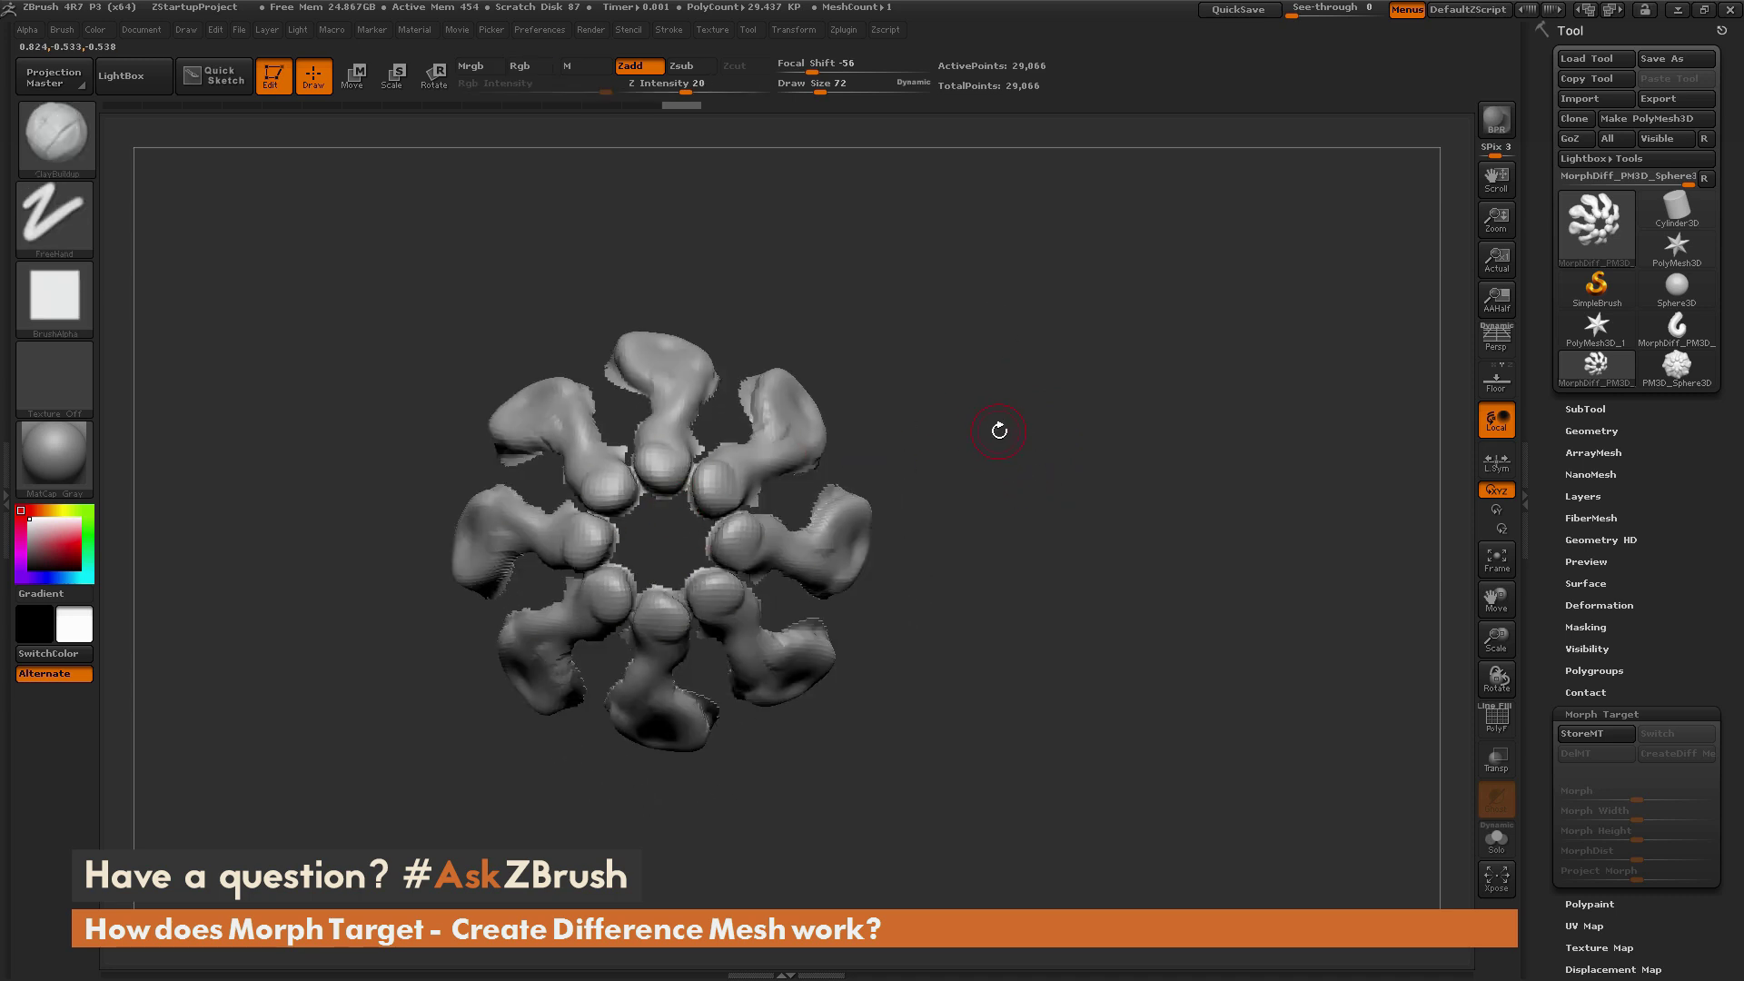
Return to the PM3D_Sphere3D tool and undo its sculpted arms back to the plain sphere
{"action": "left_click", "coordinate": [1679, 382]}
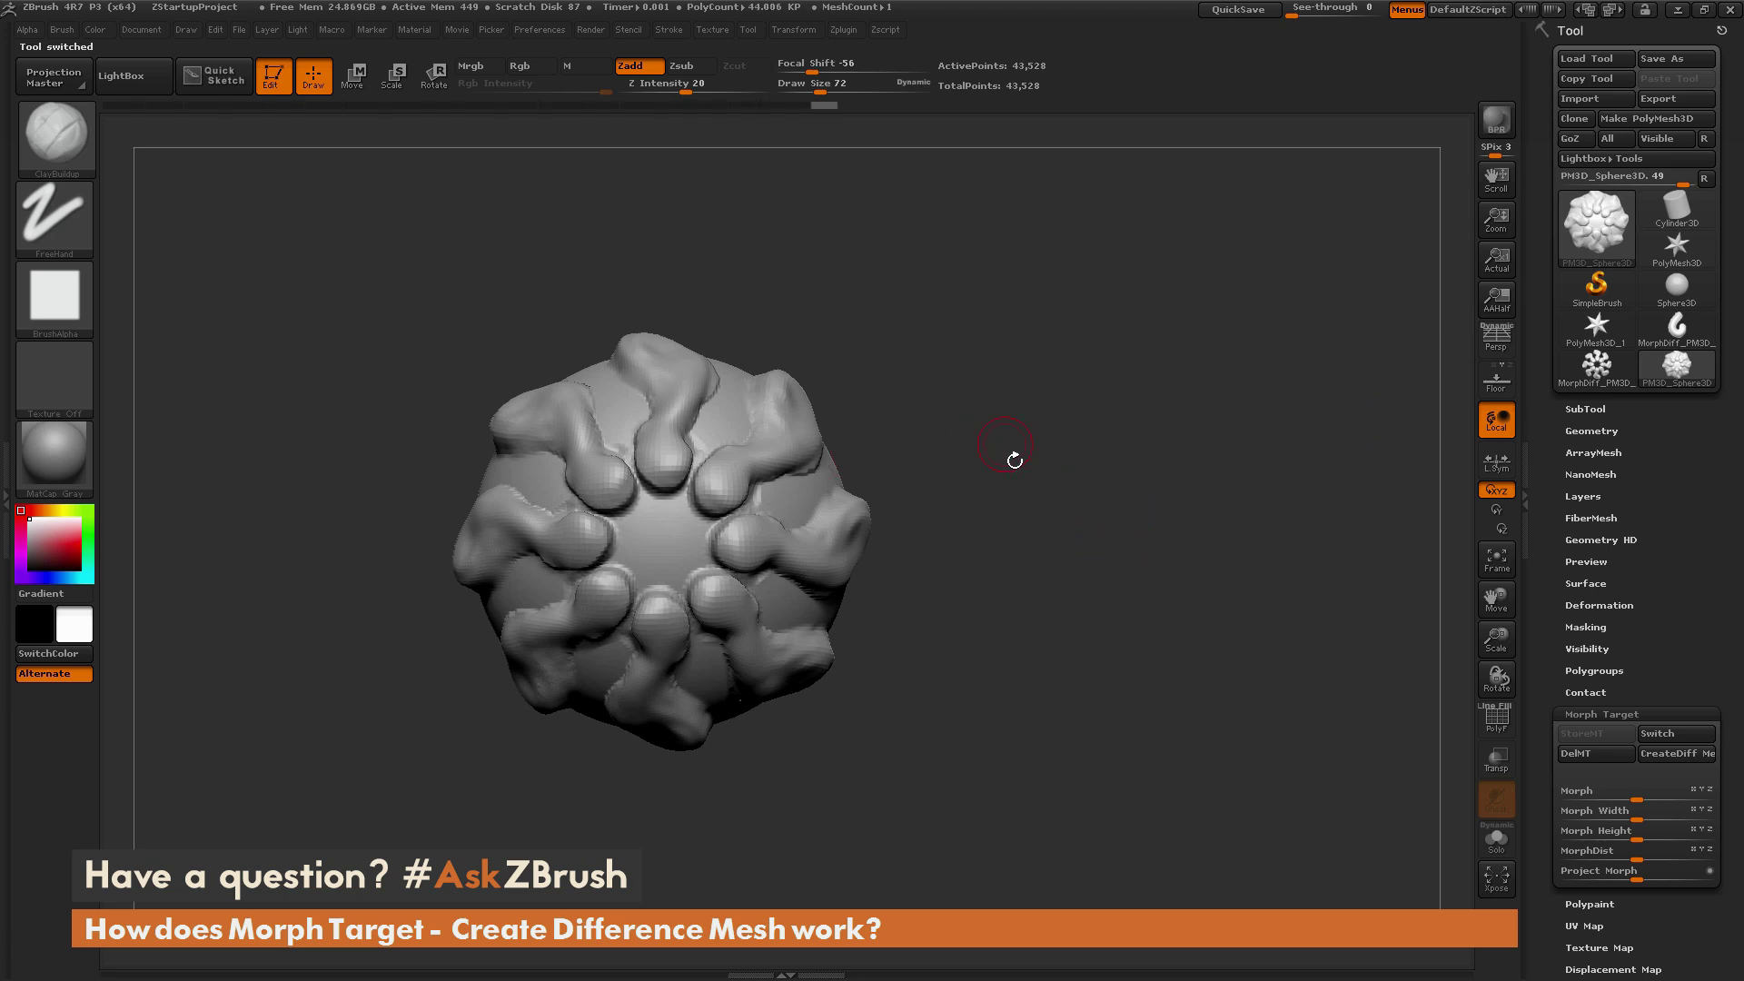
{"action": "key", "text": "ctrl+z"}
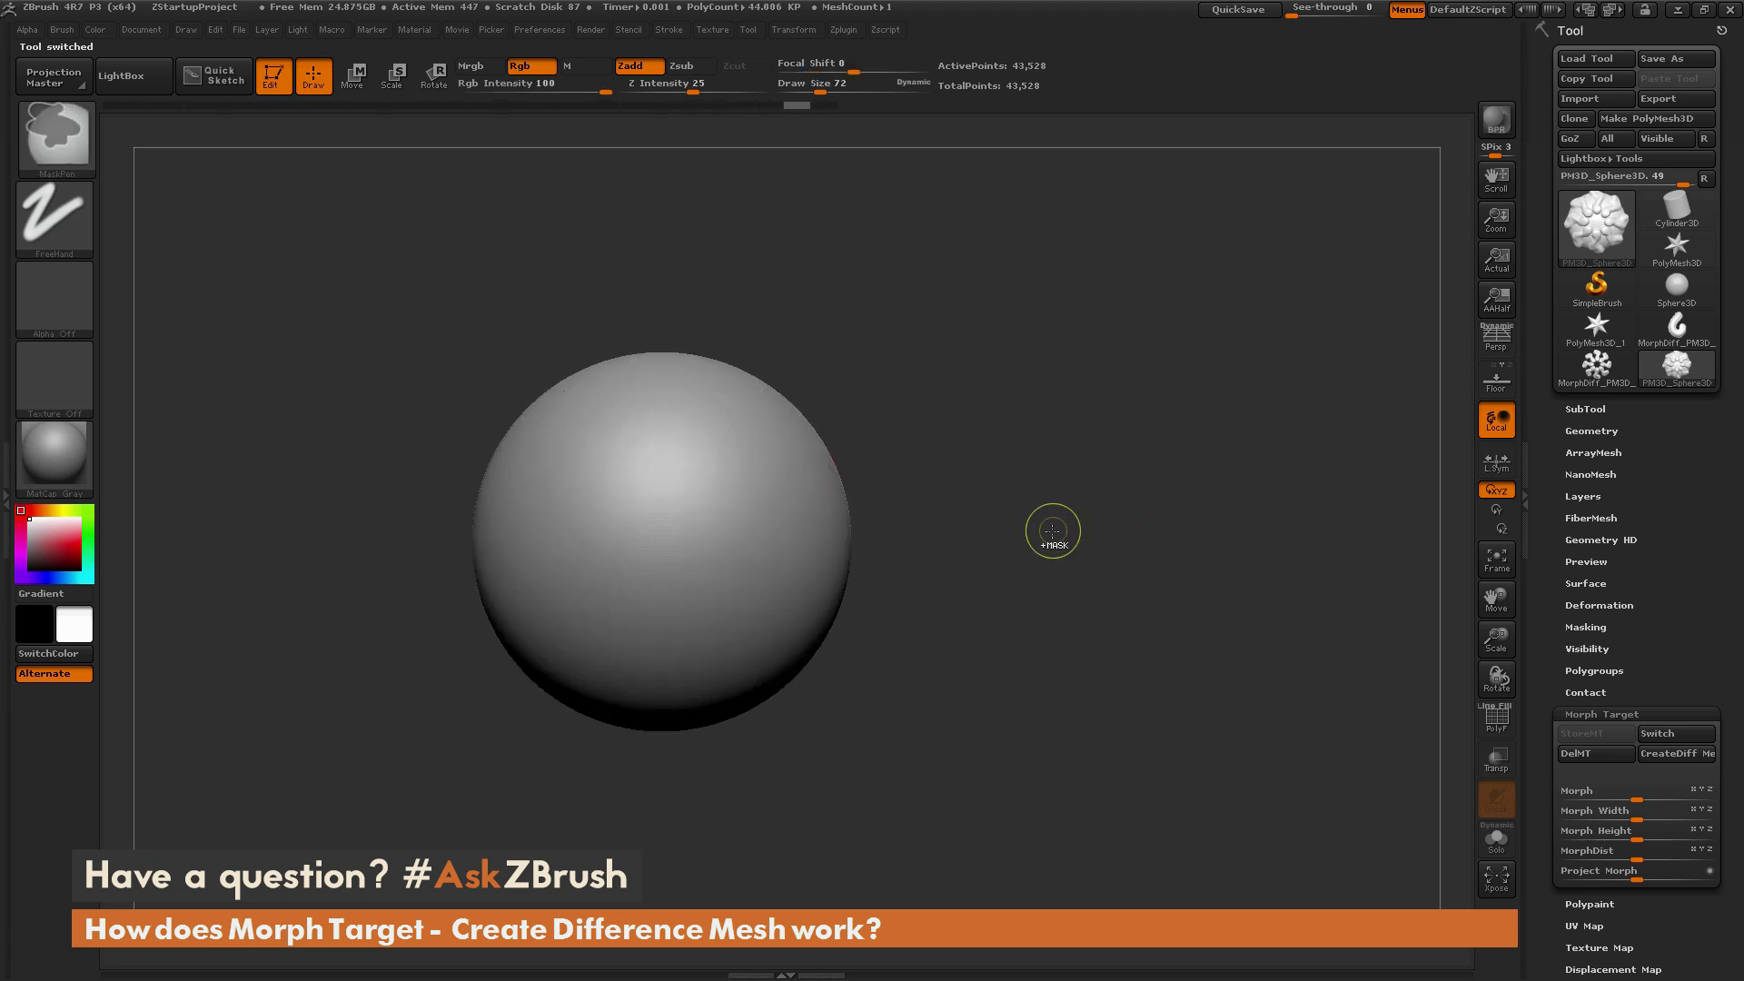
{"action": "mouse_move", "coordinate": [1052, 532]}
{"action": "left_mouse_down", "text": "alt"}
{"action": "mouse_move", "coordinate": [1249, 463]}
{"action": "mouse_move", "coordinate": [1190, 399]}
{"action": "mouse_move", "coordinate": [1184, 467]}
{"action": "mouse_move", "coordinate": [1183, 402]}
{"action": "left_mouse_up", "text": "alt"}
Delete the morph target stored for the plain sphere
{"action": "left_click", "coordinate": [1579, 752]}
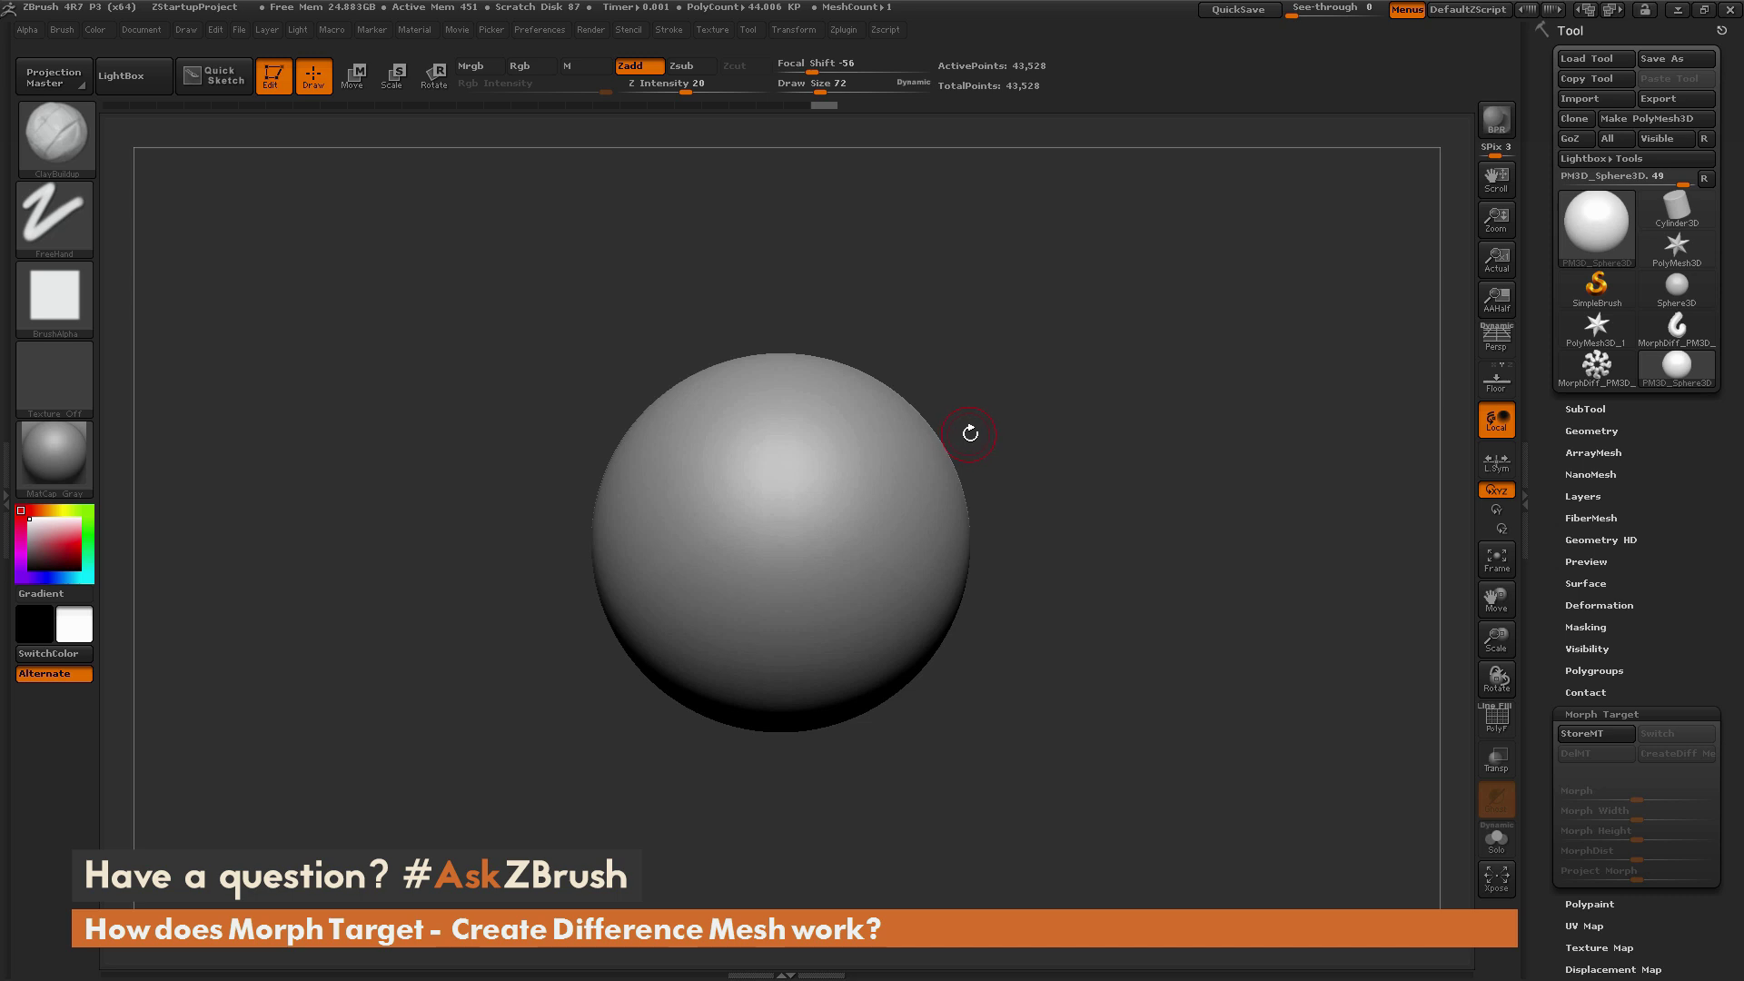
{"action": "key", "text": "ctrl+shift"}
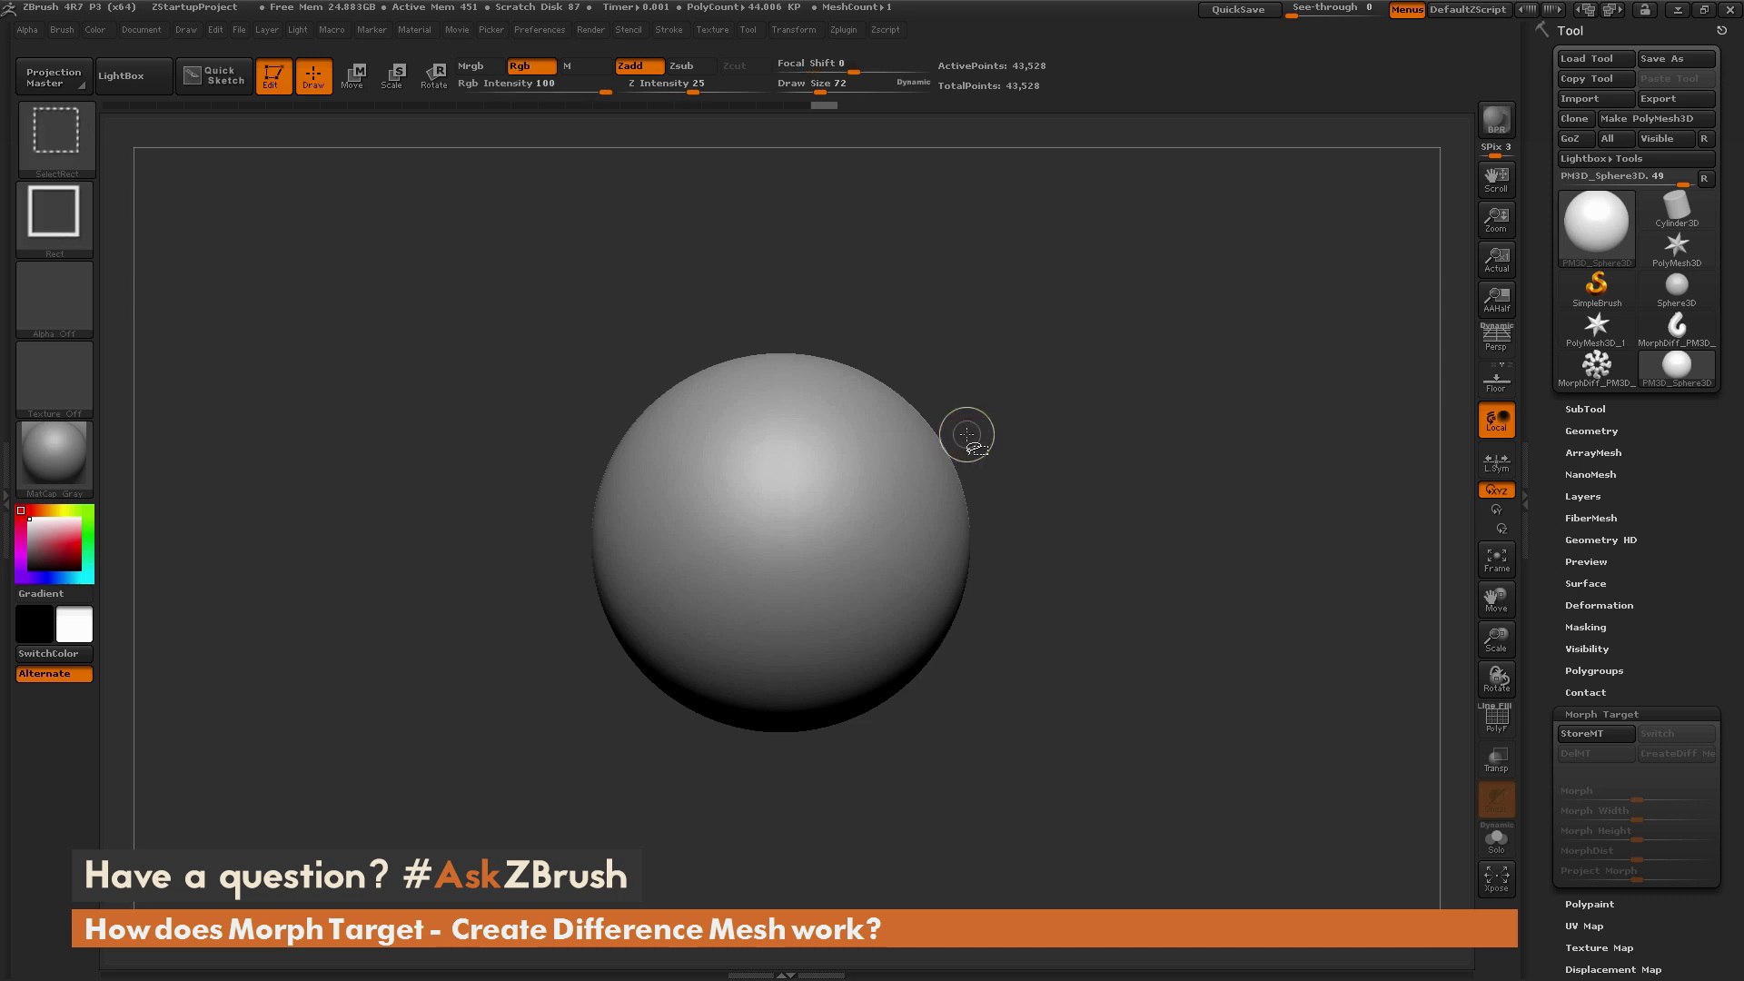
Show the polyframe and cut the sphere straight across near its top with the SliceCurve brush, separating a cap polygroup
{"action": "left_click", "coordinate": [57, 146], "text": "ctrl+shift"}
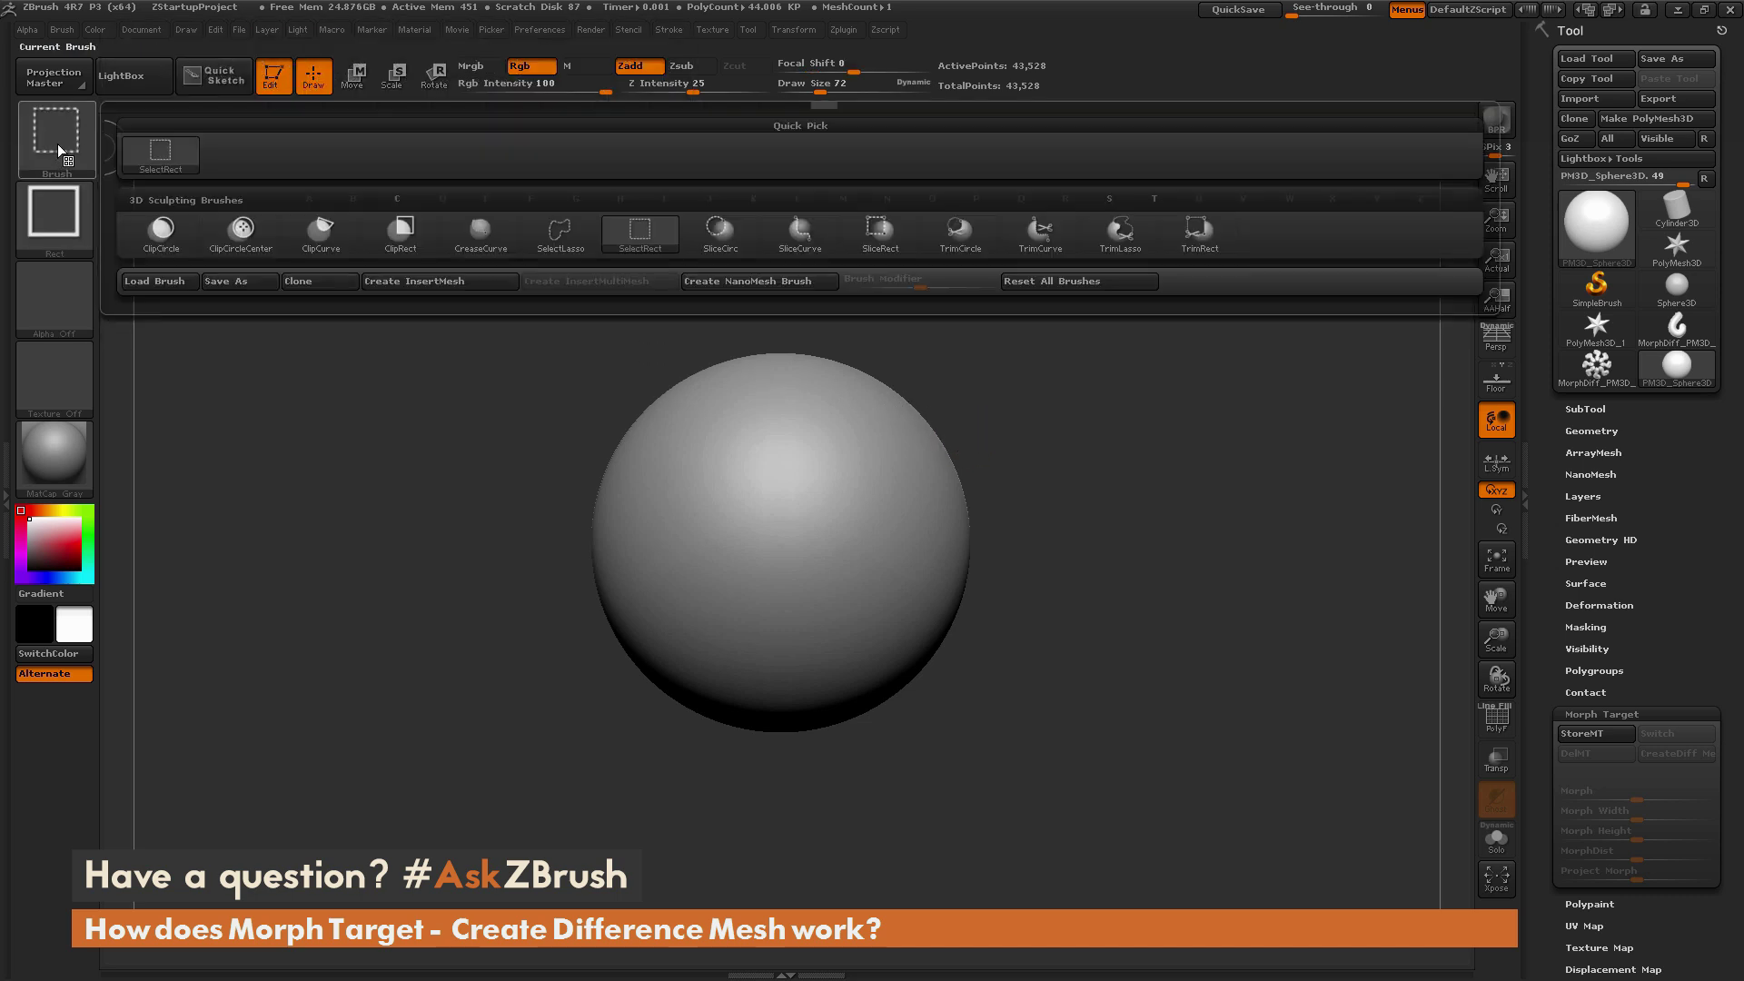
{"action": "left_click", "coordinate": [800, 240], "text": "ctrl+shift"}
{"action": "left_click", "coordinate": [1494, 719]}
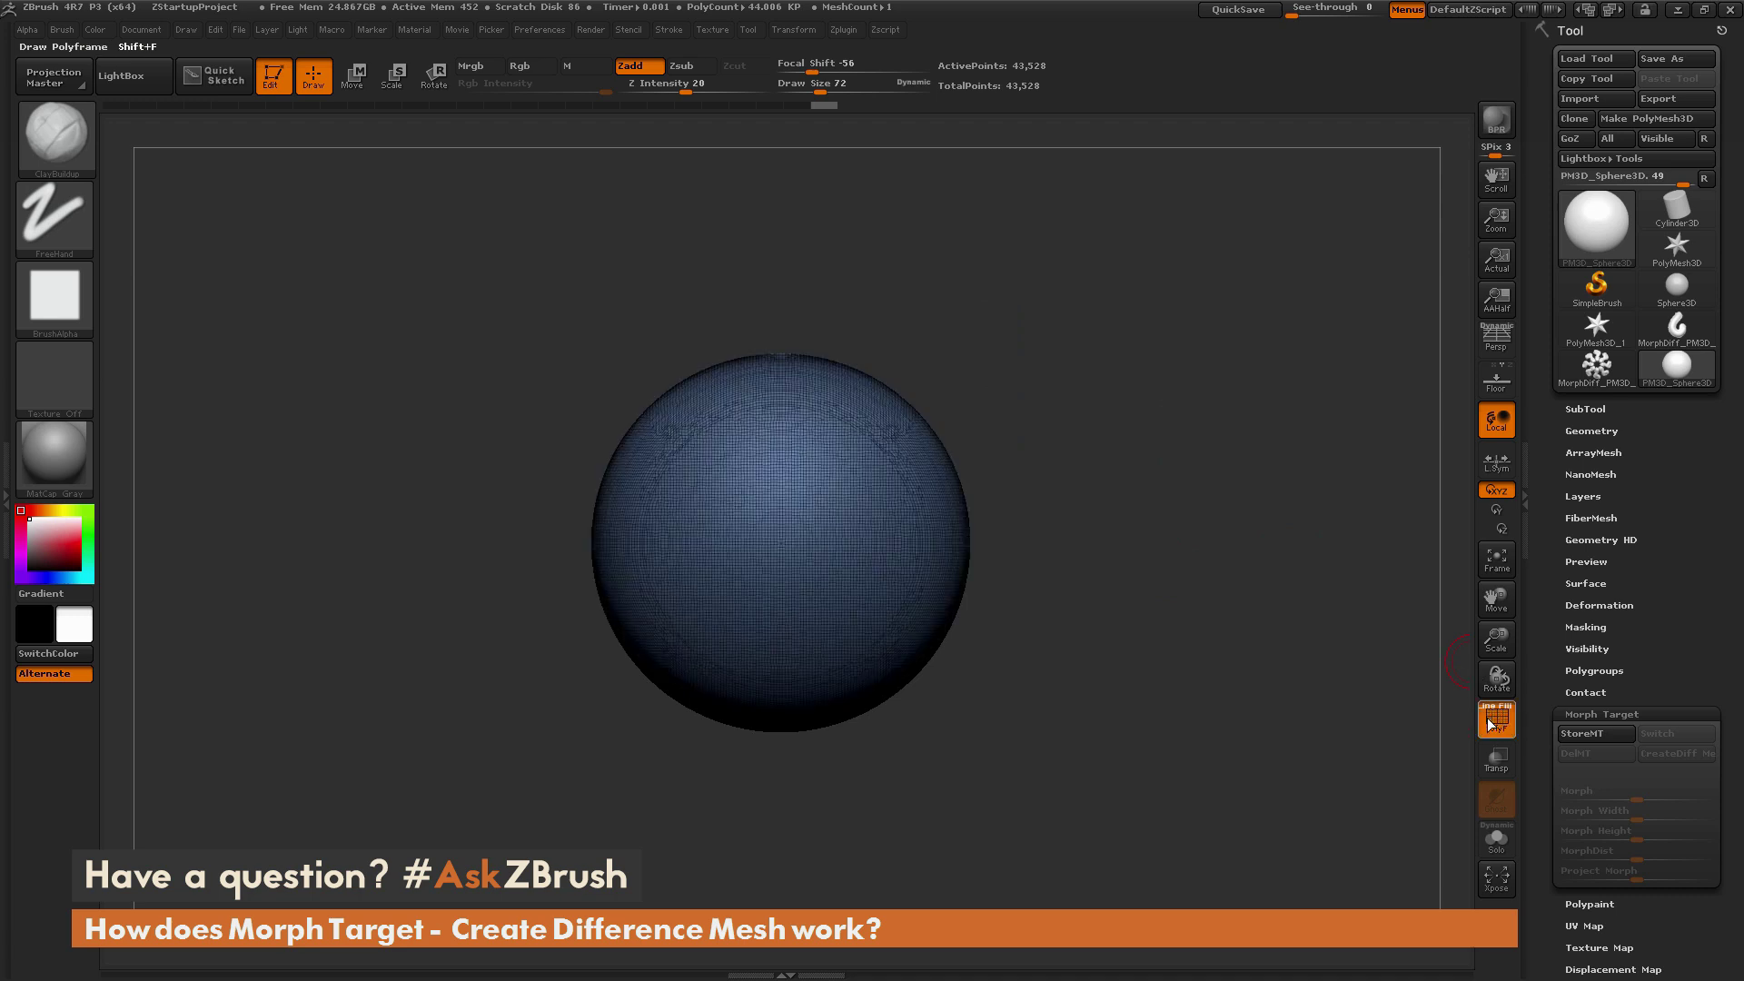
{"action": "left_click", "coordinate": [1487, 707]}
{"action": "key", "text": "ctrl+shift"}
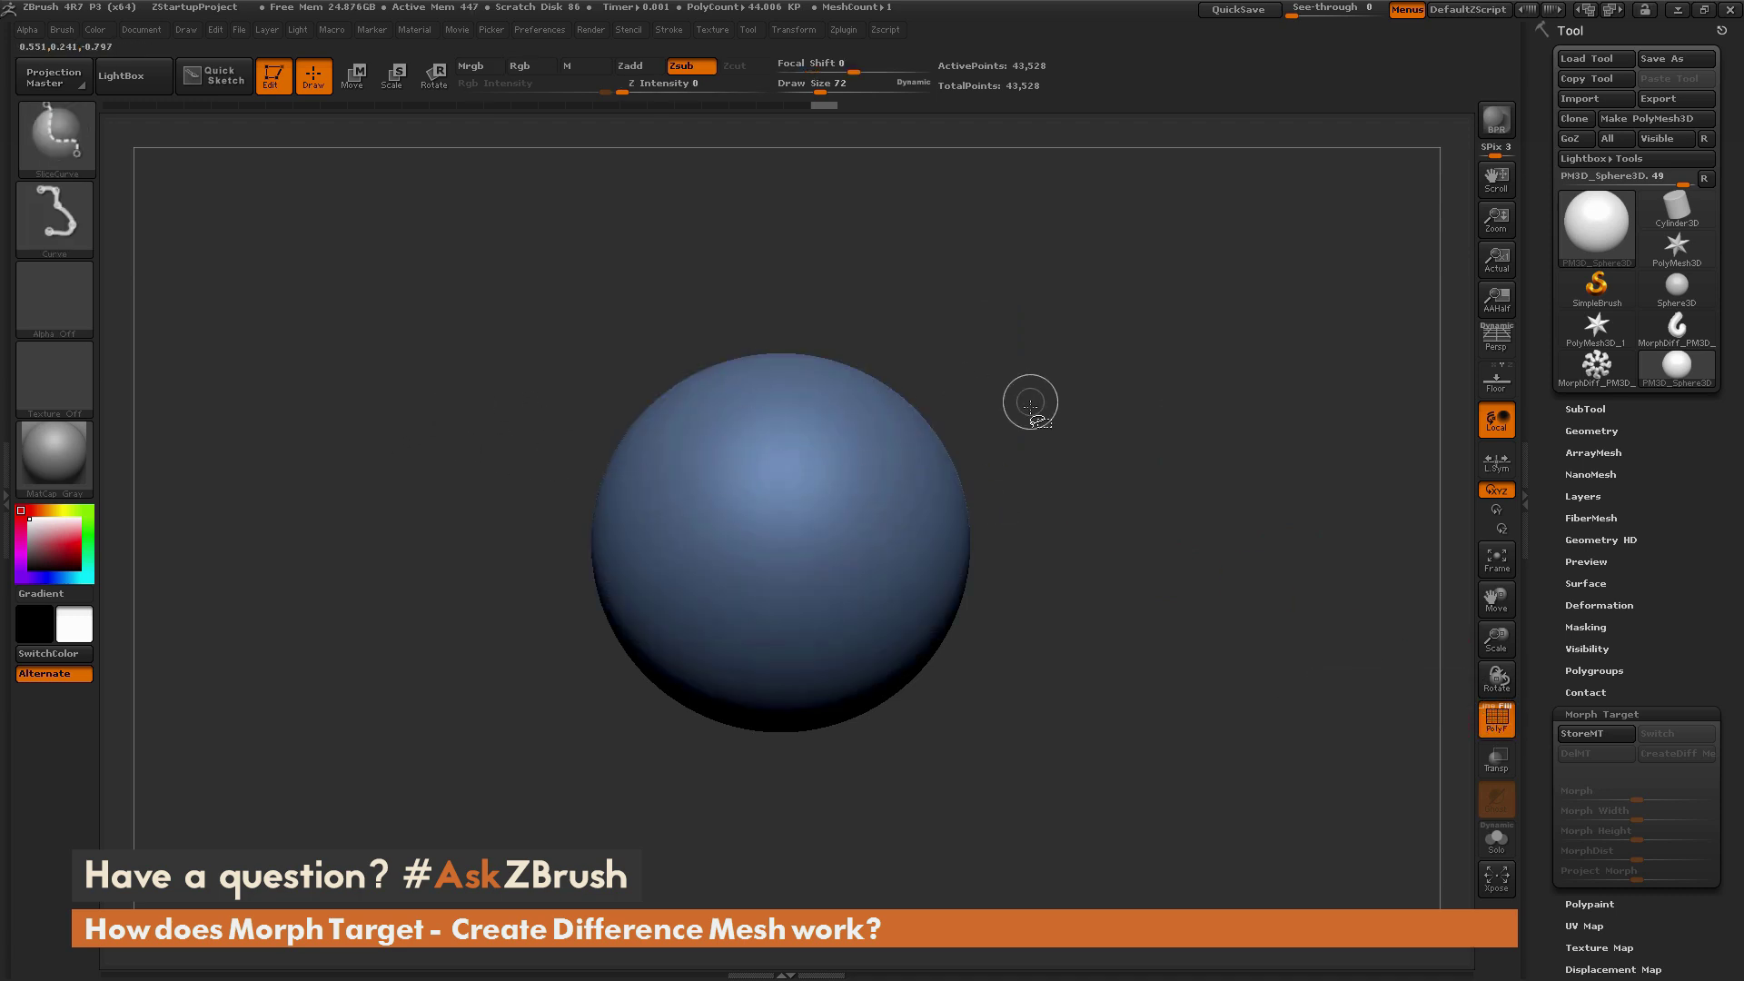
{"action": "left_click_drag", "start_coordinate": [364, 406], "coordinate": [1190, 382], "text": "ctrl+shift"}
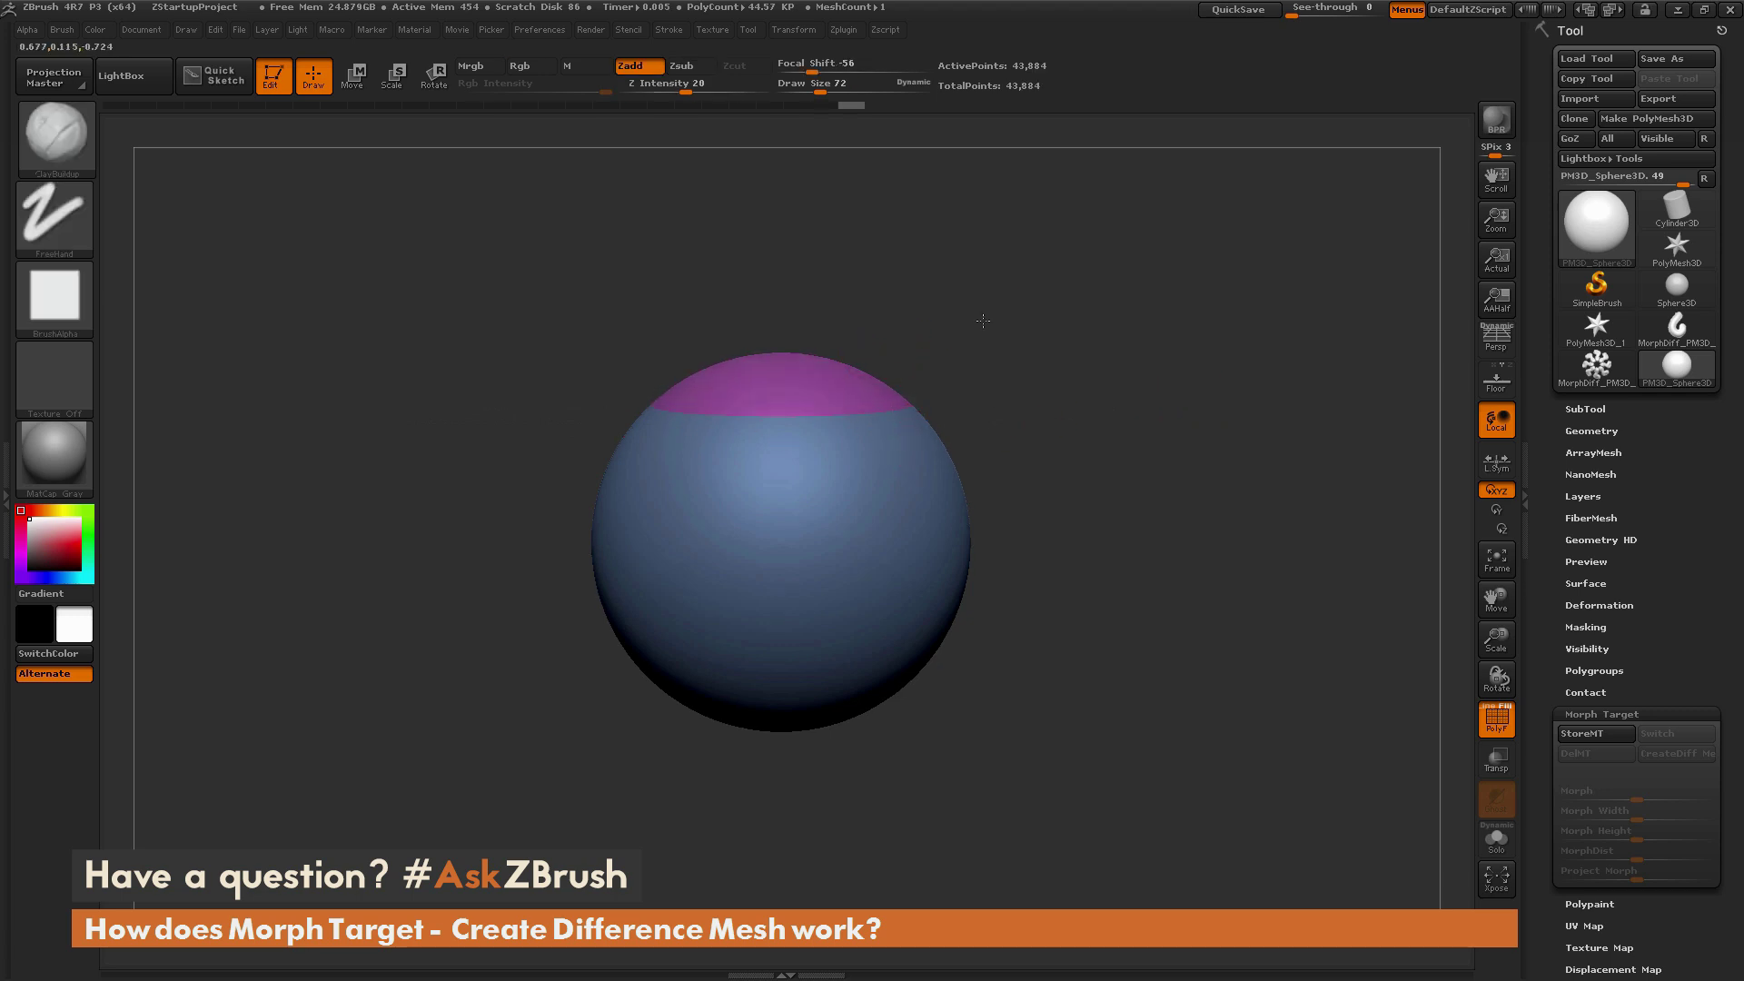
Isolate the upper cap polygroup and delete the hidden remainder of the sphere
{"action": "mouse_move", "coordinate": [983, 321]}
{"action": "left_mouse_down"}
{"action": "mouse_move", "coordinate": [971, 374]}
{"action": "mouse_move", "coordinate": [968, 356]}
{"action": "left_mouse_up"}
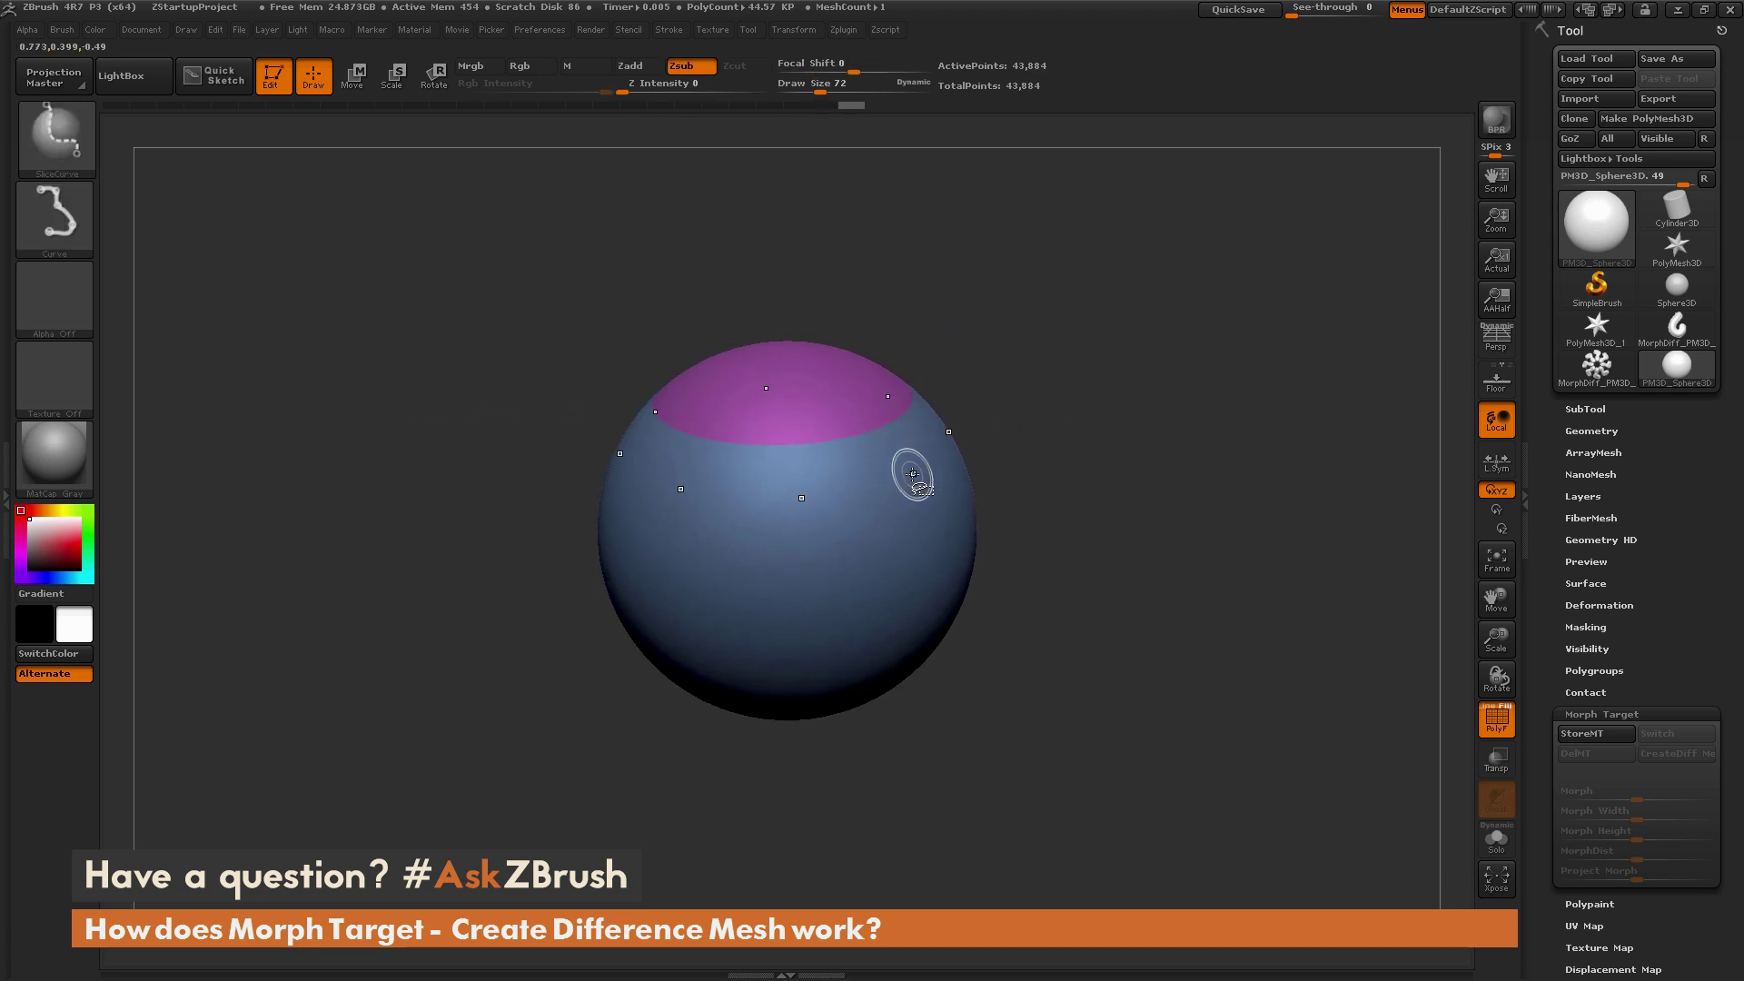
{"action": "left_click", "coordinate": [912, 473], "text": "ctrl+shift"}
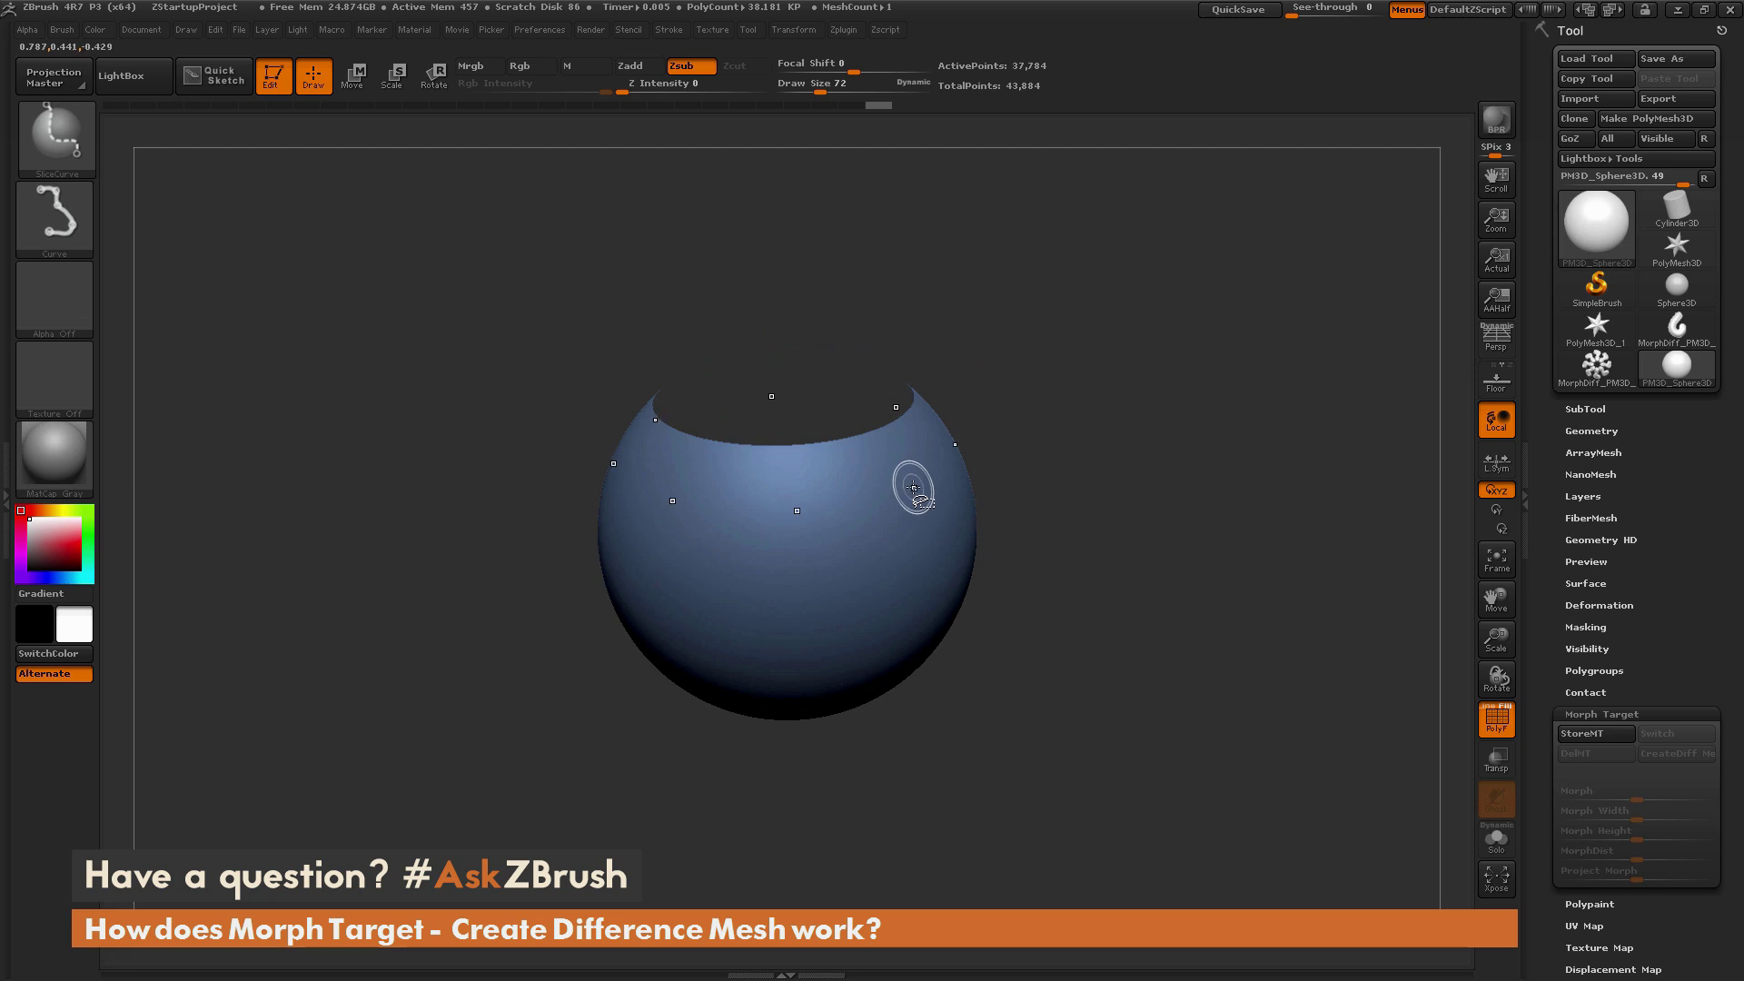
{"action": "left_click", "coordinate": [912, 488], "text": "ctrl+shift"}
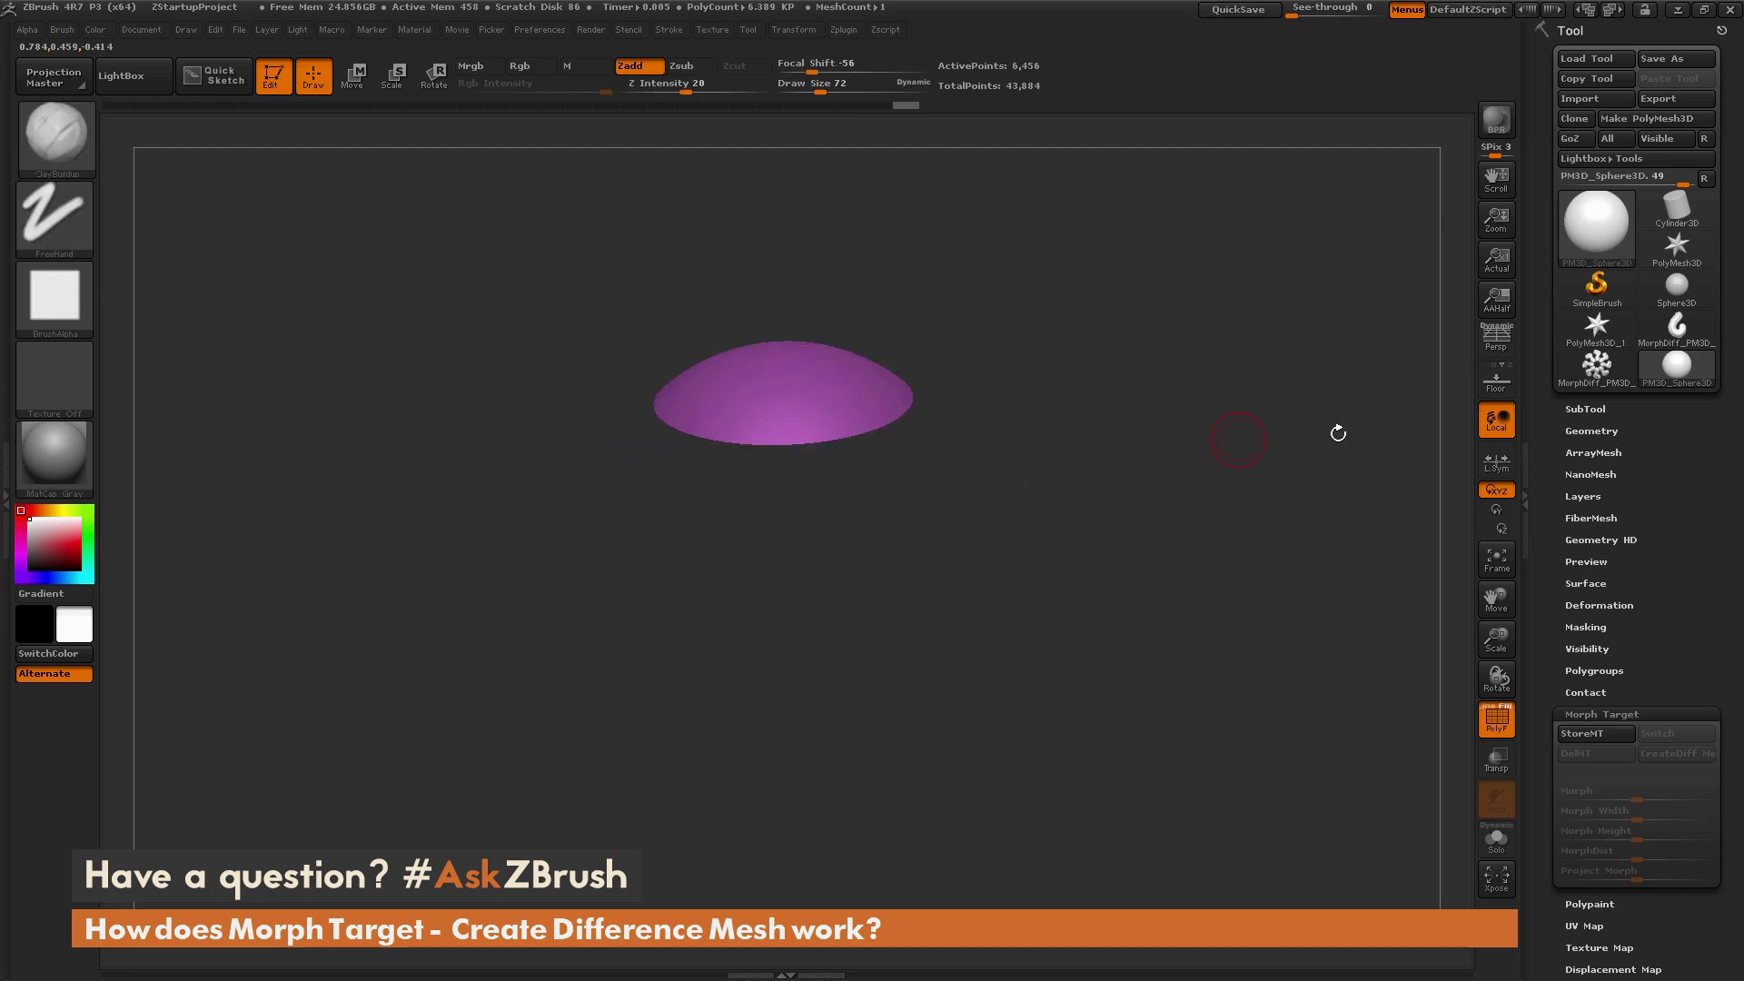
{"action": "left_click", "coordinate": [1604, 430]}
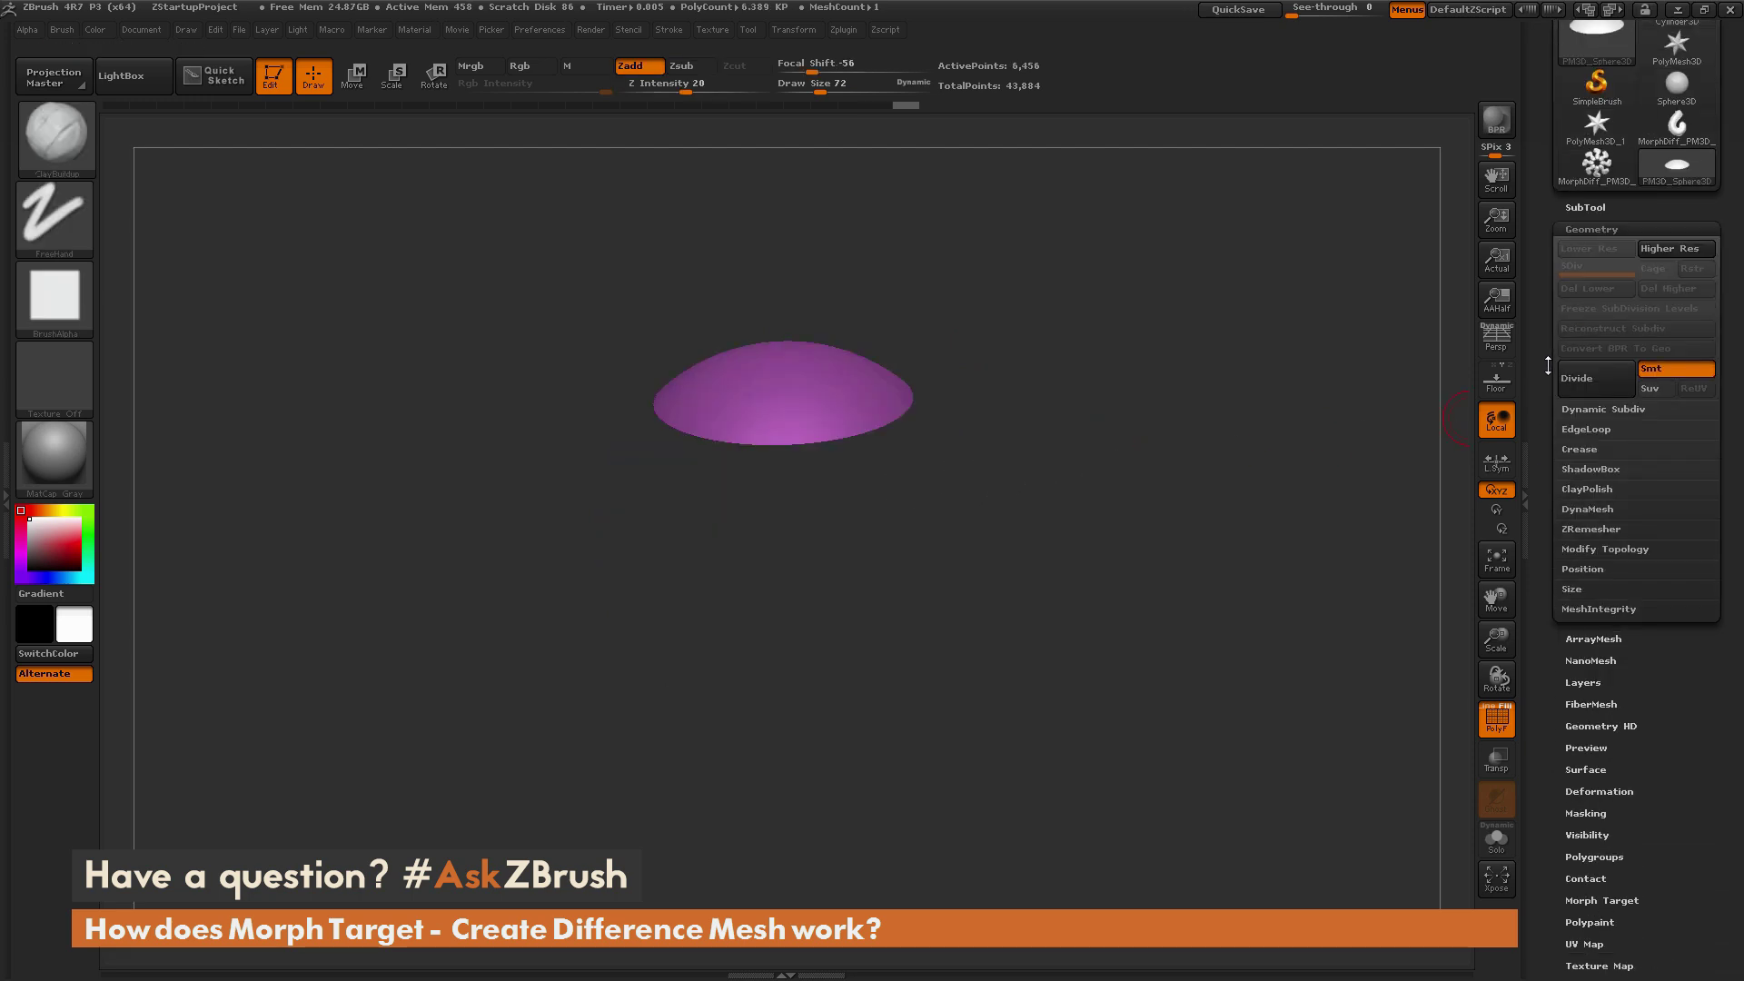
{"action": "left_click", "coordinate": [1620, 544]}
{"action": "left_click", "coordinate": [1589, 618]}
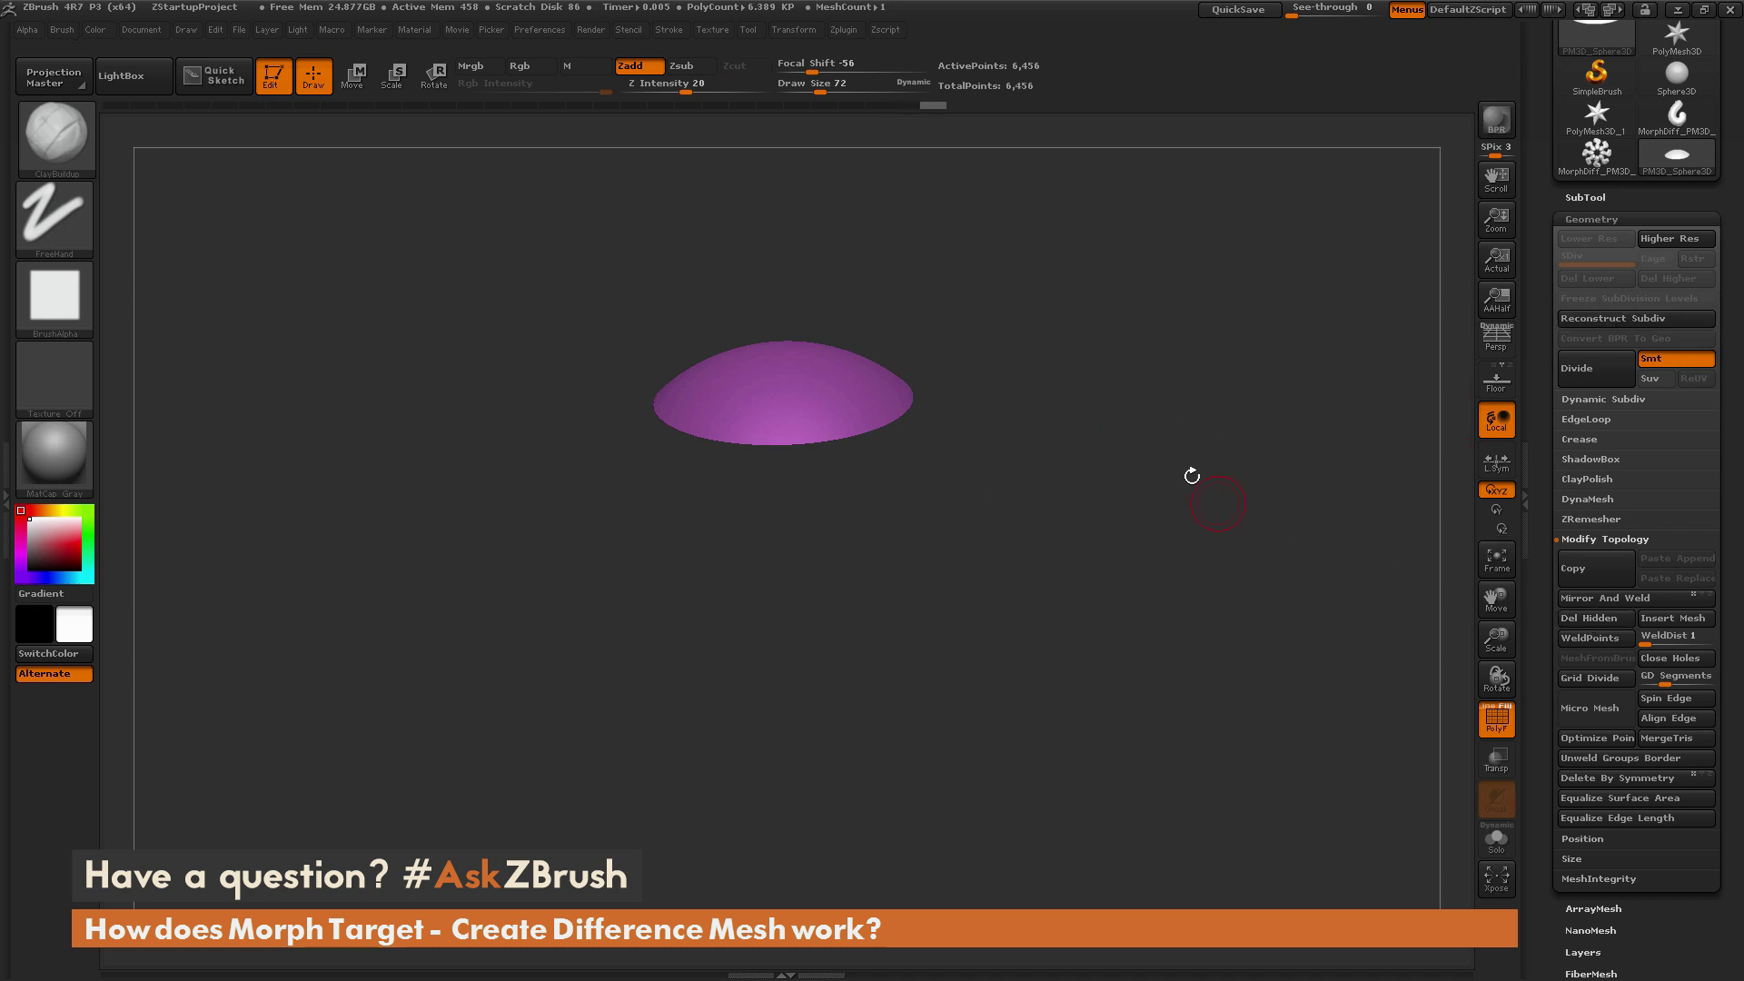
Face the cap from above and sculpt eight wavy radial arms with the ClayBuildup brush at draw size 45
{"action": "left_click_drag", "start_coordinate": [1191, 475], "coordinate": [1268, 622]}
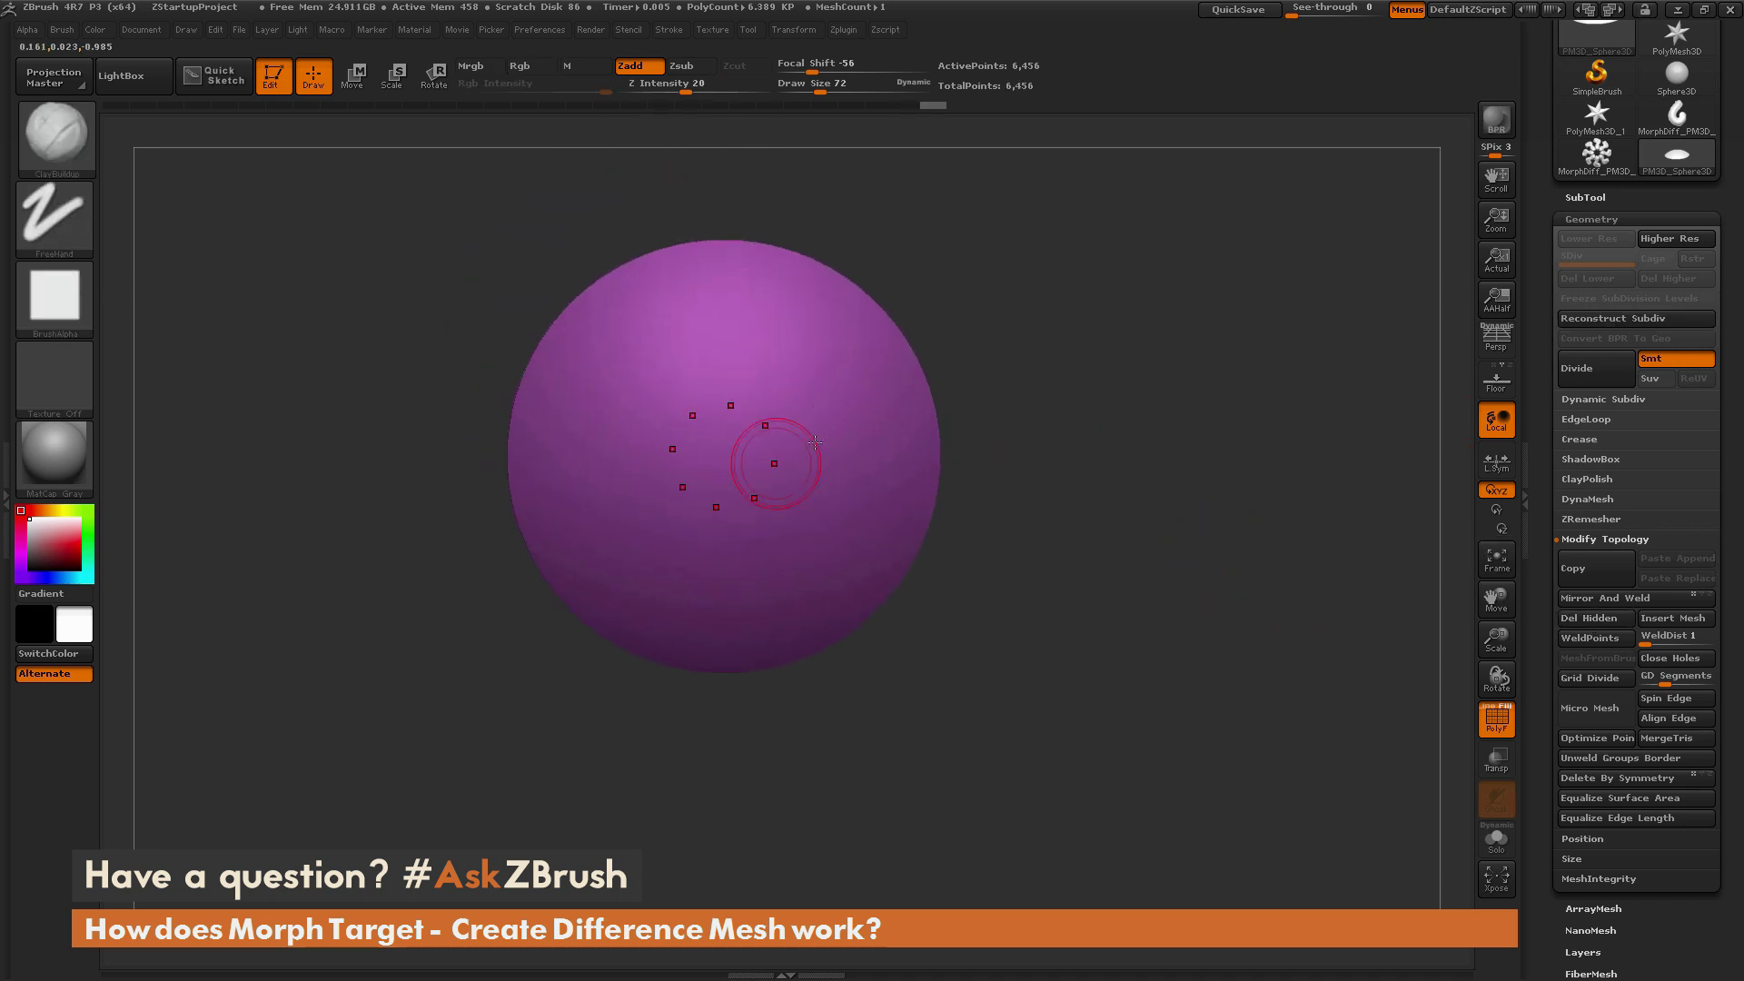
{"action": "left_click_drag", "start_coordinate": [1161, 491], "coordinate": [1227, 482]}
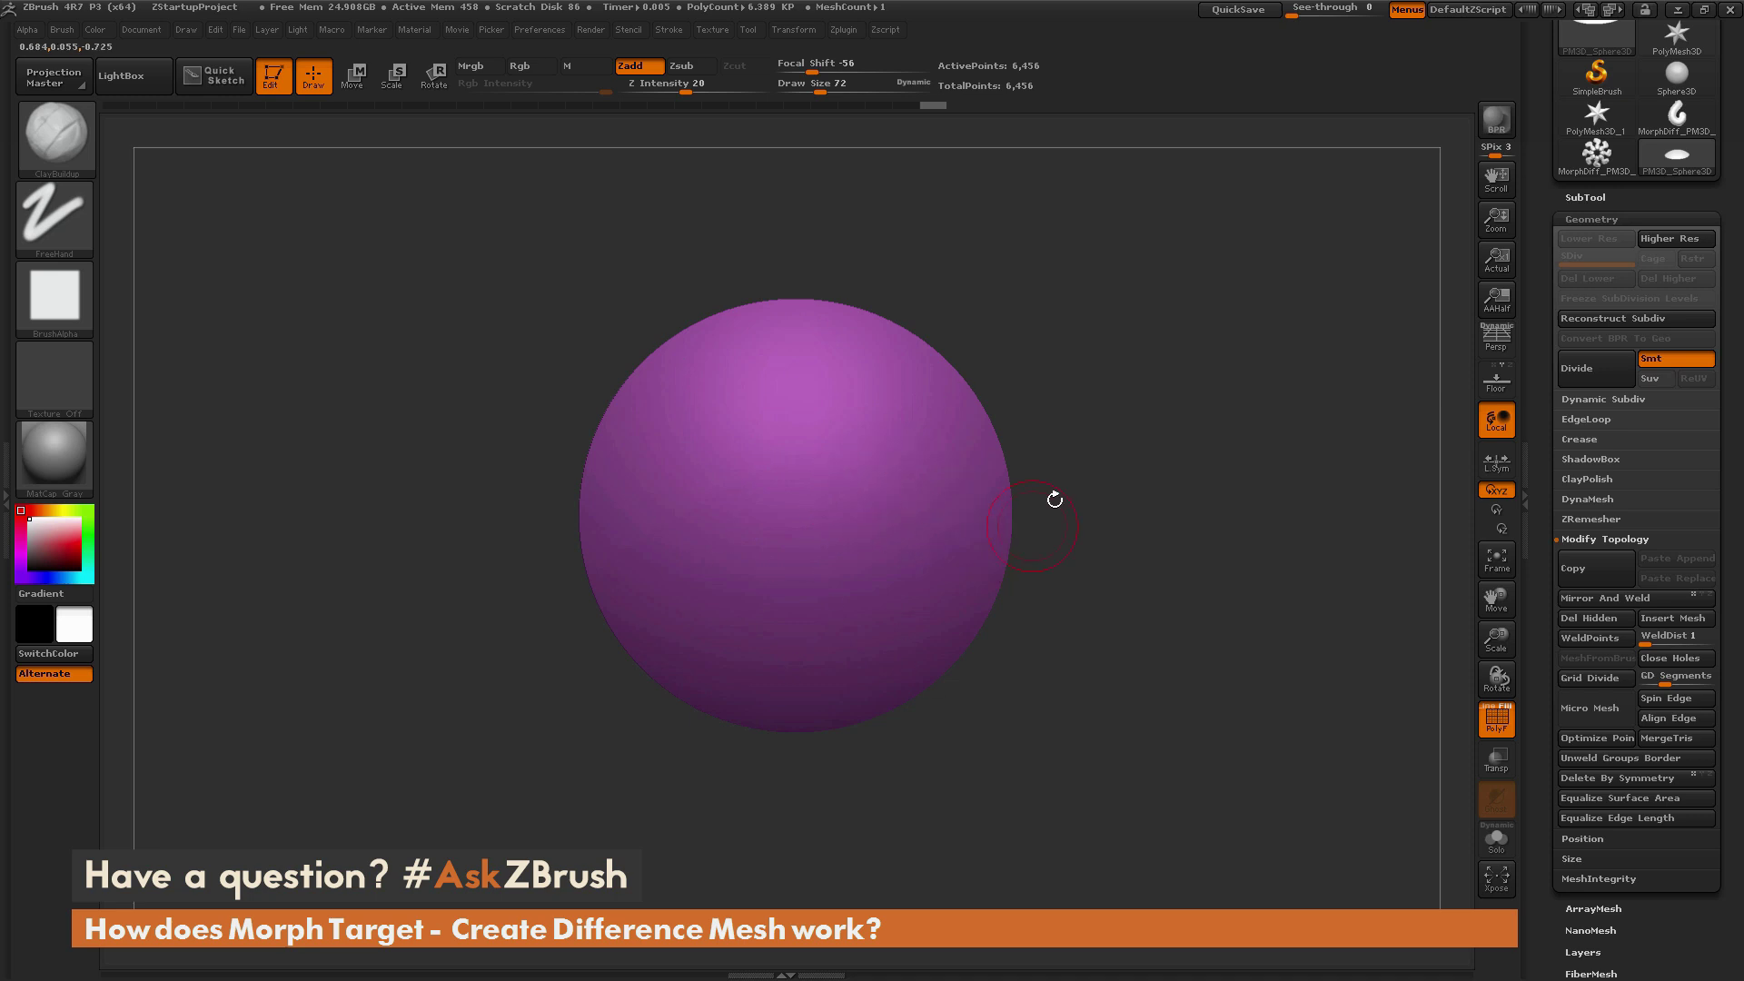
{"action": "key", "text": "space"}
{"action": "mouse_move", "coordinate": [846, 457]}
{"action": "left_mouse_down"}
{"action": "mouse_move", "coordinate": [931, 440]}
{"action": "mouse_move", "coordinate": [935, 423]}
{"action": "mouse_move", "coordinate": [914, 461]}
{"action": "mouse_move", "coordinate": [924, 400]}
{"action": "left_mouse_up"}
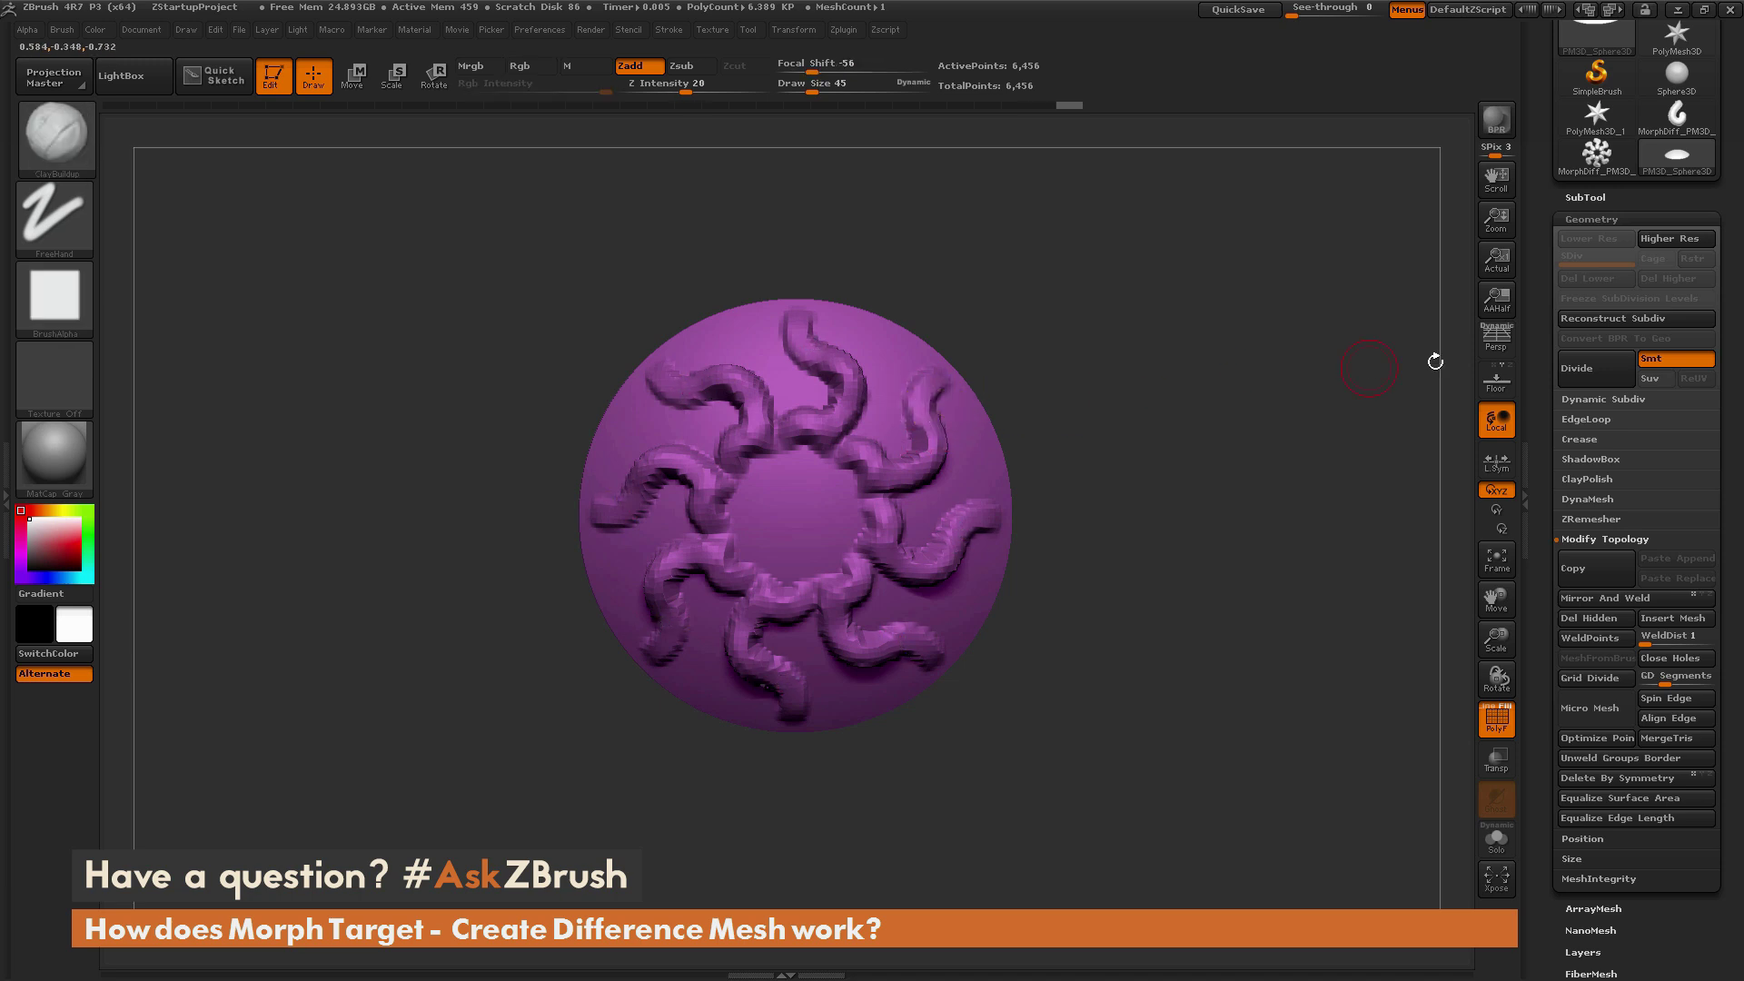
Subdivide the sculpted cap three times to subdivision level 4
{"action": "left_click", "coordinate": [1591, 371]}
{"action": "left_click", "coordinate": [1589, 367]}
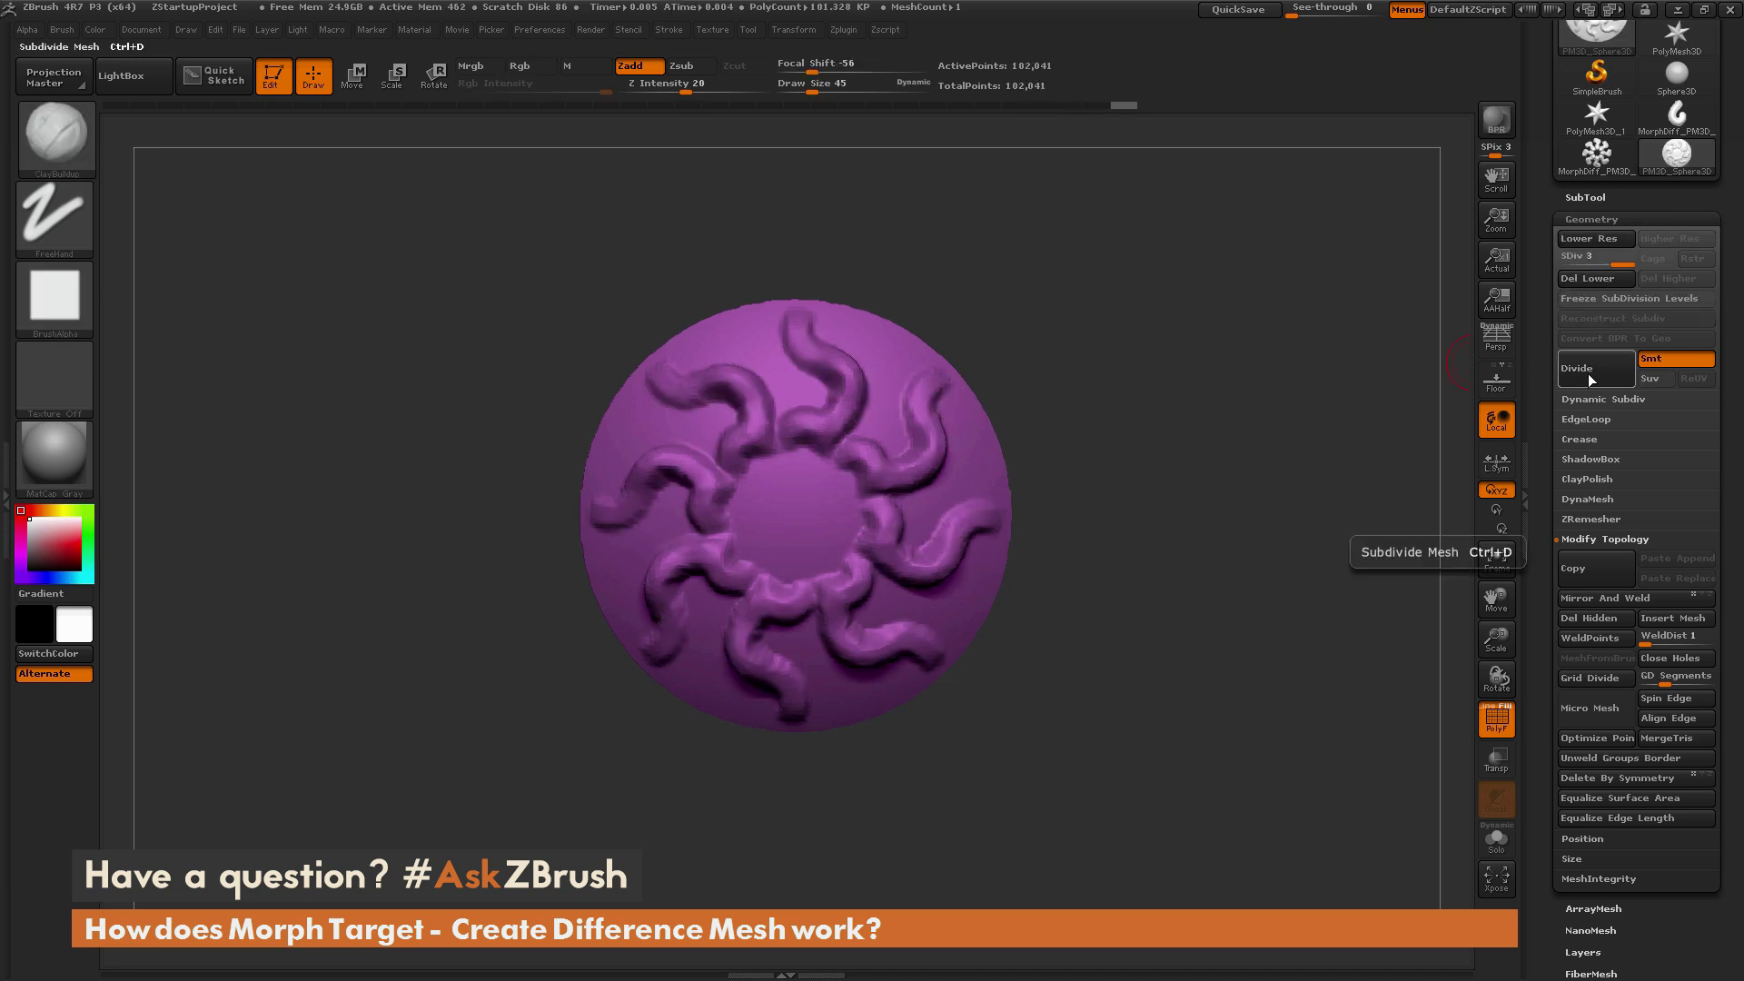
{"action": "left_click", "coordinate": [1587, 371]}
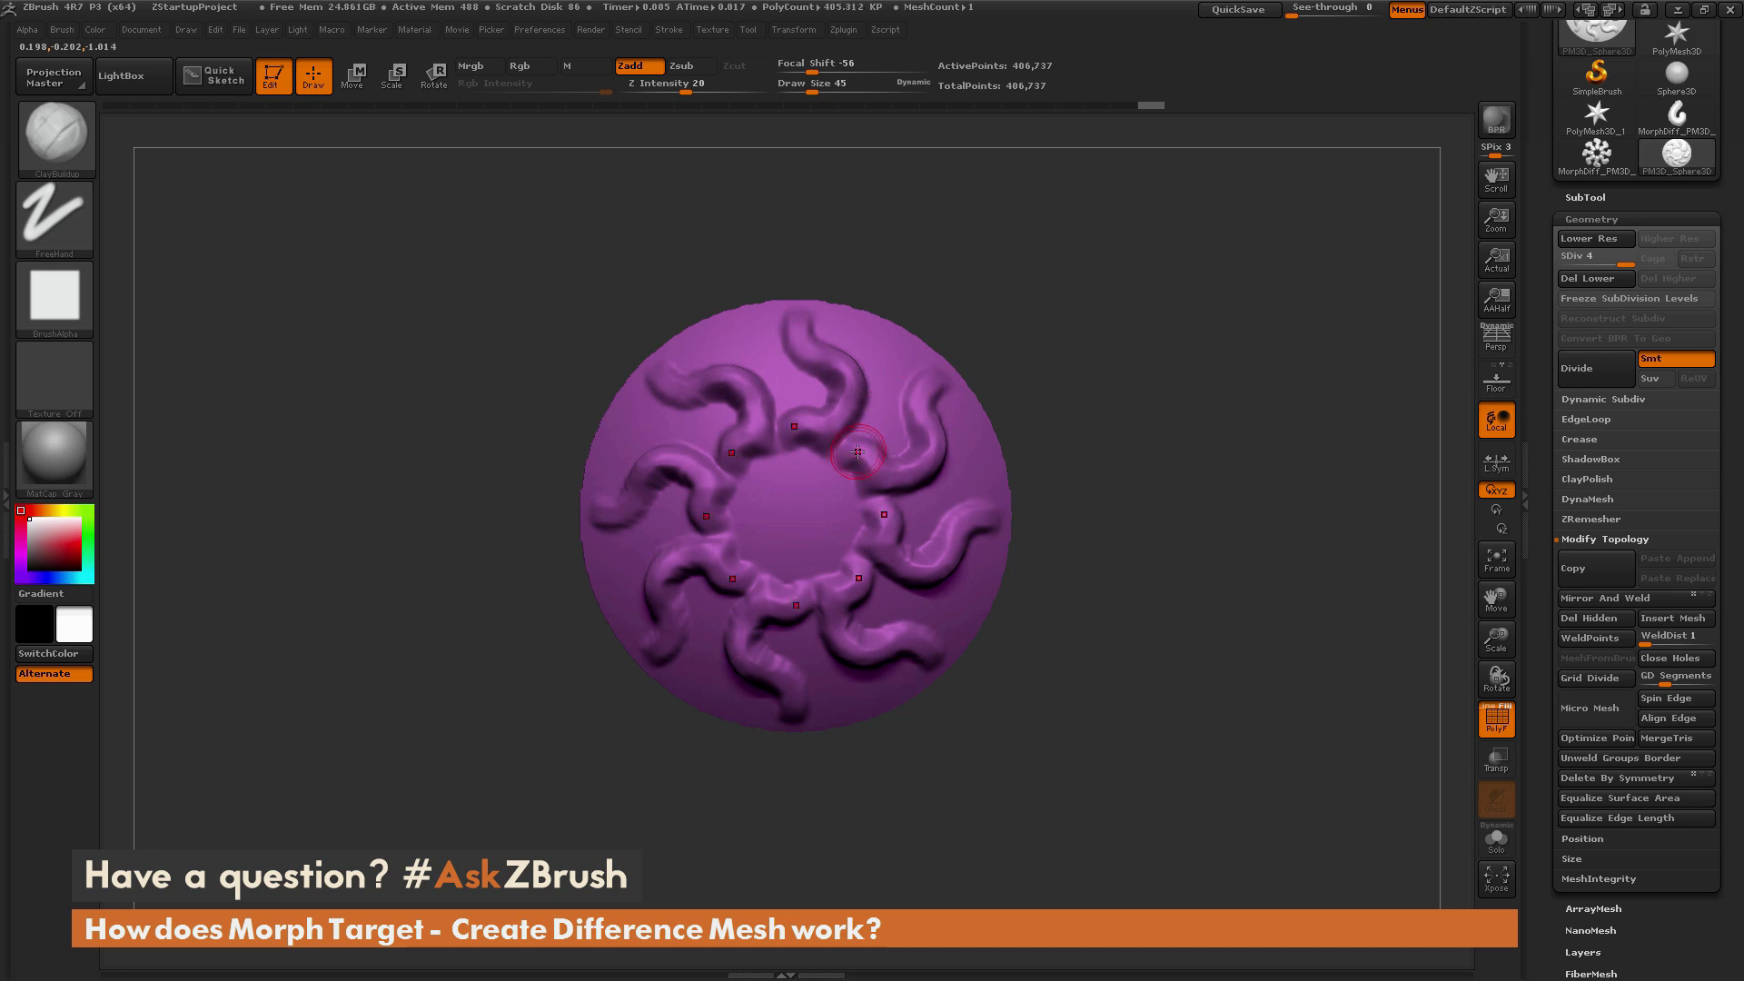
Curl the arms' inner ends inward, add hooked loops at their outer ends, and smooth the strokes
{"action": "left_click_drag", "start_coordinate": [868, 450], "coordinate": [853, 508]}
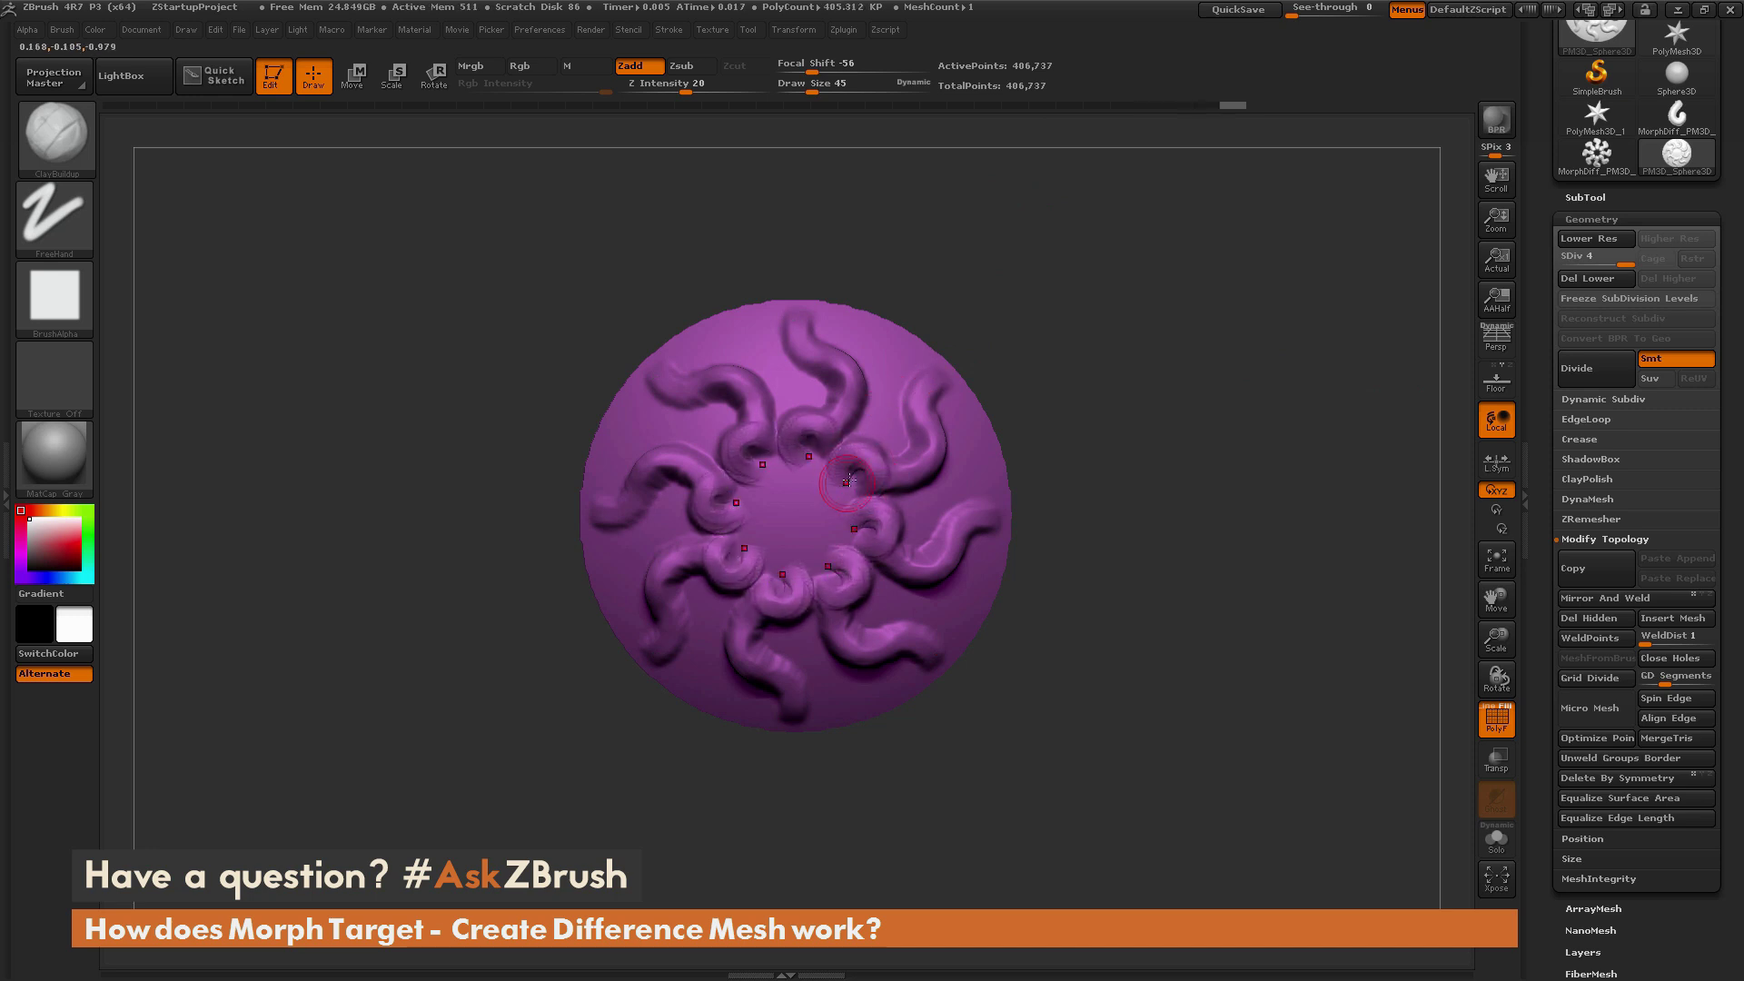
{"action": "mouse_move", "coordinate": [1078, 324]}
{"action": "left_mouse_down"}
{"action": "mouse_move", "coordinate": [911, 472]}
{"action": "mouse_move", "coordinate": [974, 385]}
{"action": "mouse_move", "coordinate": [944, 409]}
{"action": "left_mouse_up"}
{"action": "key", "text": "shift"}
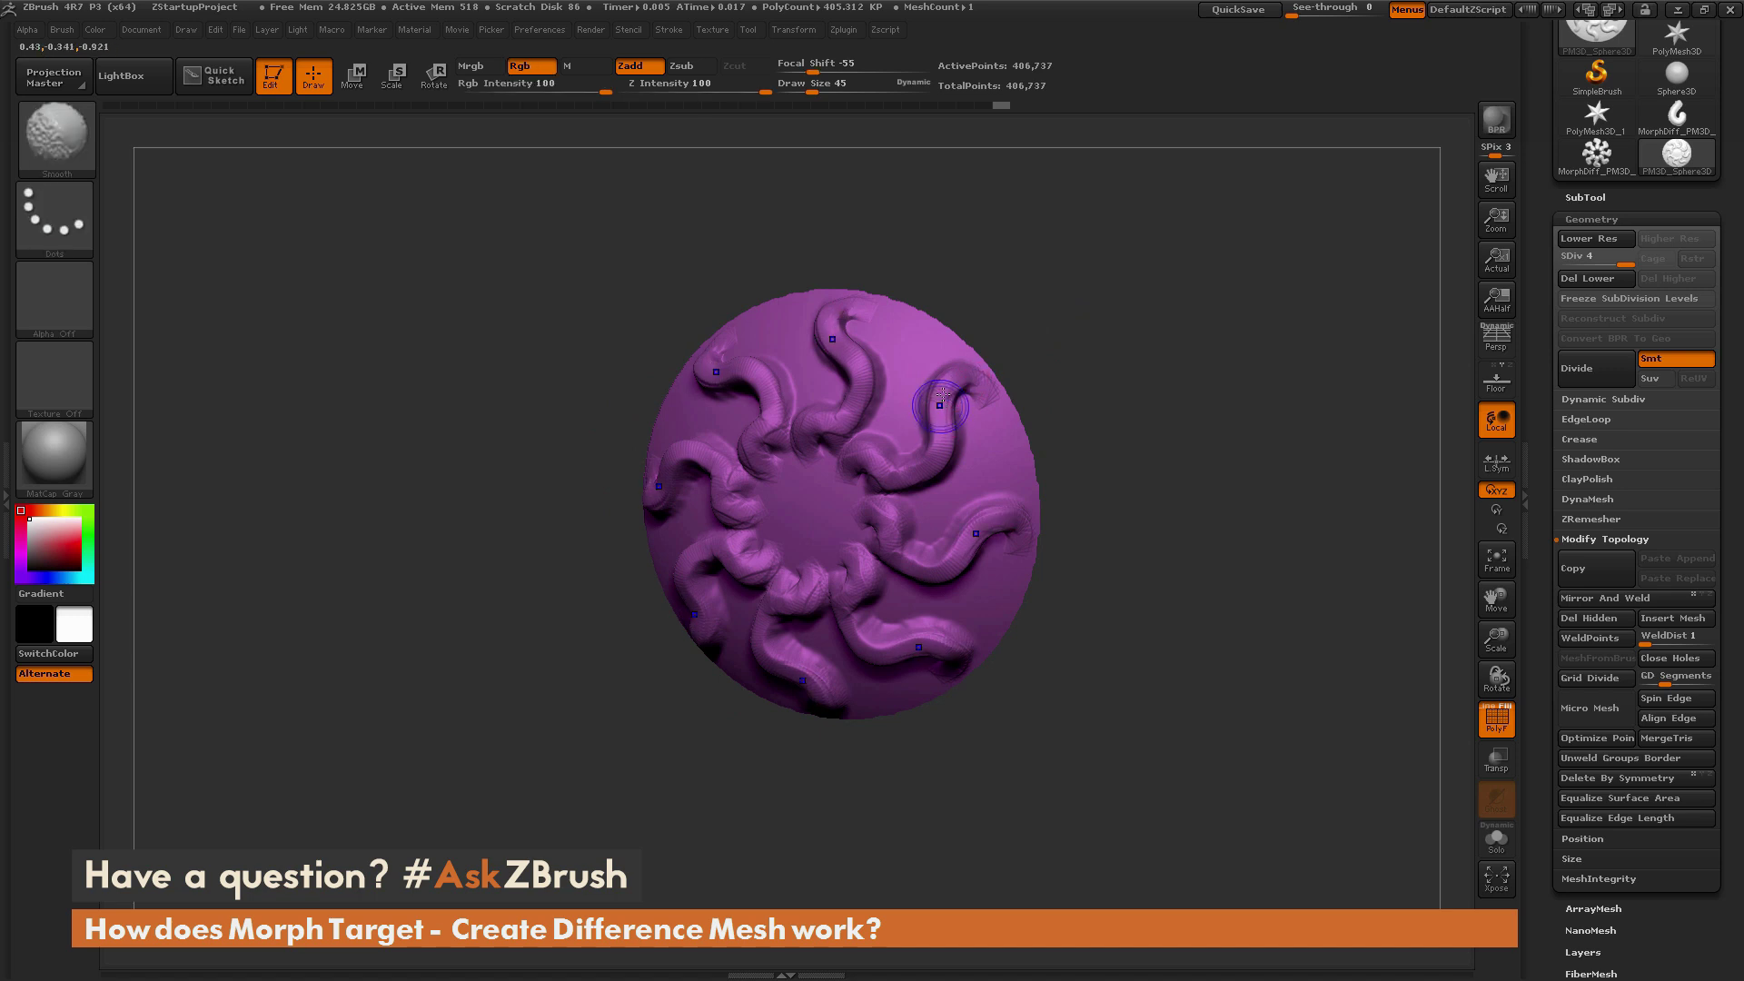
{"action": "mouse_move", "coordinate": [856, 473]}
{"action": "left_mouse_down", "text": "shift"}
{"action": "mouse_move", "coordinate": [834, 475]}
{"action": "mouse_move", "coordinate": [845, 487]}
{"action": "mouse_move", "coordinate": [913, 436]}
{"action": "mouse_move", "coordinate": [976, 431]}
{"action": "mouse_move", "coordinate": [1013, 458]}
{"action": "mouse_move", "coordinate": [997, 473]}
{"action": "left_mouse_up", "text": "shift"}
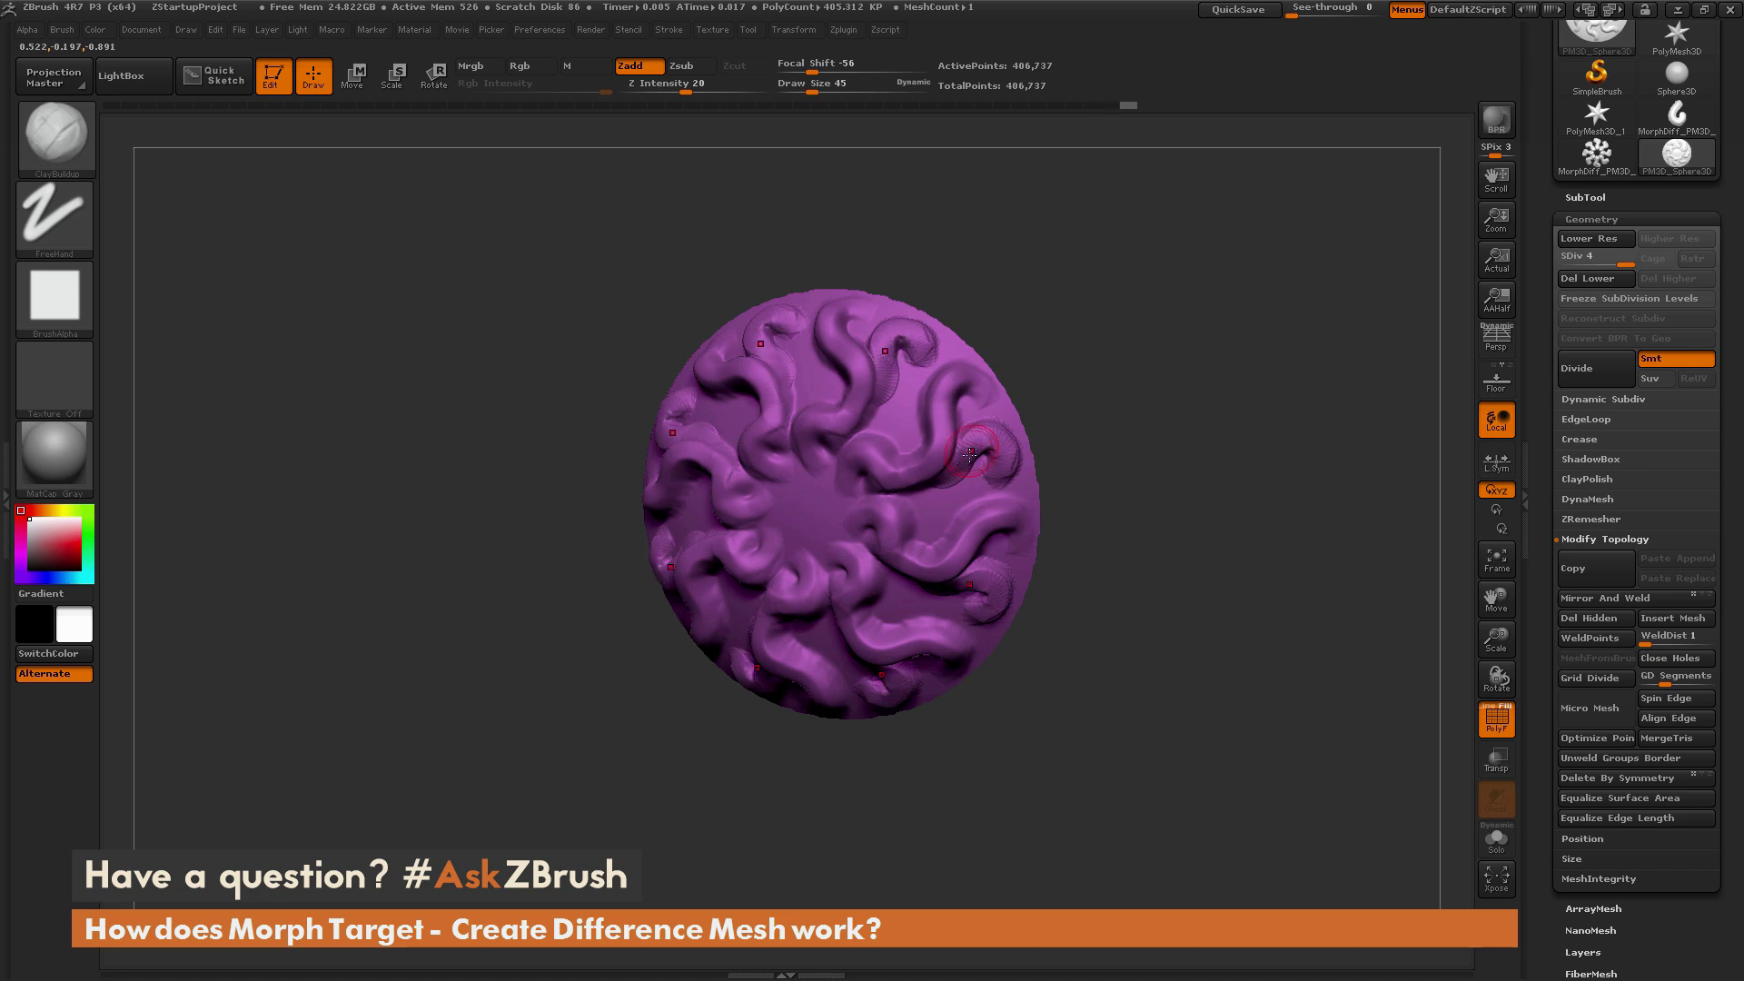
{"action": "key", "text": "shift"}
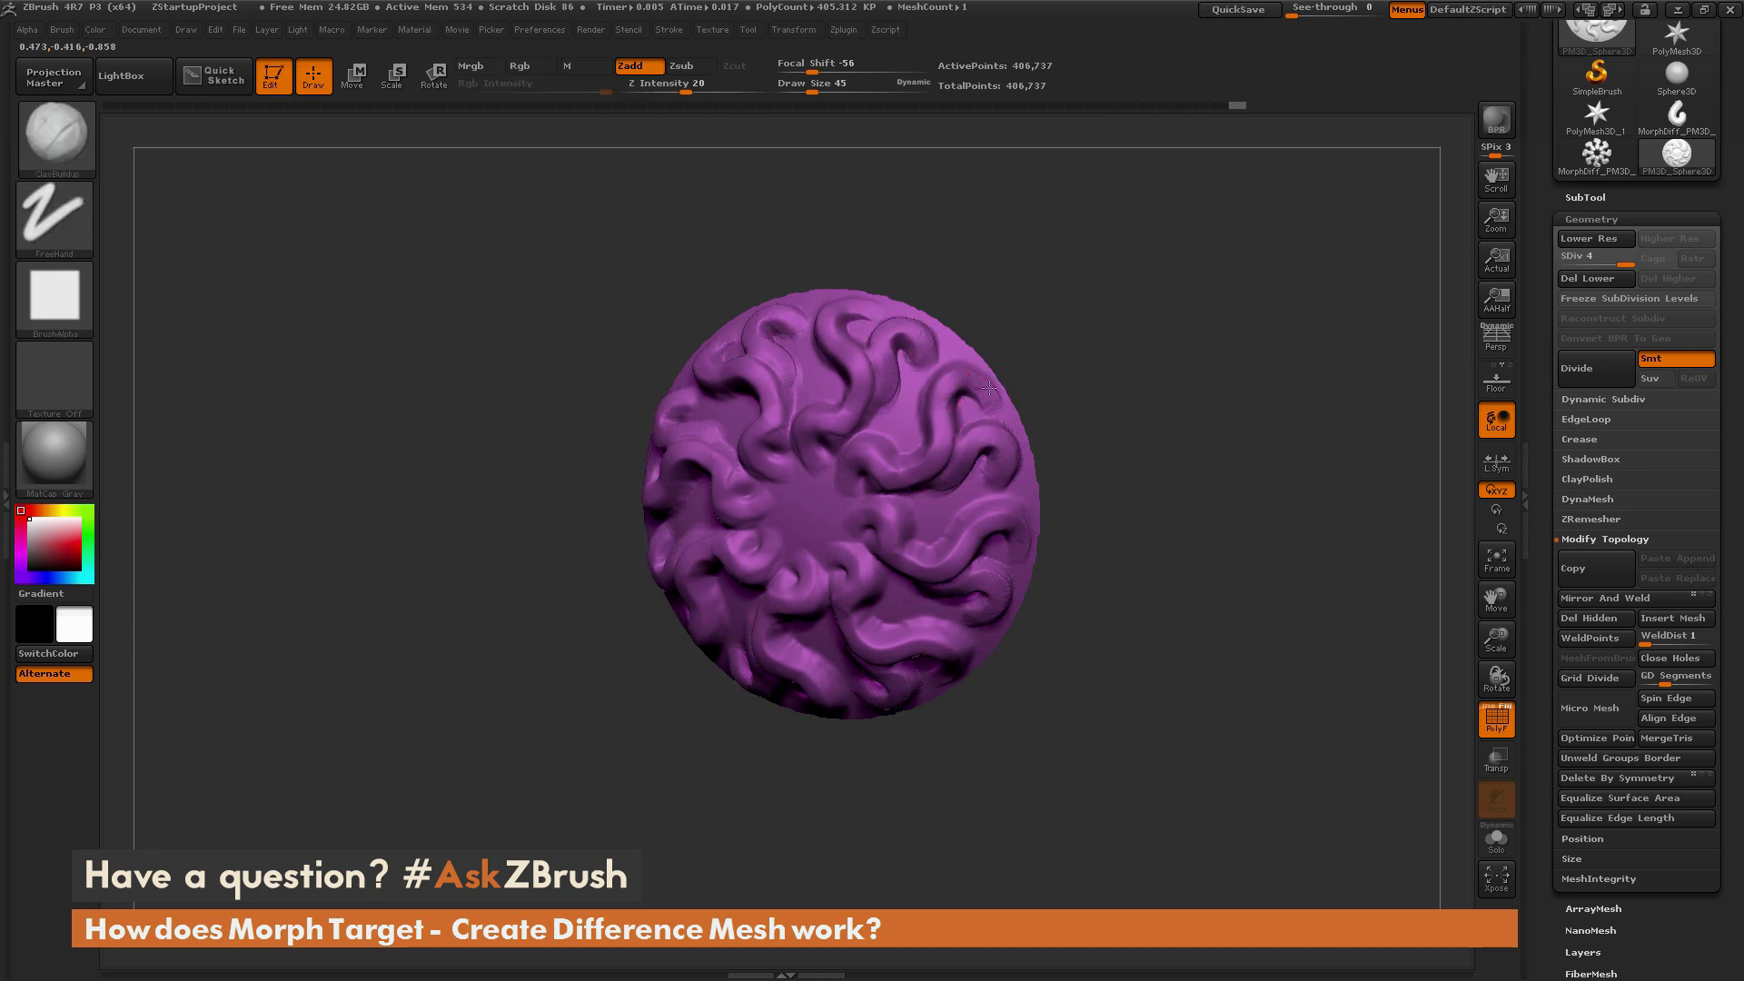
{"action": "key", "text": "shift"}
Smooth the cap's center and build up a round knob with a small dimple there
{"action": "left_click_drag", "start_coordinate": [1052, 312], "coordinate": [1022, 327]}
{"action": "key", "text": "shift"}
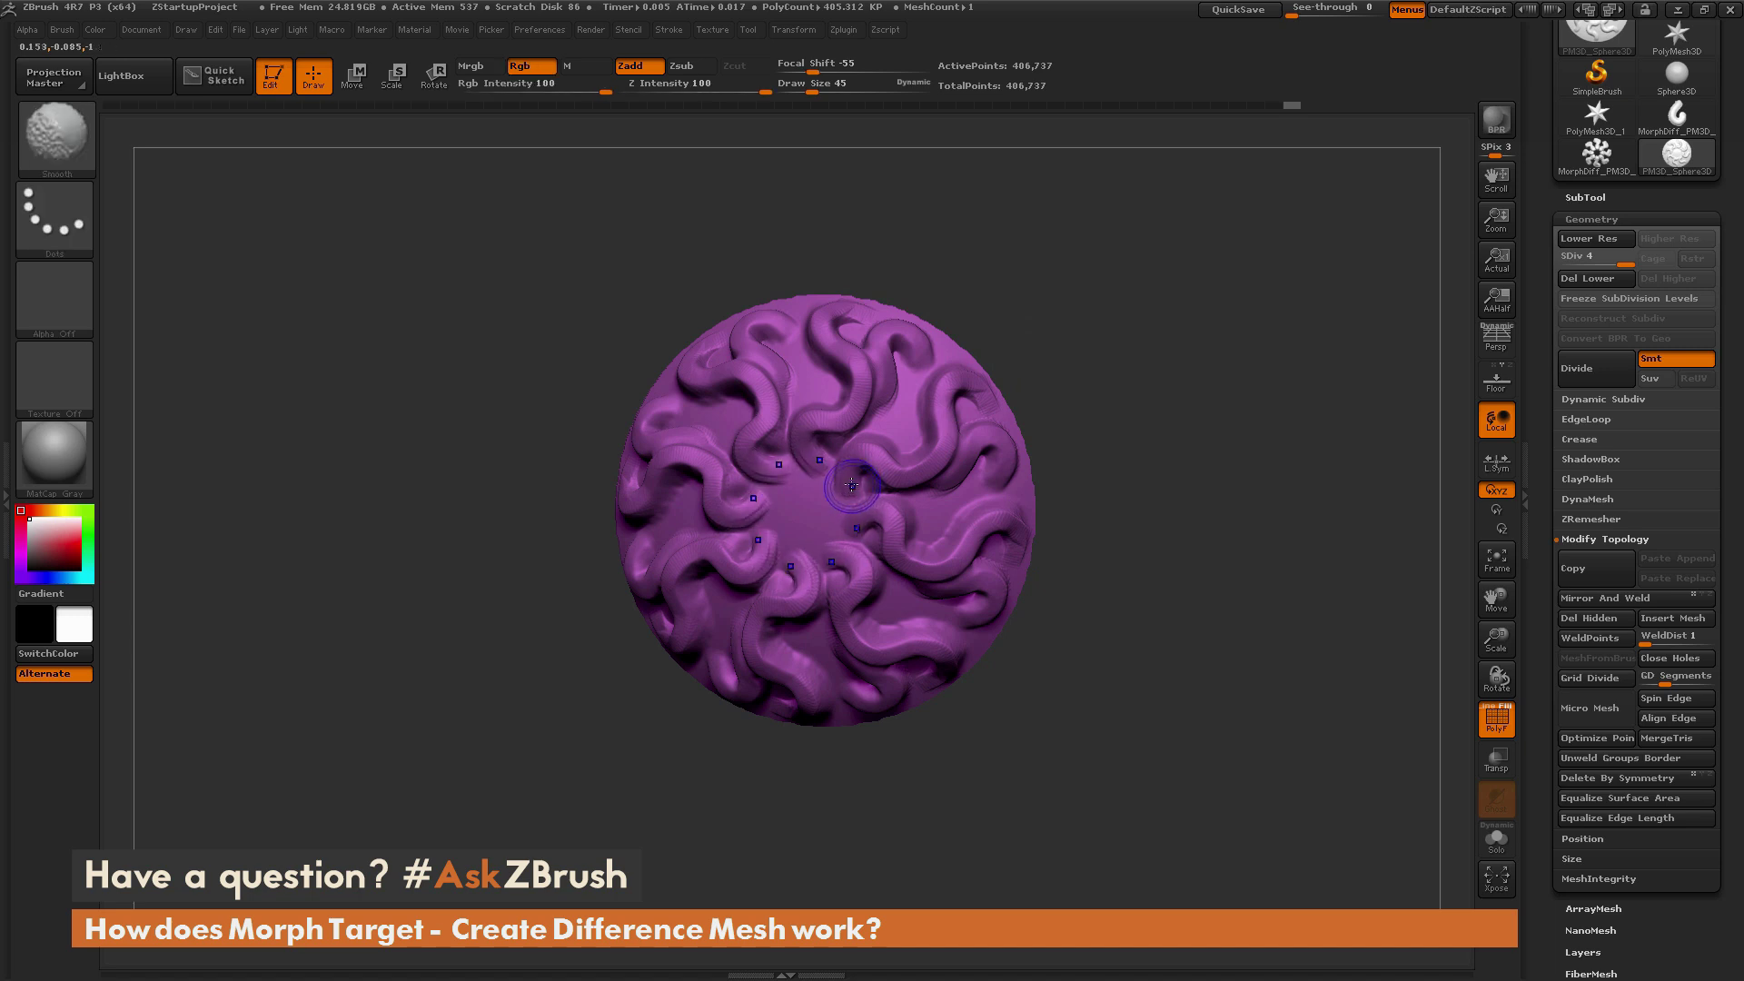
{"action": "left_click_drag", "start_coordinate": [804, 498], "coordinate": [801, 509]}
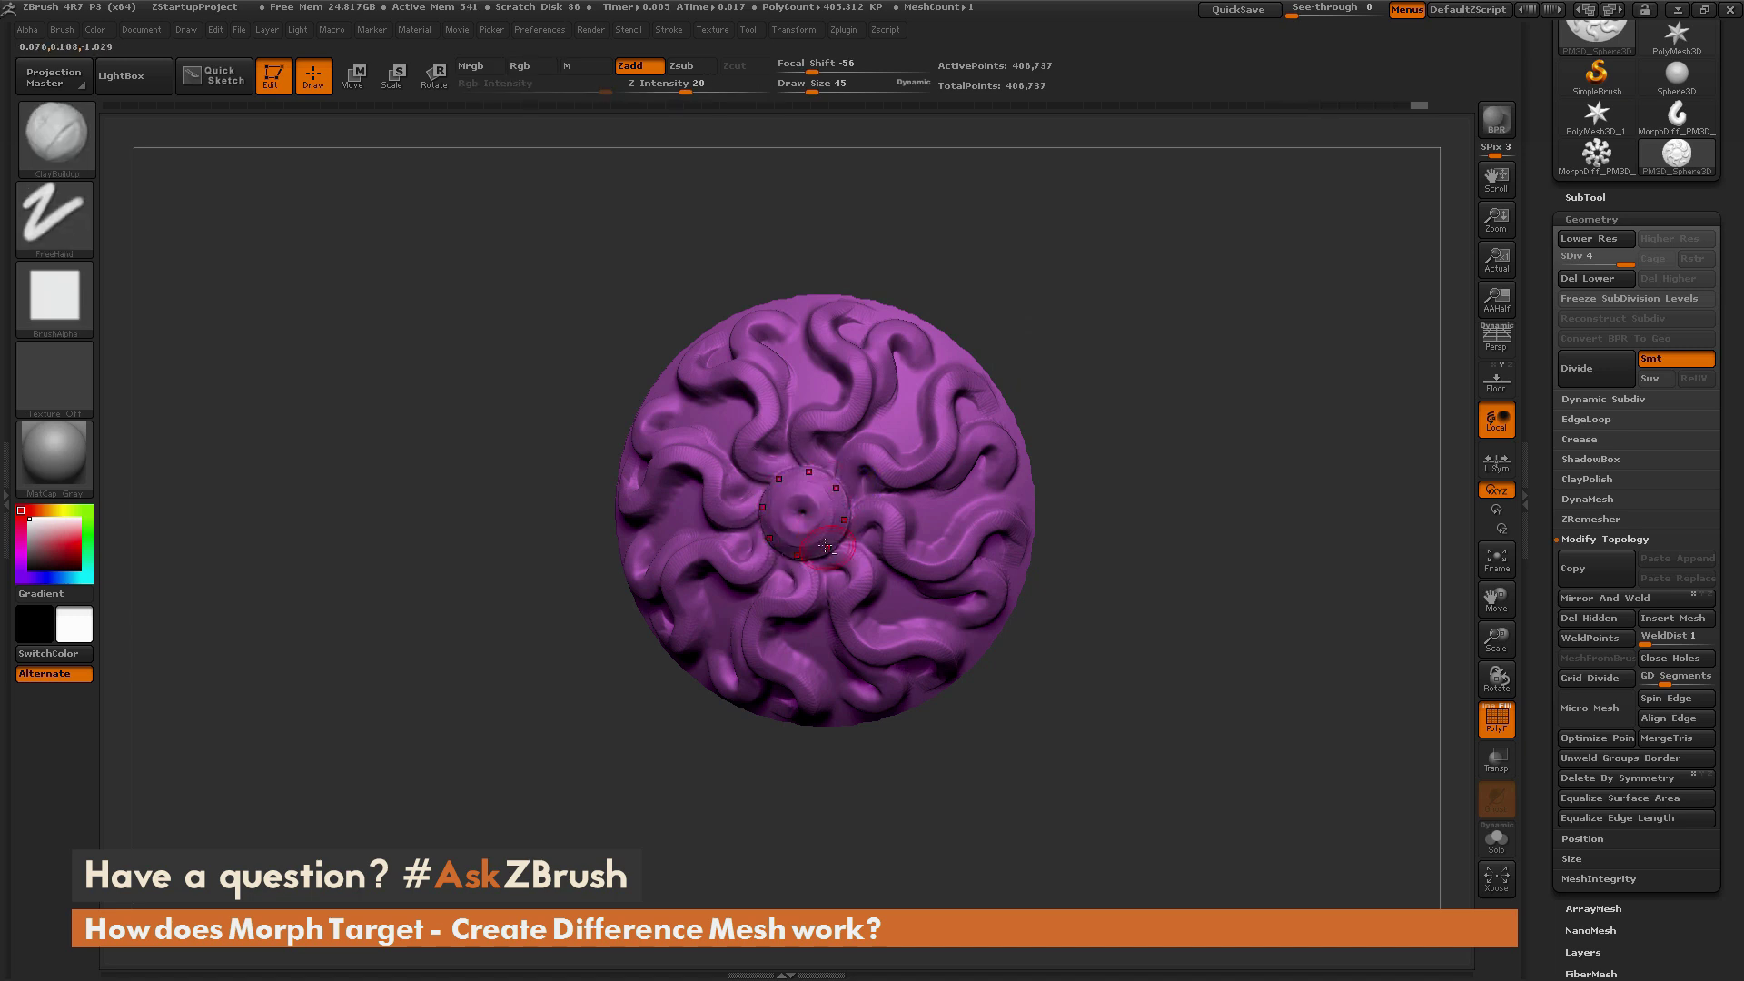
{"action": "left_click_drag", "start_coordinate": [1116, 265], "coordinate": [1148, 370]}
{"action": "left_click_drag", "start_coordinate": [1044, 401], "coordinate": [953, 420]}
{"action": "left_click_drag", "start_coordinate": [818, 517], "coordinate": [828, 540], "text": "shift"}
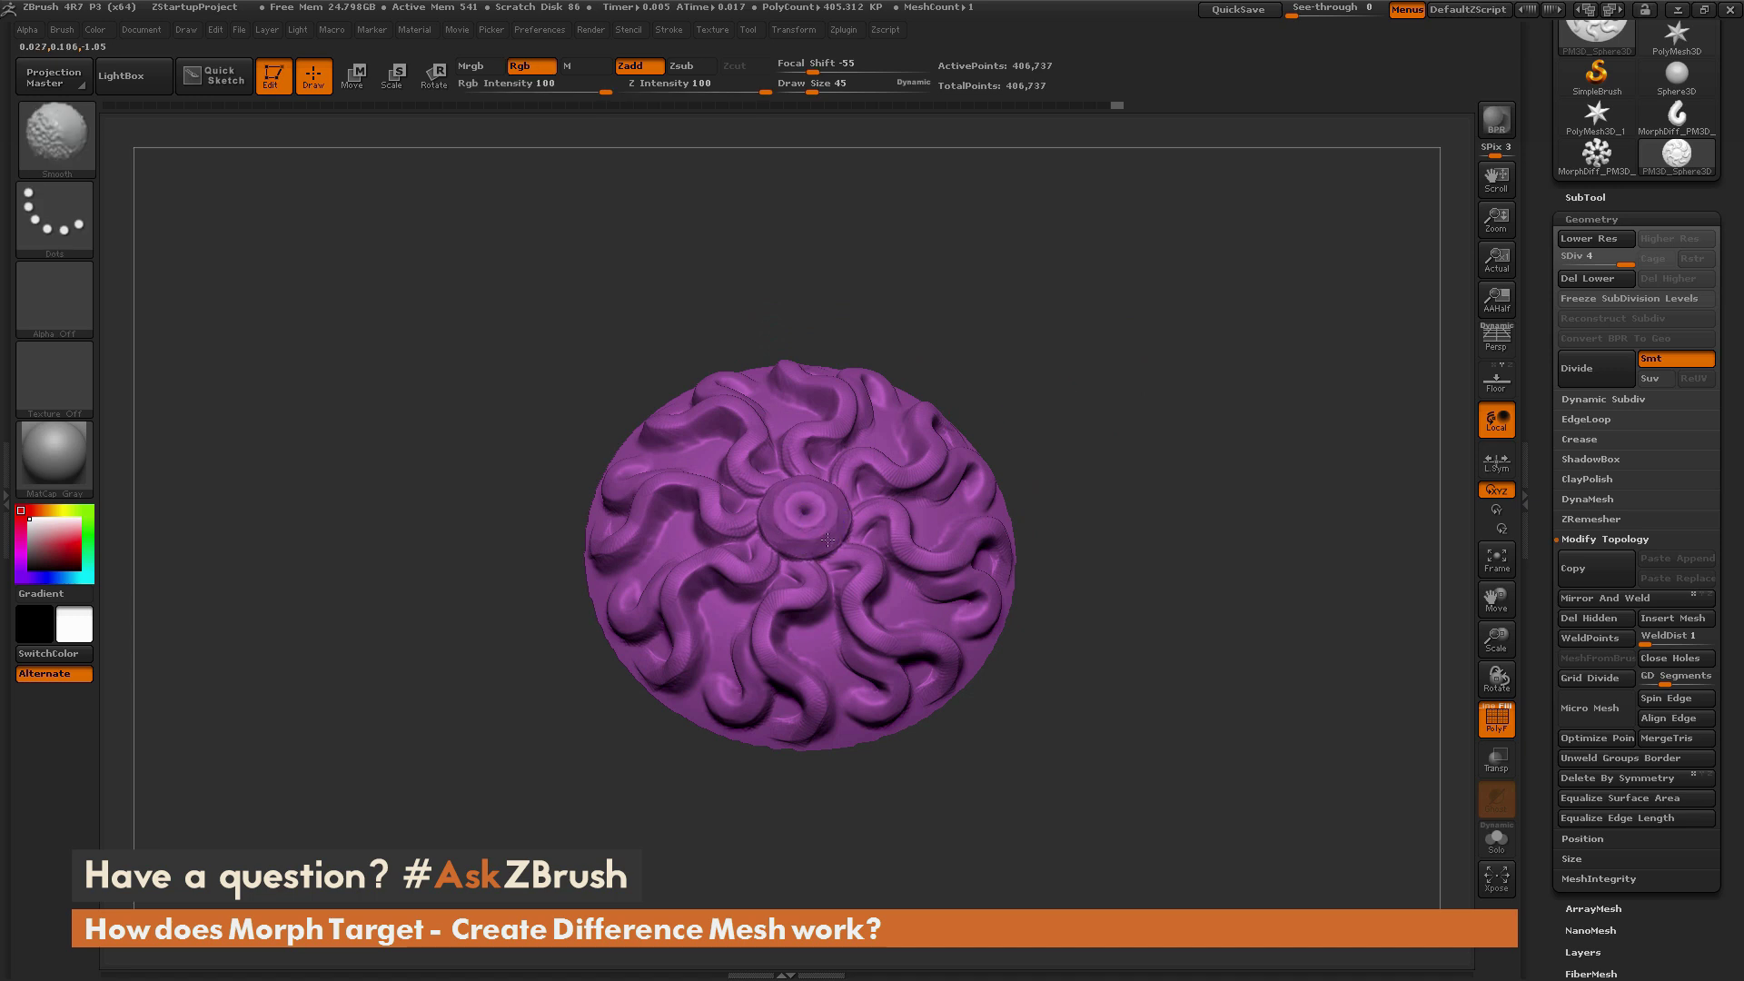
Build up and smooth the central knob and the adjoining inner arm ends with radial strokes
{"action": "mouse_move", "coordinate": [1117, 426]}
{"action": "left_mouse_down"}
{"action": "mouse_move", "coordinate": [1164, 363]}
{"action": "mouse_move", "coordinate": [1175, 425]}
{"action": "mouse_move", "coordinate": [1148, 436]}
{"action": "left_mouse_up"}
{"action": "key", "text": "shift"}
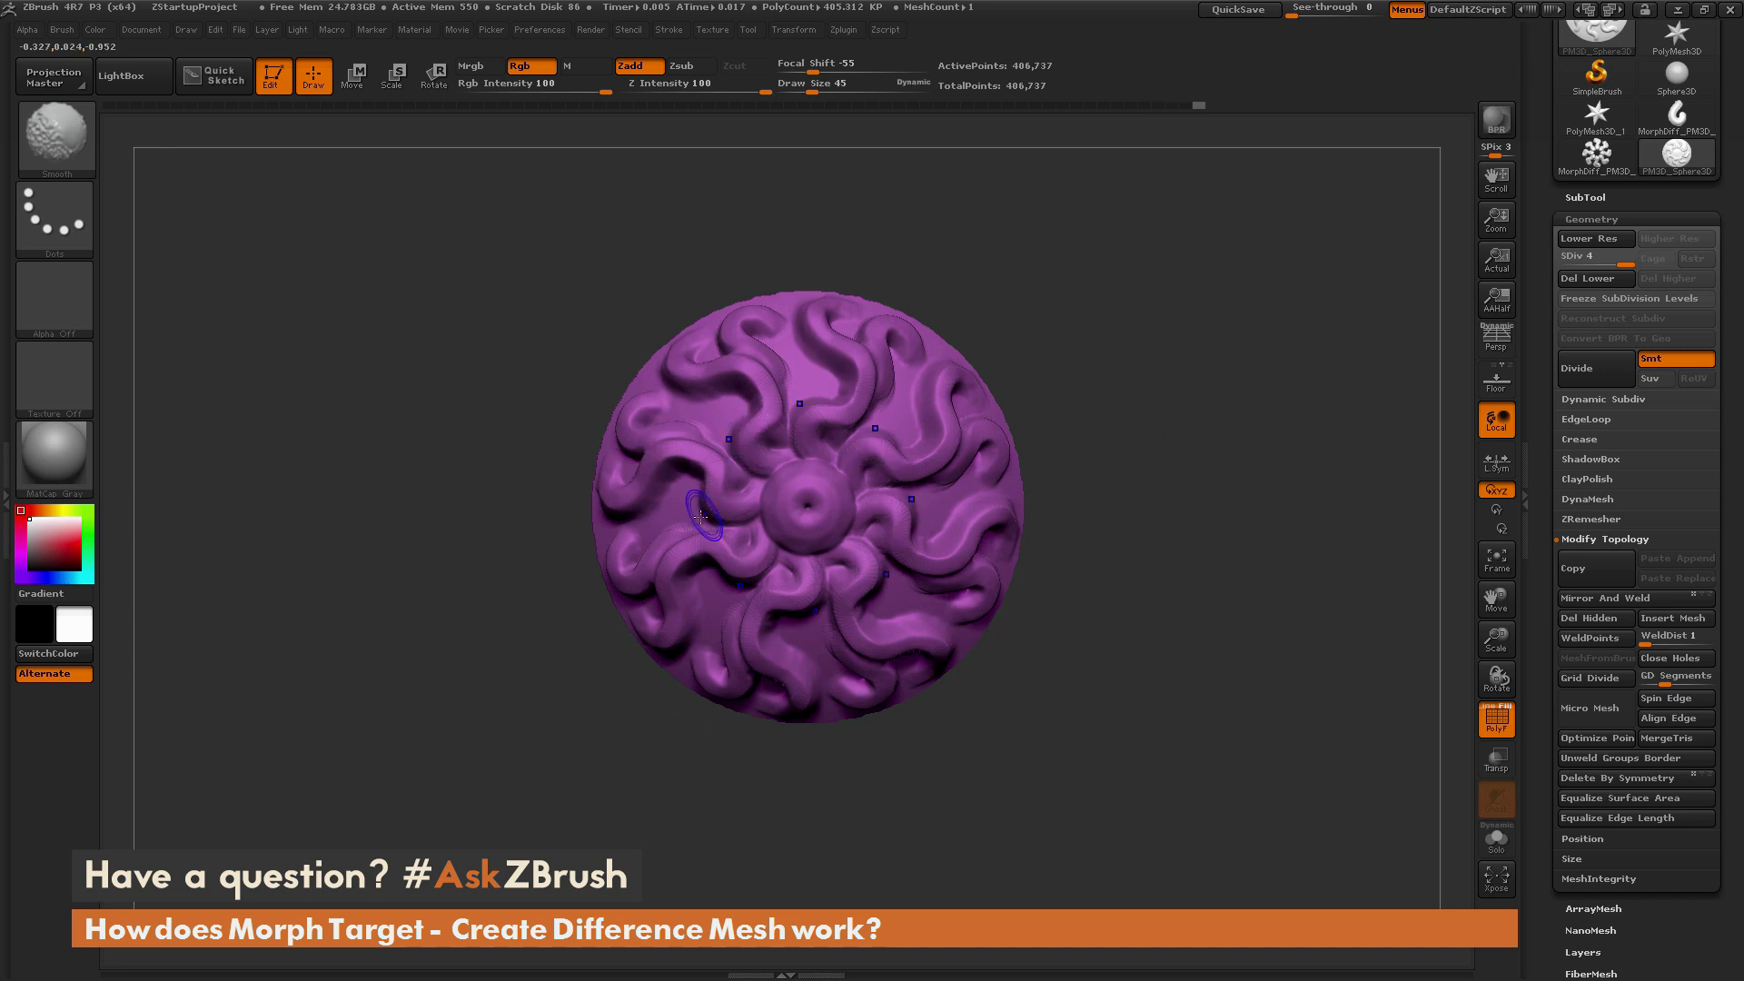
{"action": "left_click_drag", "start_coordinate": [1130, 409], "coordinate": [1091, 485]}
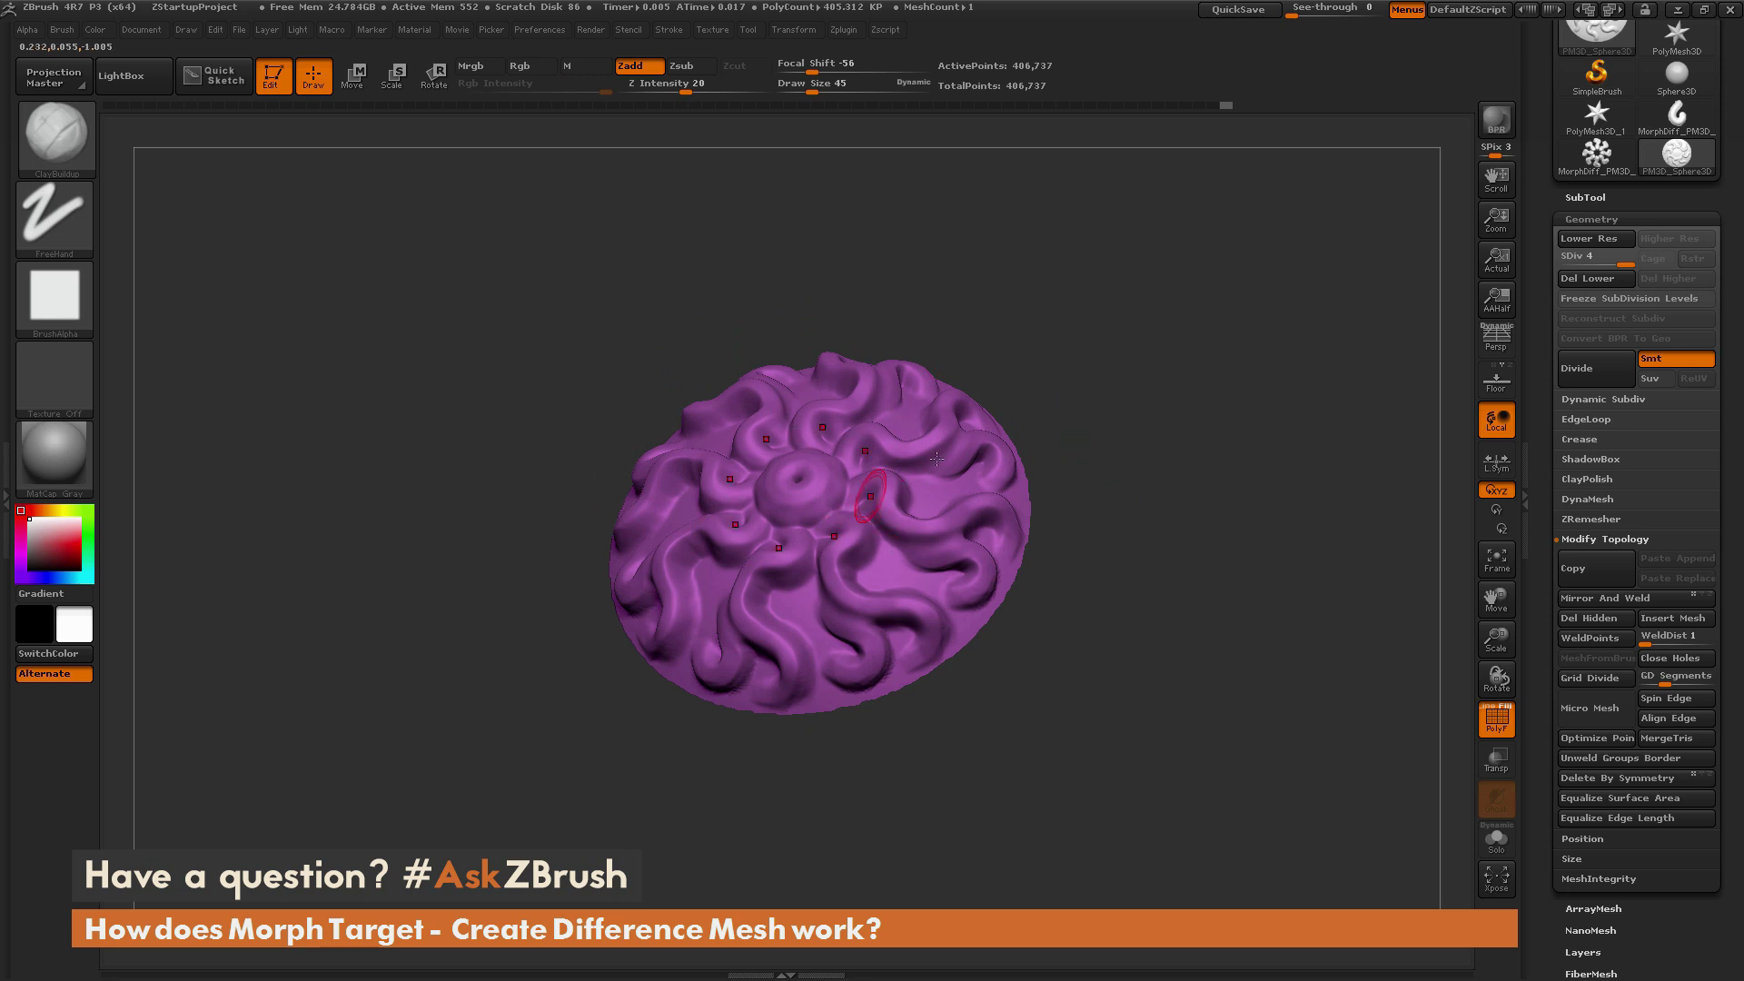
{"action": "key", "text": "shift"}
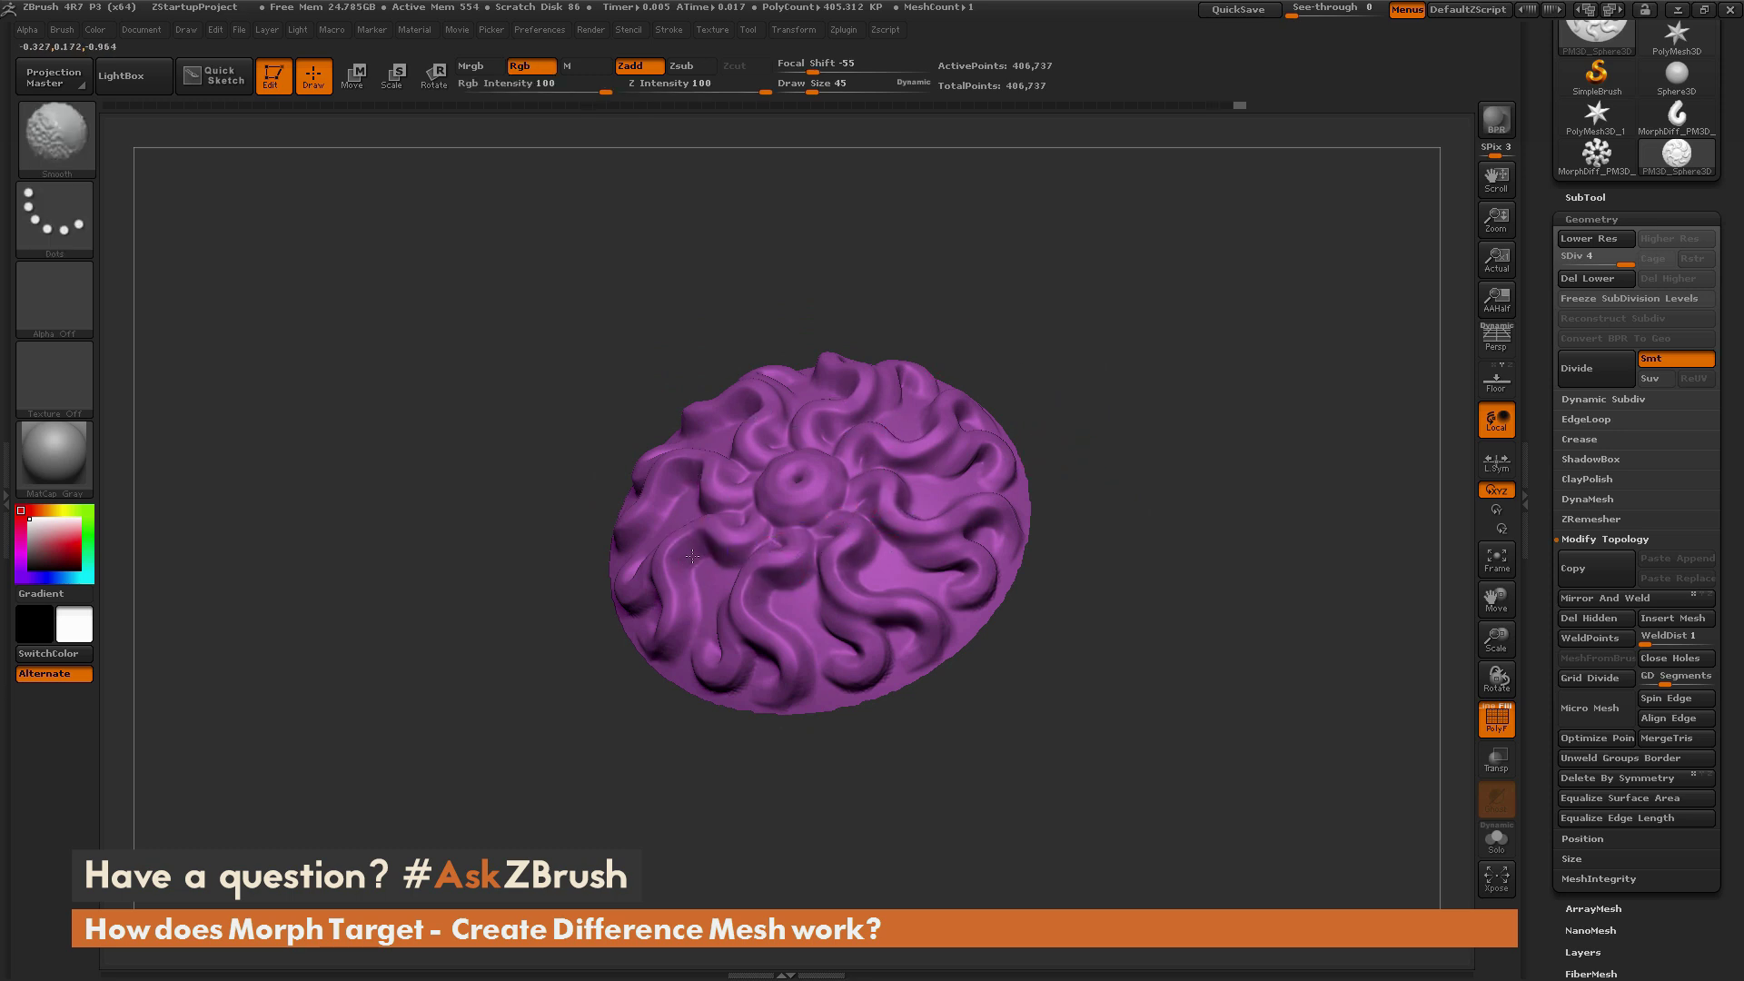
View the cap from the side, store its morph target, and enlarge it slightly with the Size deformation
{"action": "mouse_move", "coordinate": [1146, 454]}
{"action": "left_mouse_down"}
{"action": "mouse_move", "coordinate": [1171, 312]}
{"action": "mouse_move", "coordinate": [1081, 486]}
{"action": "left_mouse_up"}
{"action": "left_click_drag", "start_coordinate": [1220, 456], "coordinate": [1185, 454], "text": "alt"}
{"action": "left_click_drag", "start_coordinate": [1541, 472], "coordinate": [1587, 270]}
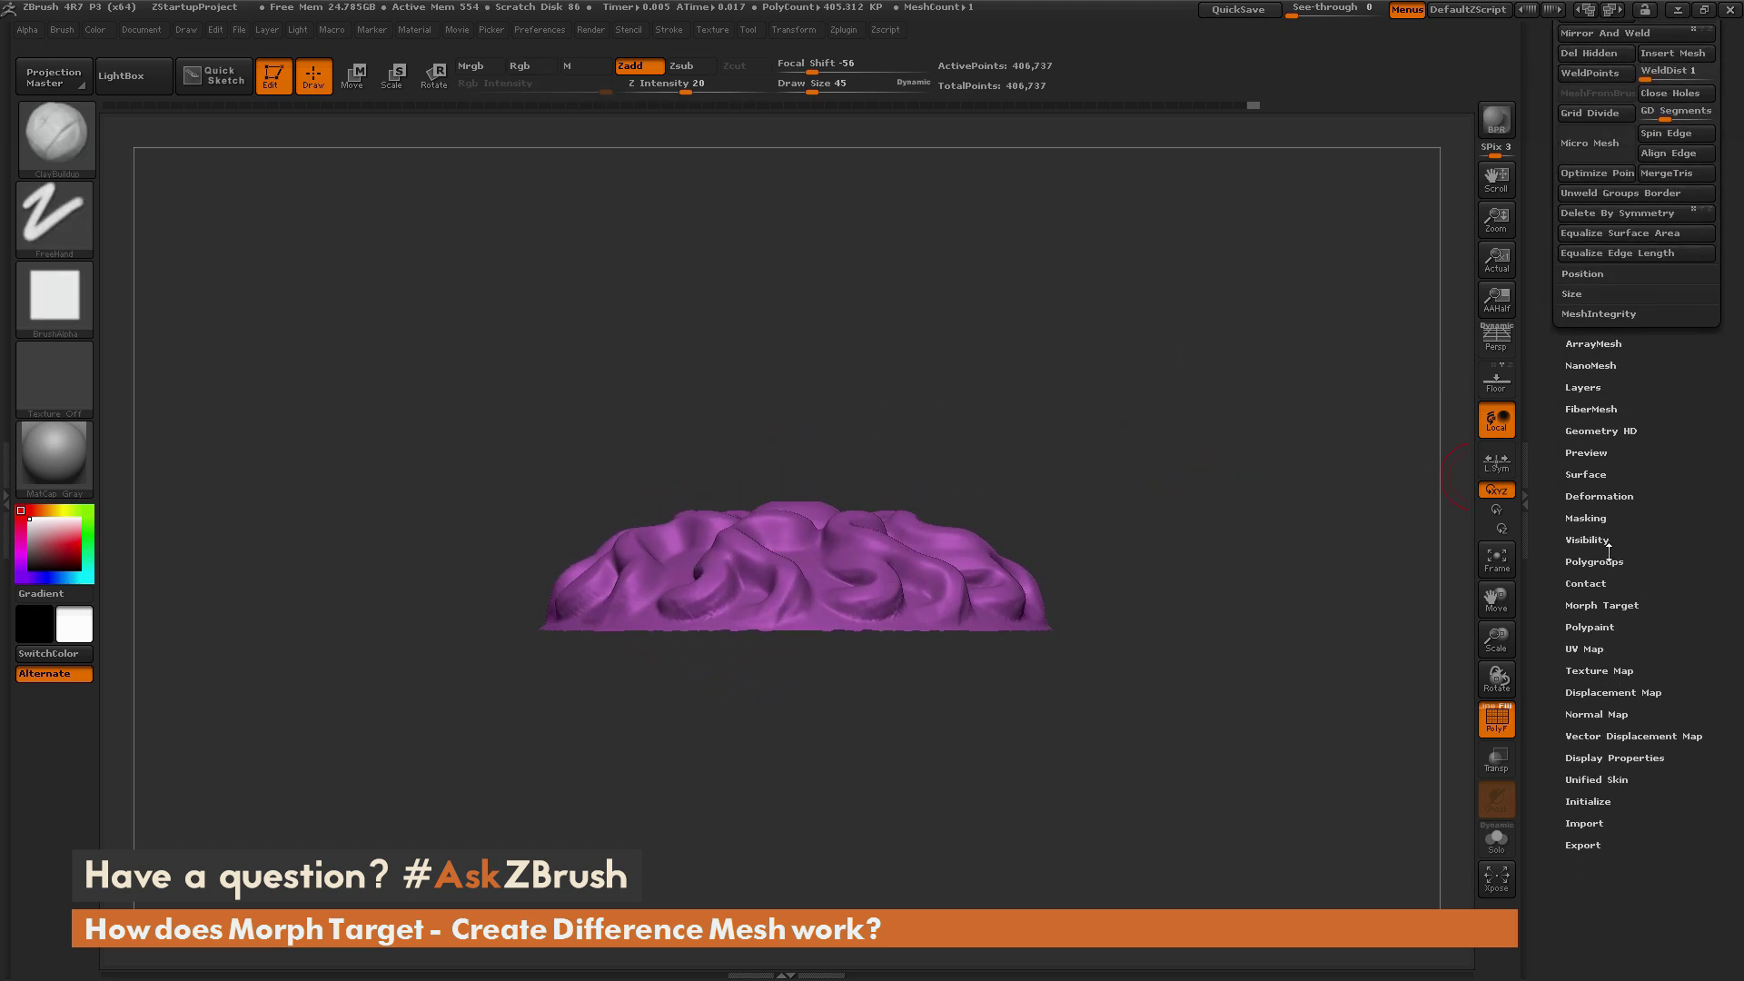
{"action": "left_click", "coordinate": [1602, 605]}
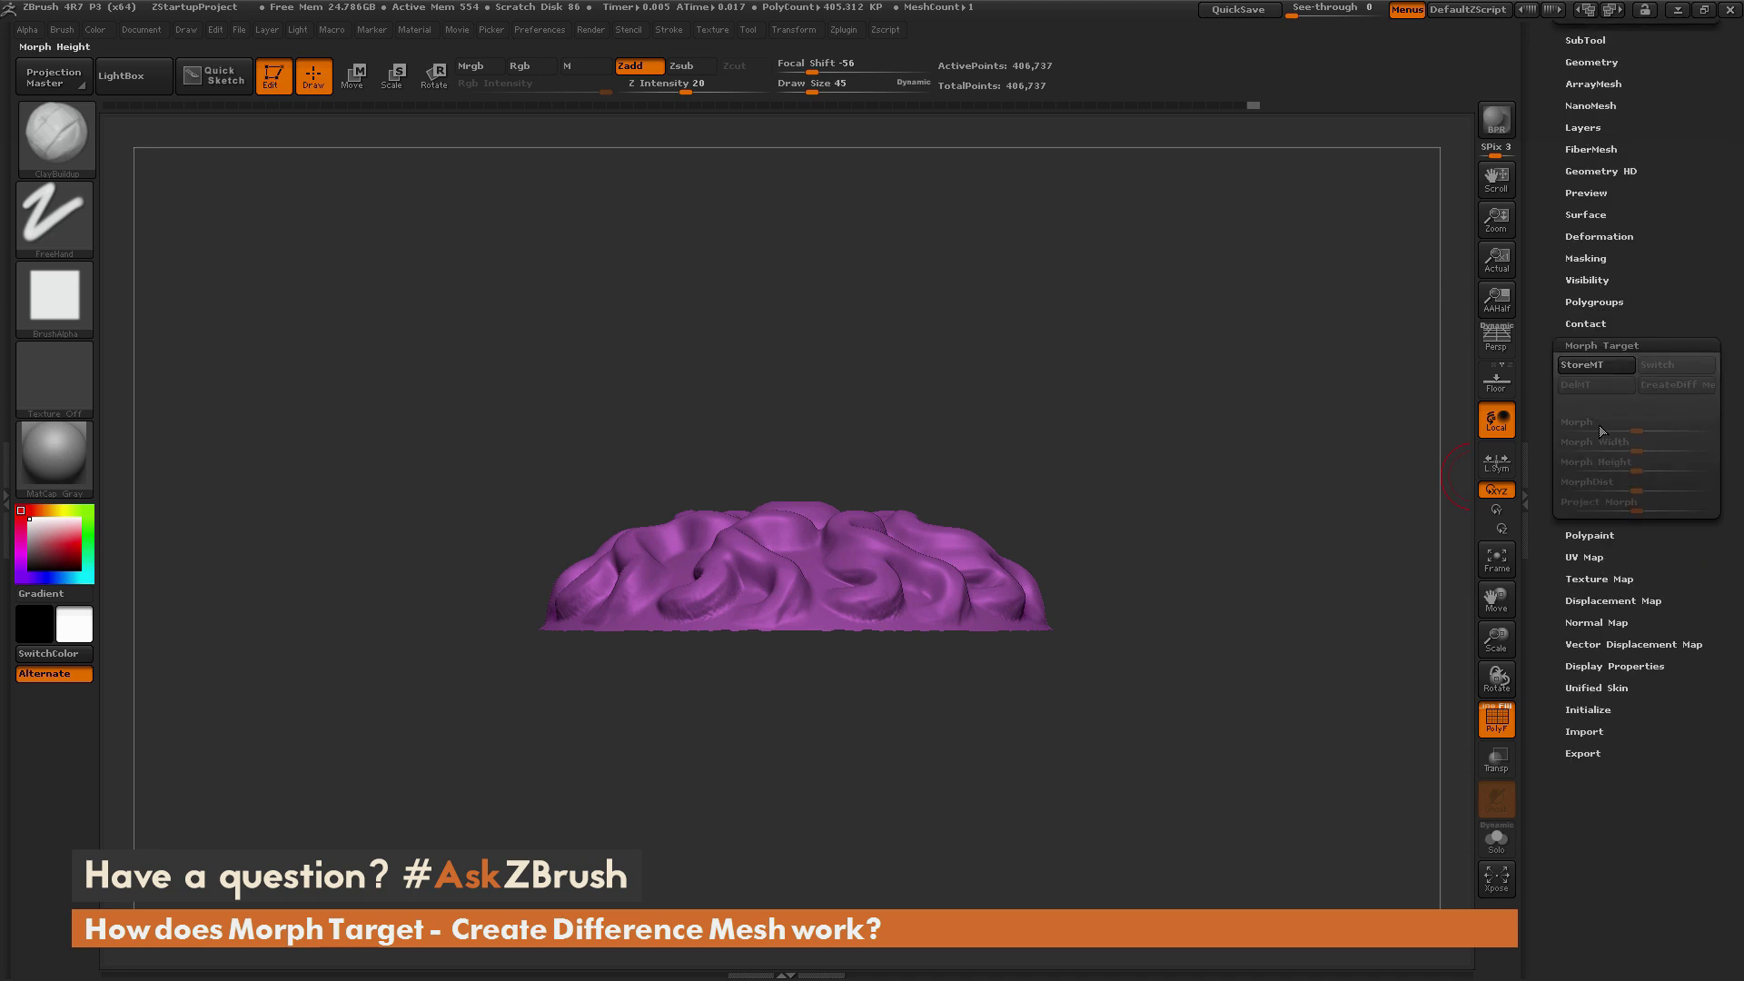
{"action": "left_click", "coordinate": [1630, 235]}
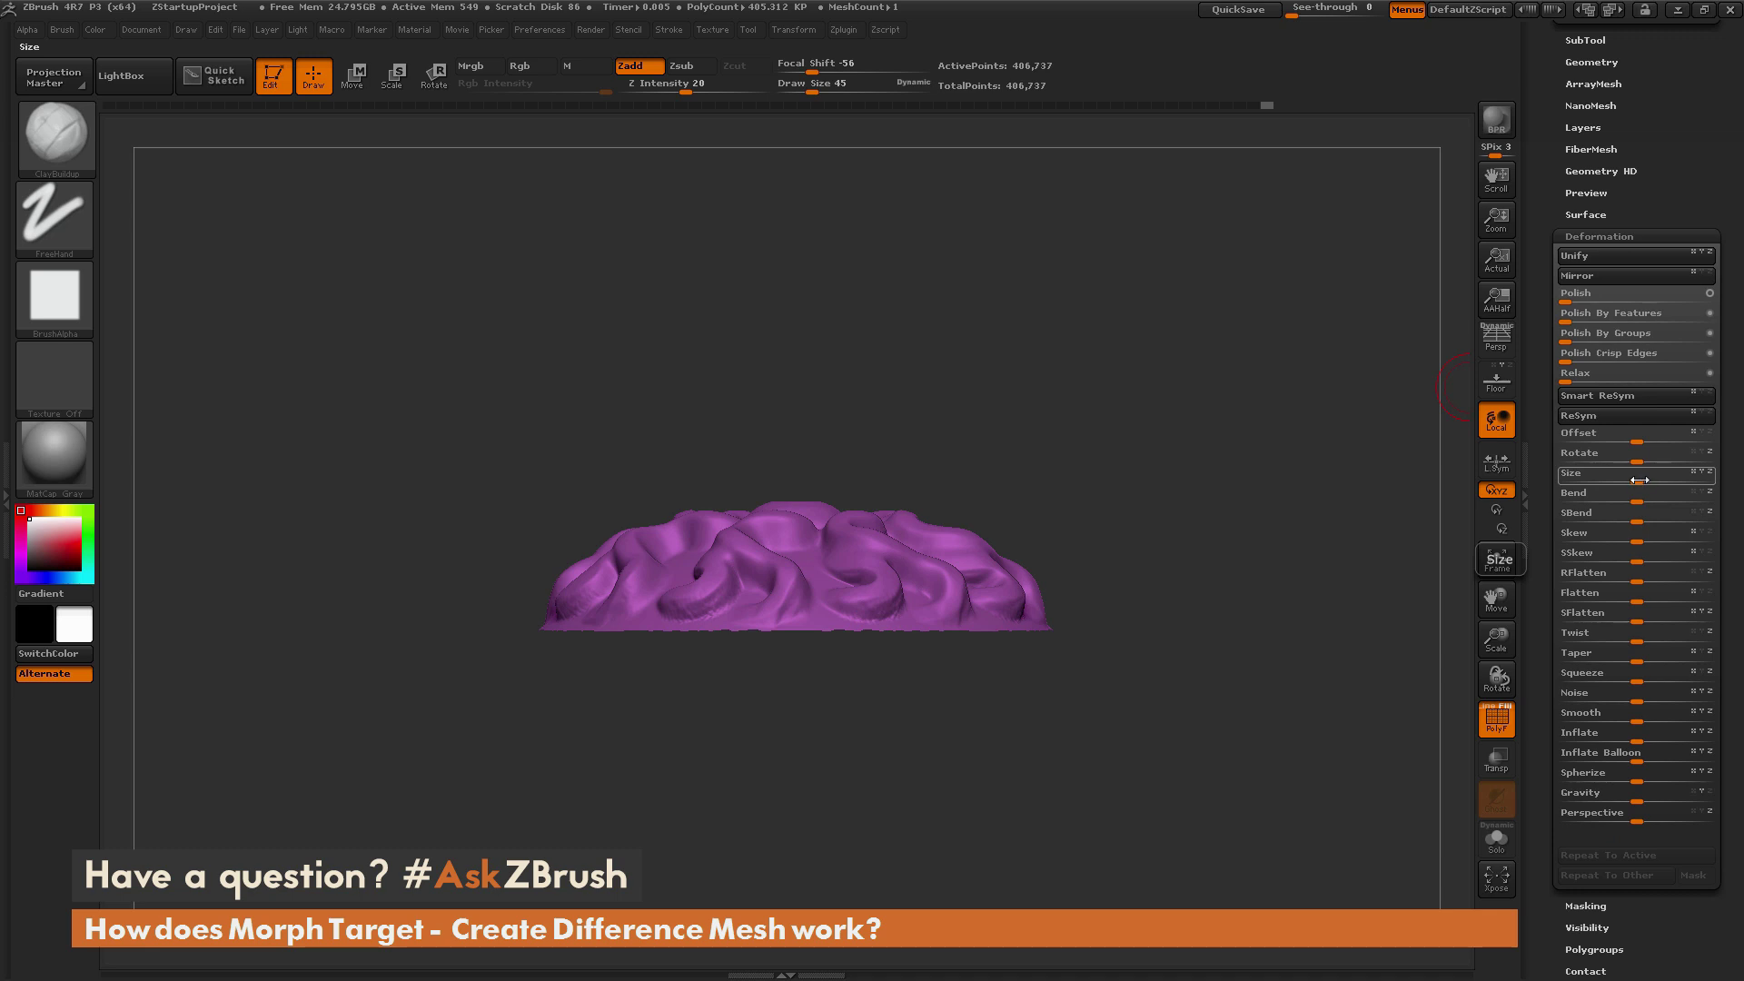
{"action": "left_click_drag", "start_coordinate": [1639, 480], "coordinate": [1642, 481]}
Raise the enlarged cap slightly with a vertical Transpose Move line
{"action": "key", "text": "w"}
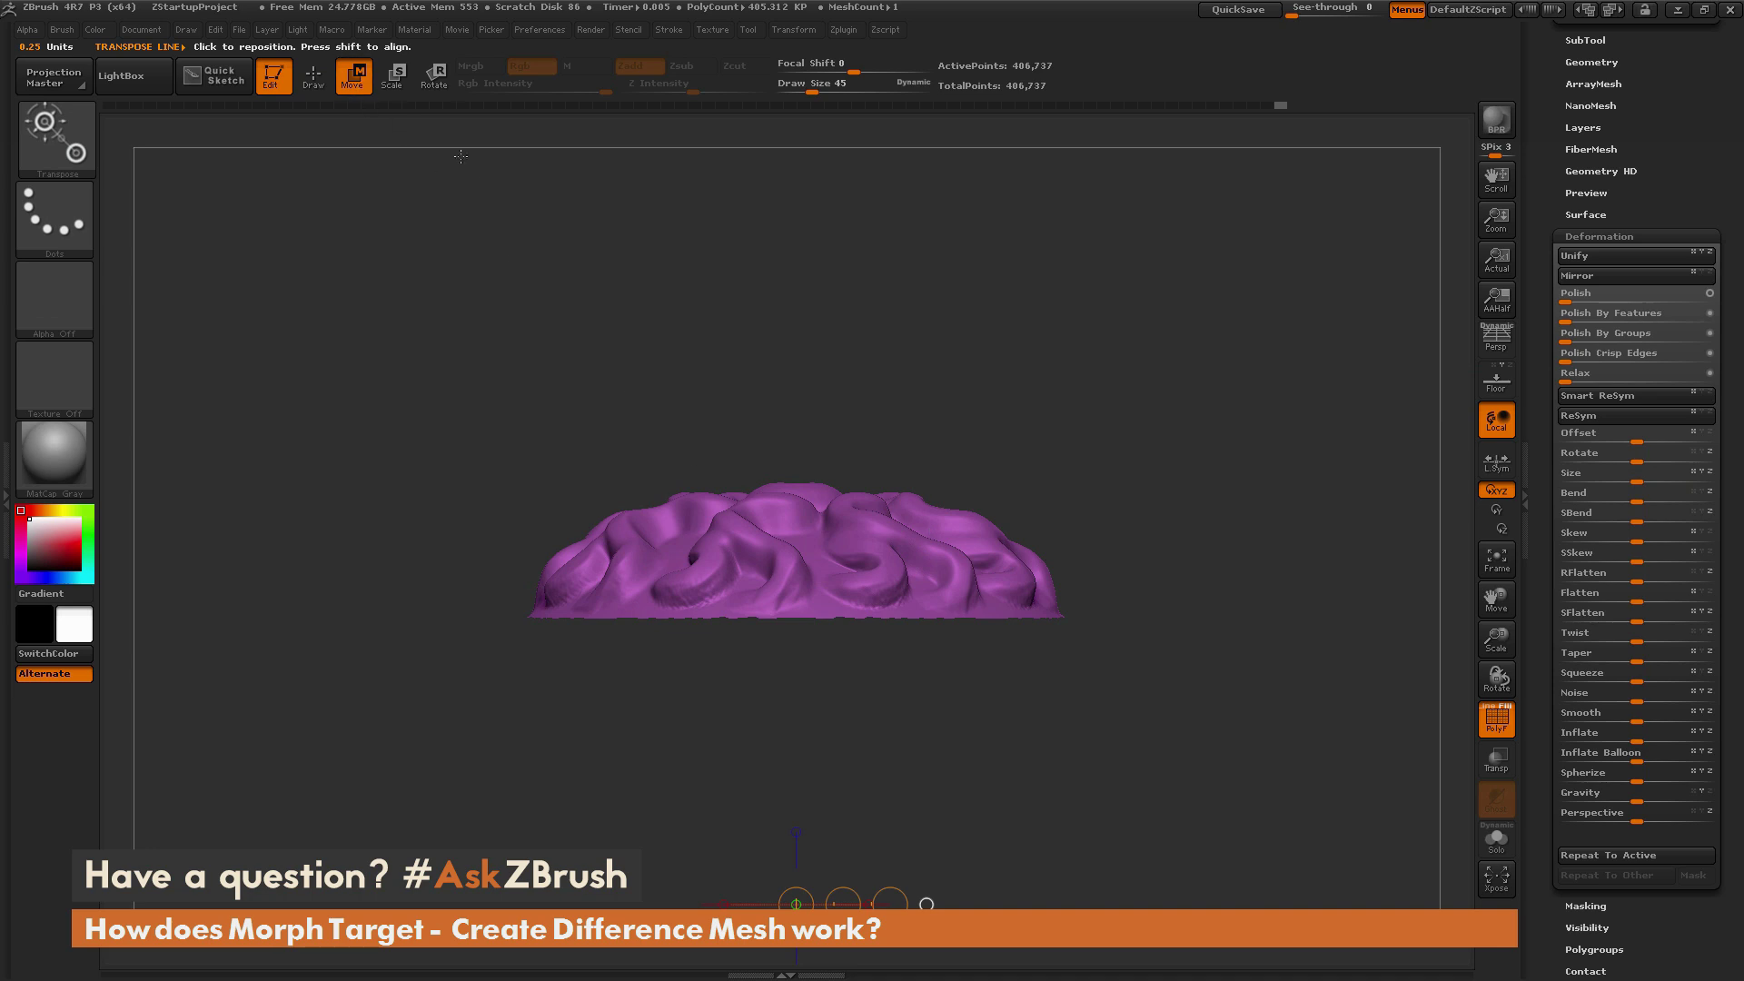
{"action": "left_click_drag", "start_coordinate": [811, 574], "coordinate": [816, 392]}
{"action": "left_click", "coordinate": [816, 483]}
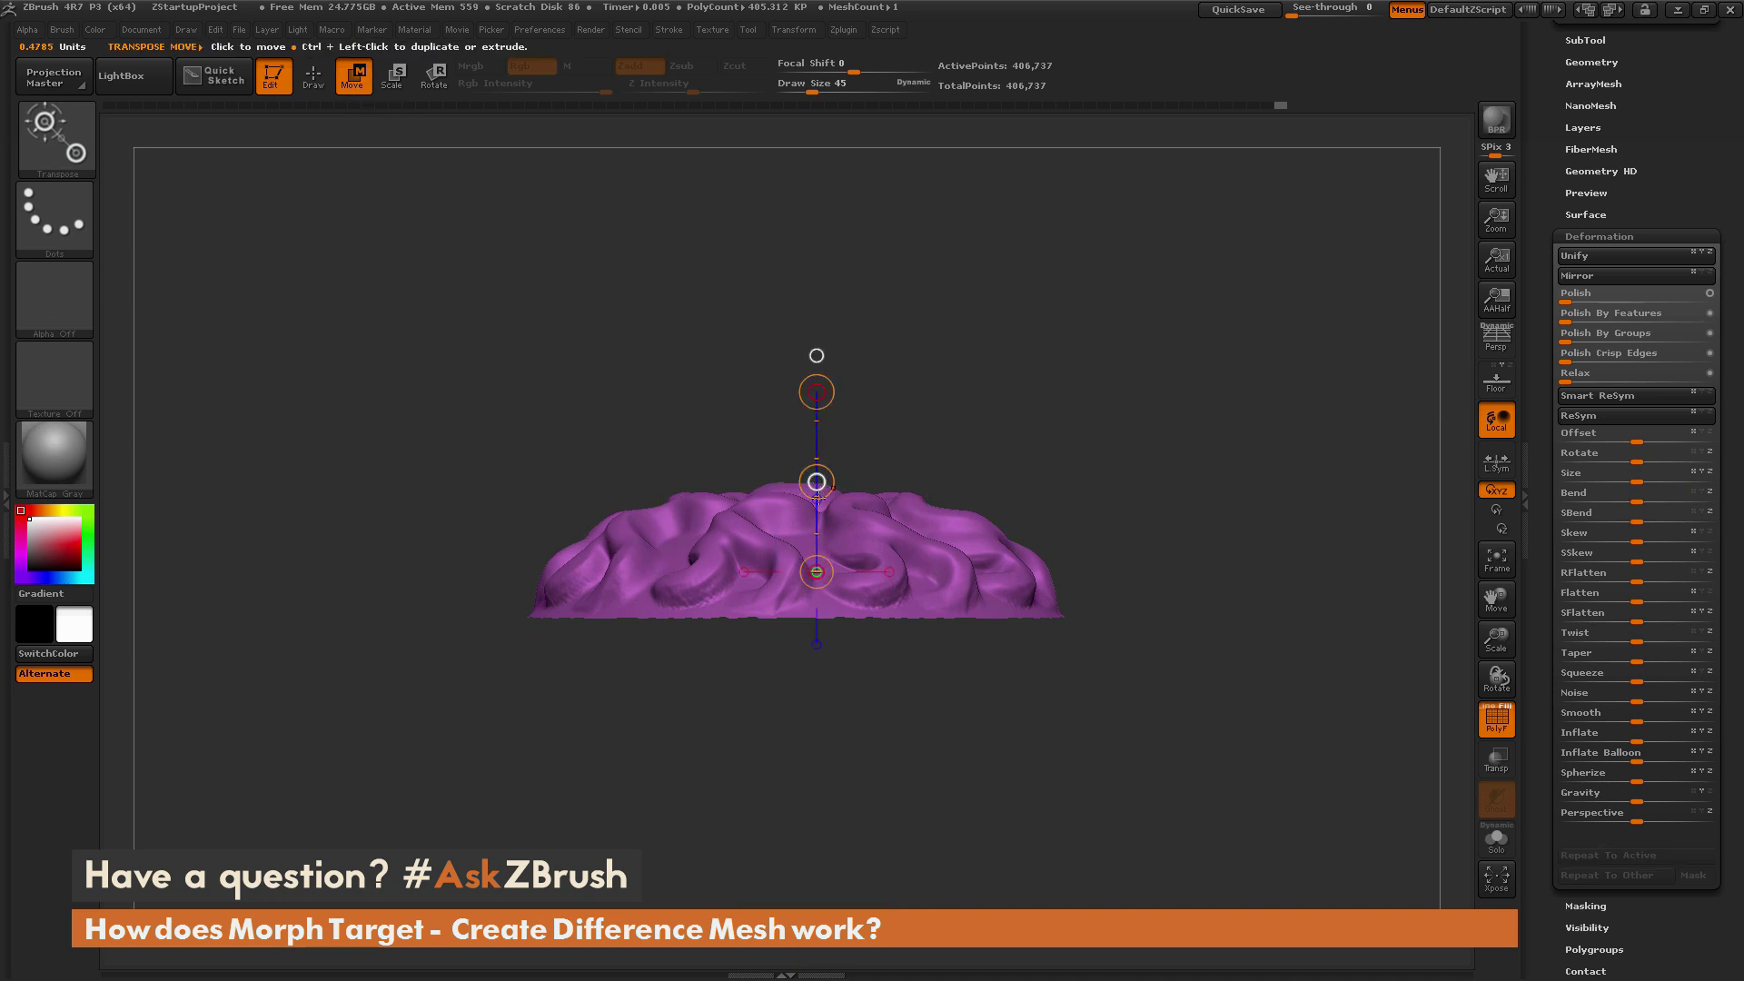
{"action": "left_click_drag", "start_coordinate": [817, 483], "coordinate": [816, 473]}
{"action": "left_click_drag", "start_coordinate": [1169, 415], "coordinate": [1211, 366]}
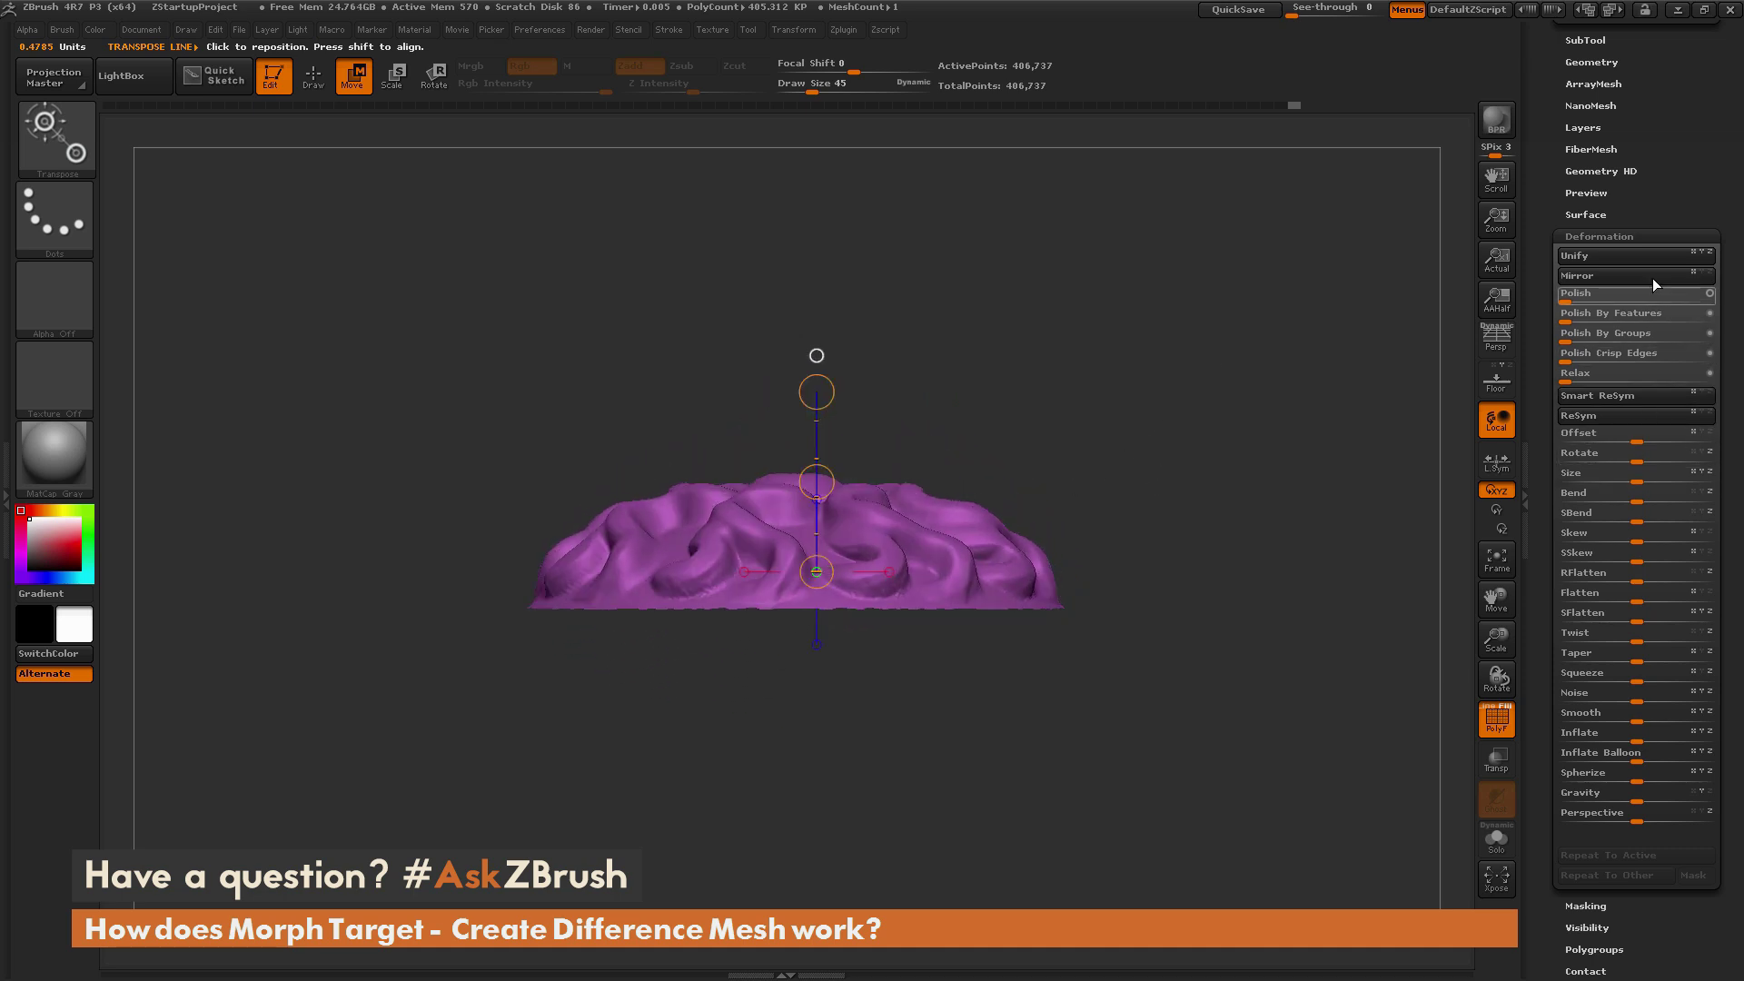
Compare the moved cap with its stored morph target by switching between the two repeatedly
{"action": "scroll", "coordinate": [1543, 395], "scroll_direction": "down", "scroll_amount": 5}
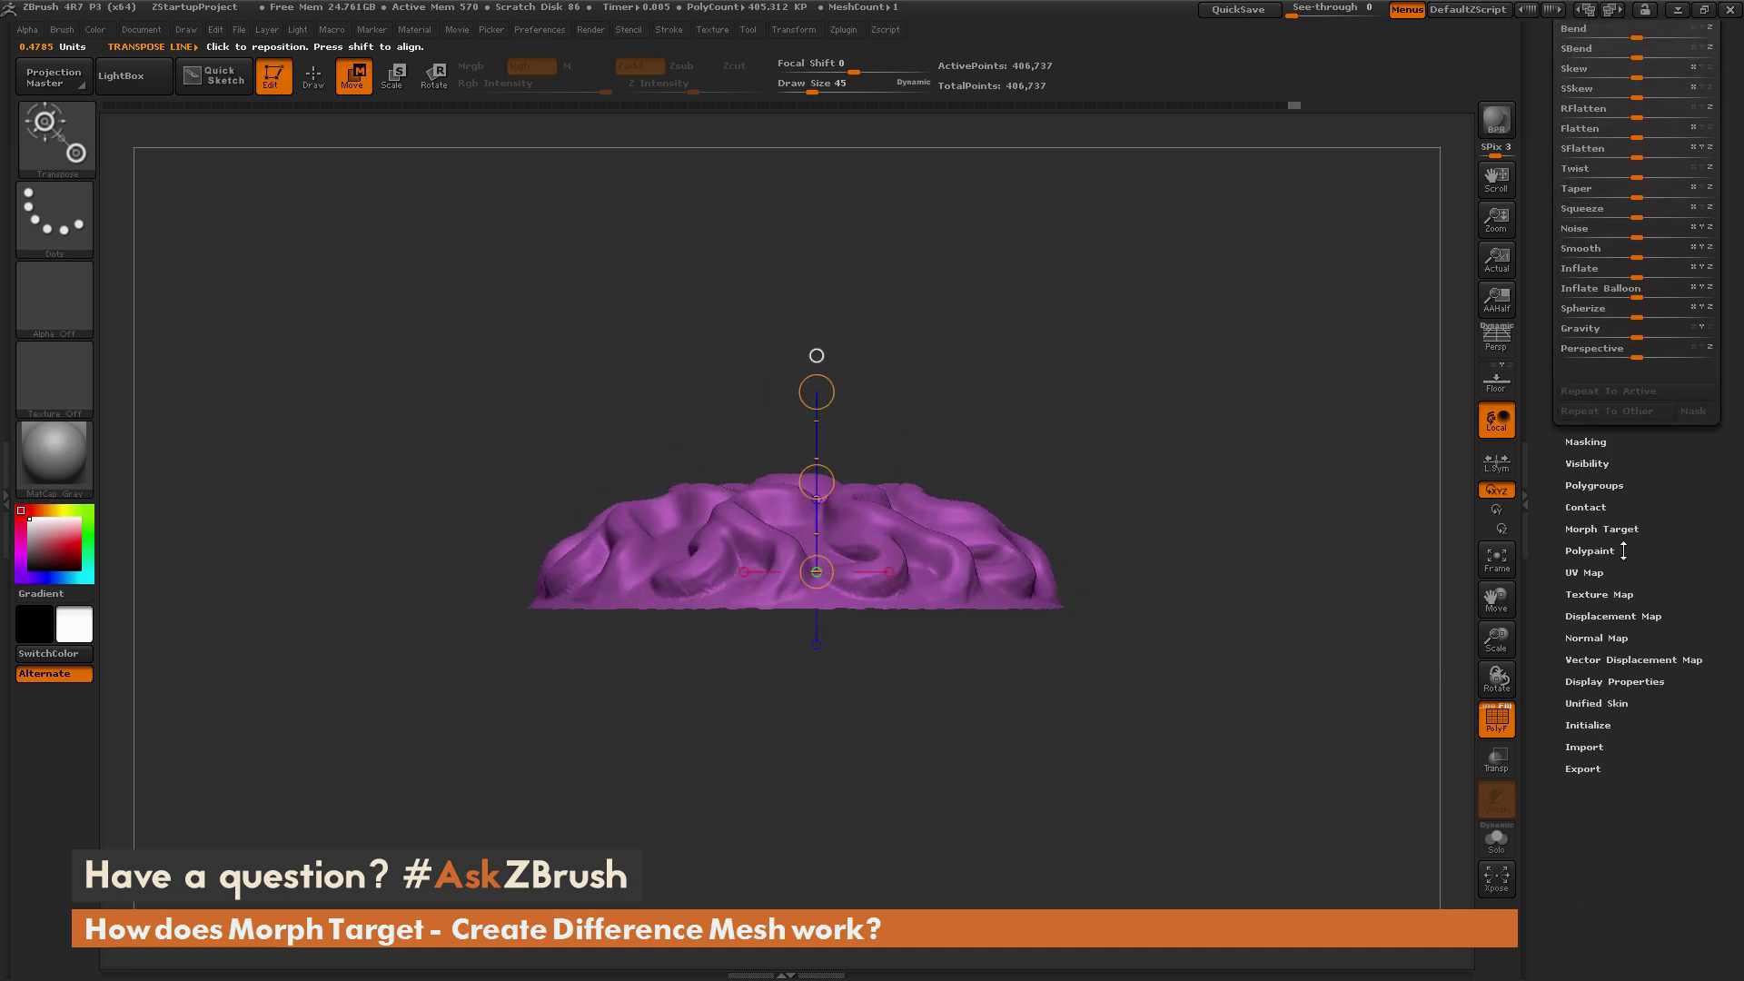
{"action": "left_click", "coordinate": [1621, 528]}
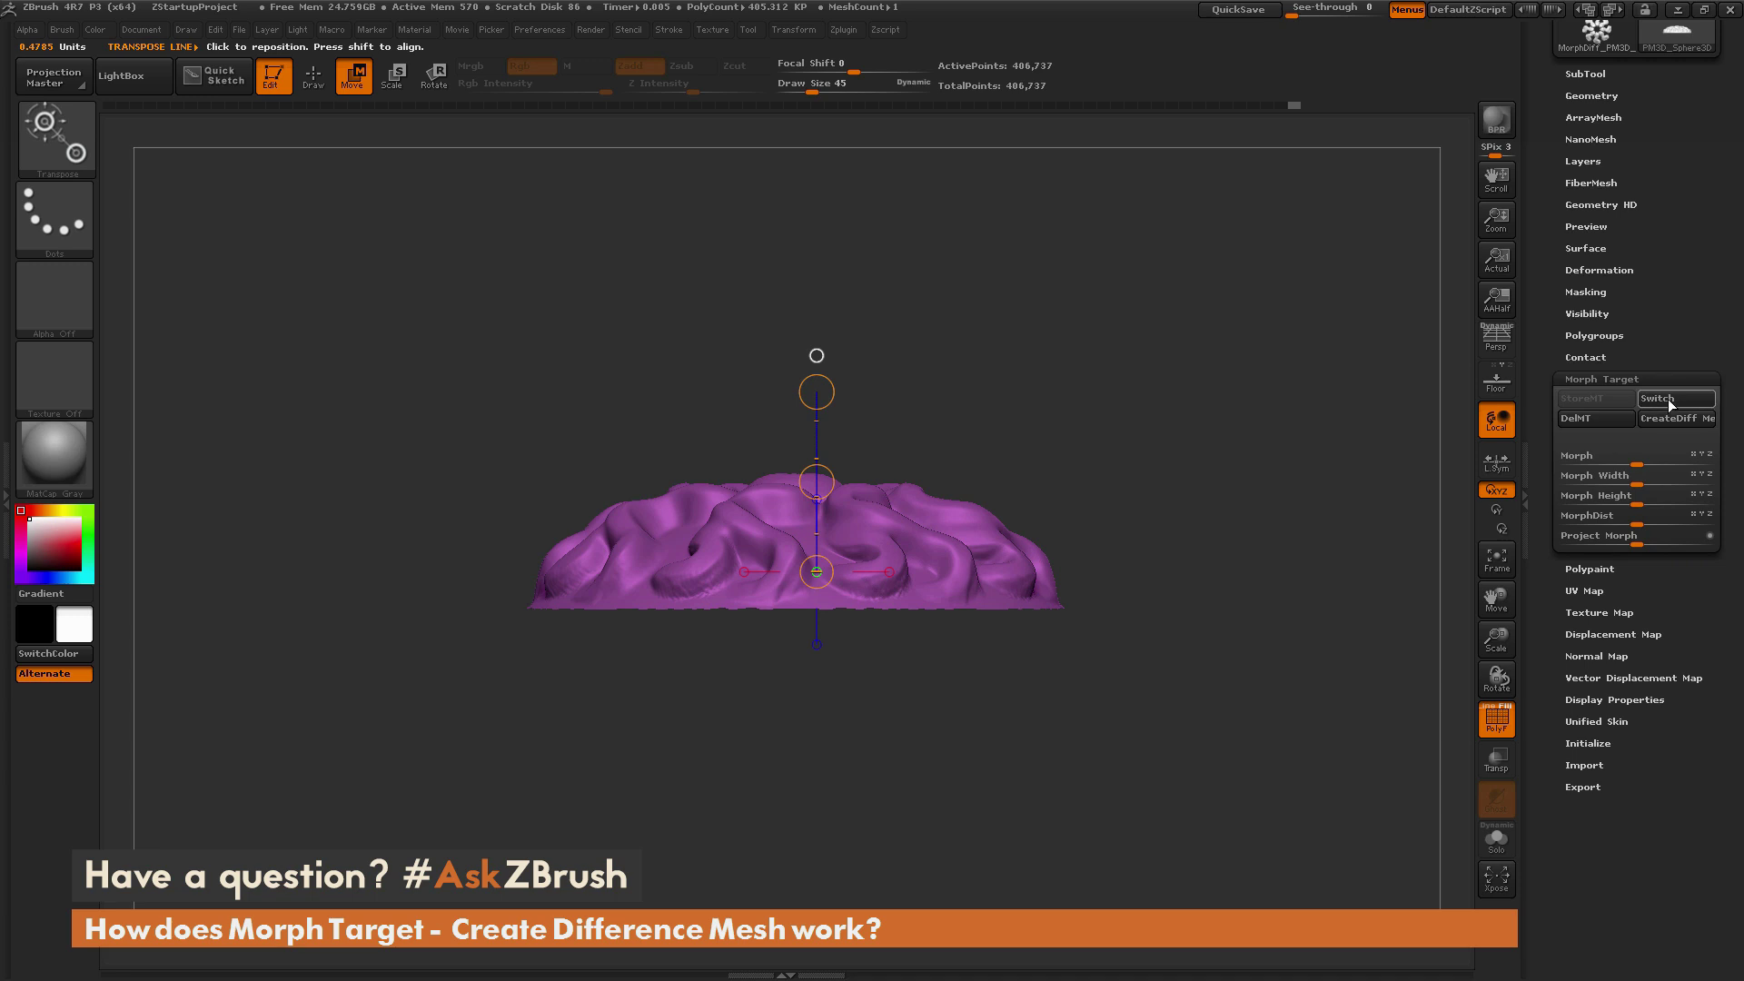
{"action": "left_click", "coordinate": [1667, 401]}
{"action": "left_click", "coordinate": [1667, 401]}
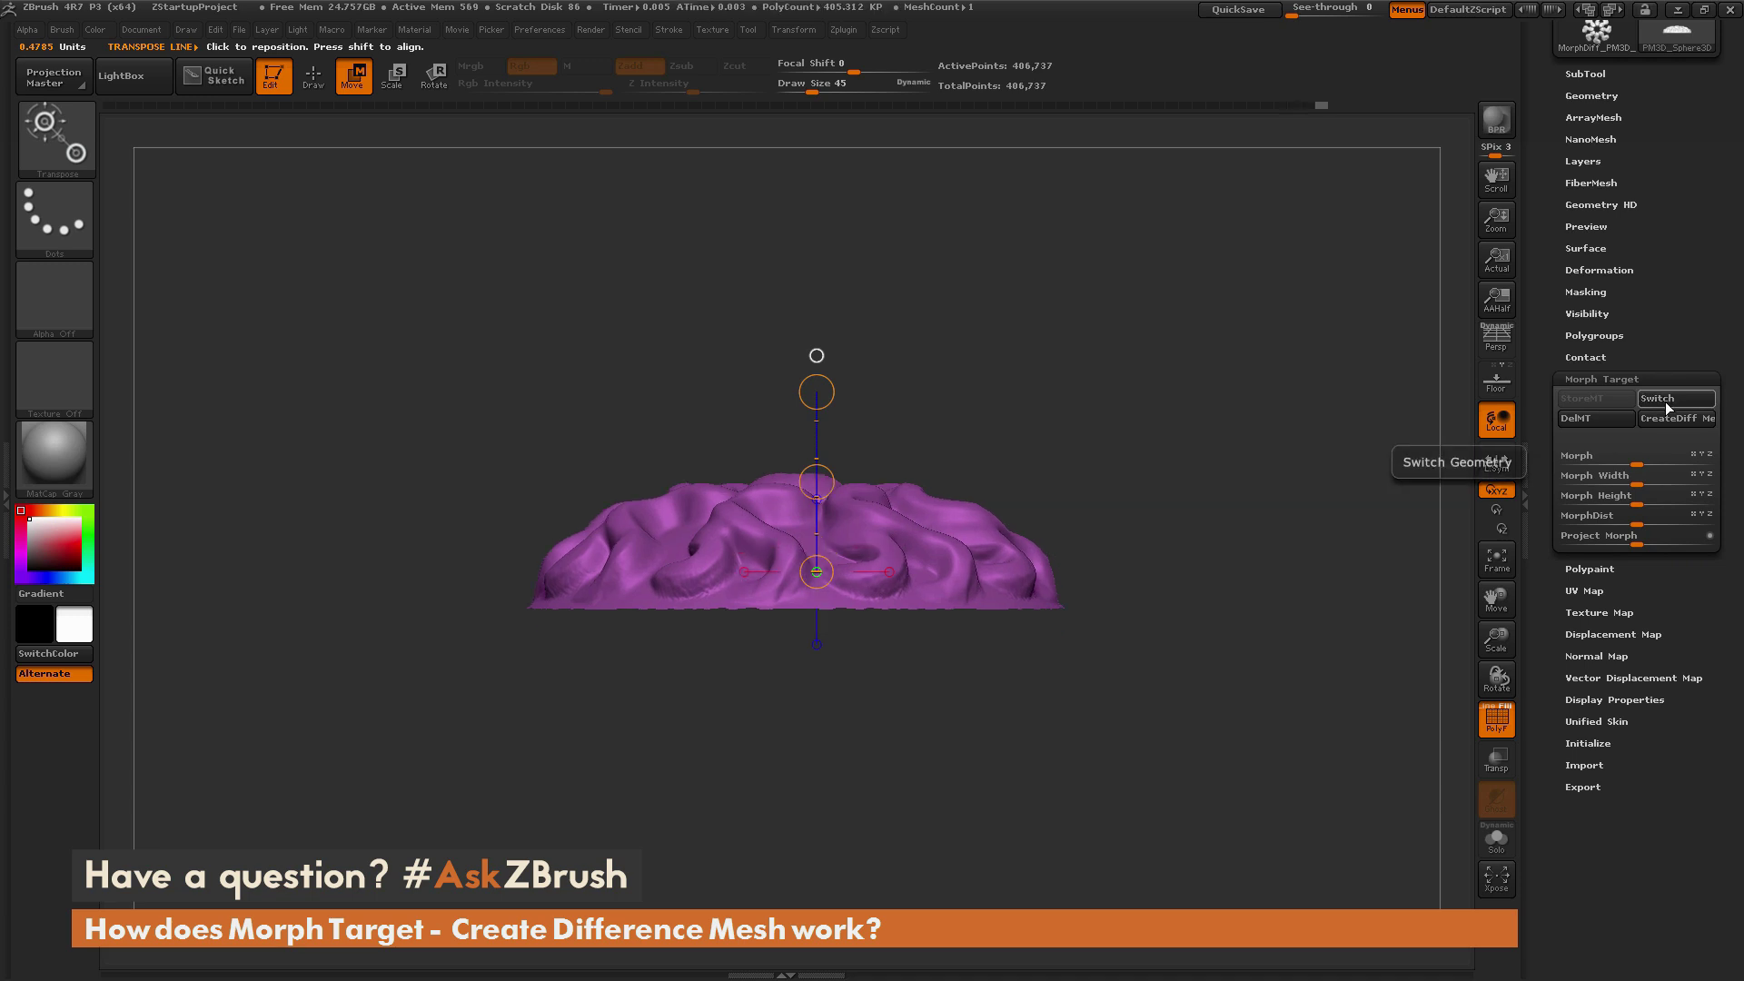
{"action": "left_click", "coordinate": [1665, 401]}
{"action": "left_click", "coordinate": [1666, 399]}
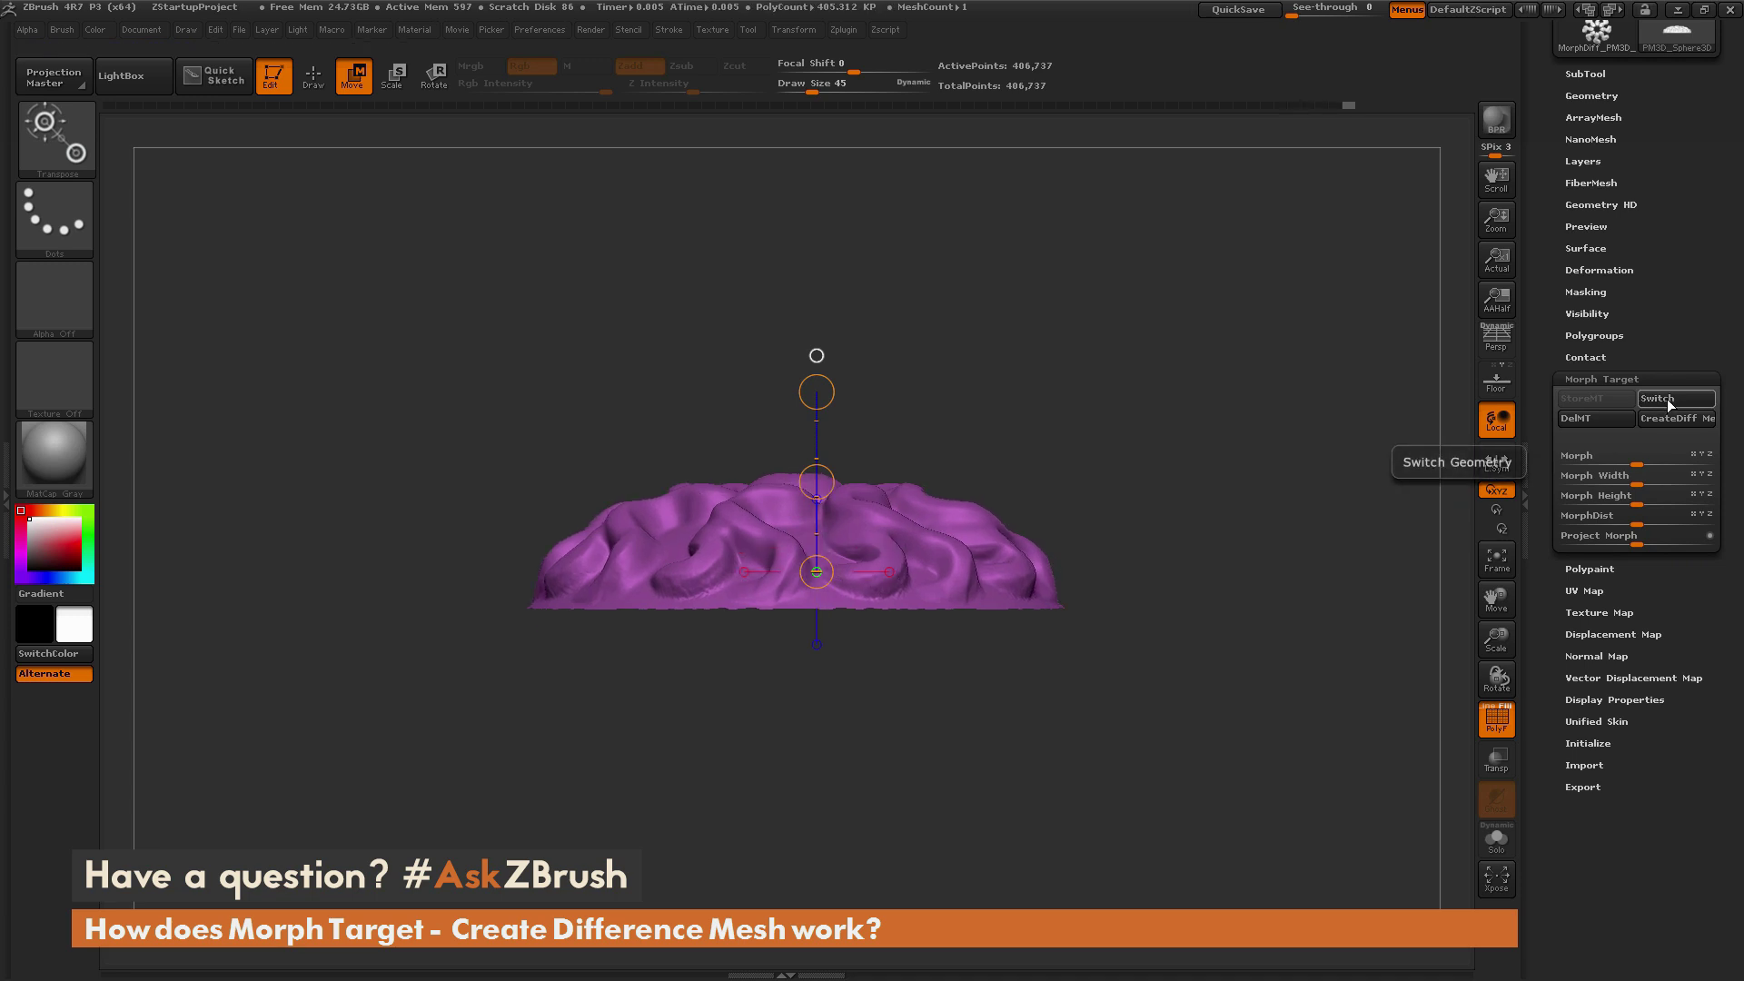
{"action": "left_click", "coordinate": [1666, 399]}
{"action": "left_click", "coordinate": [1664, 400]}
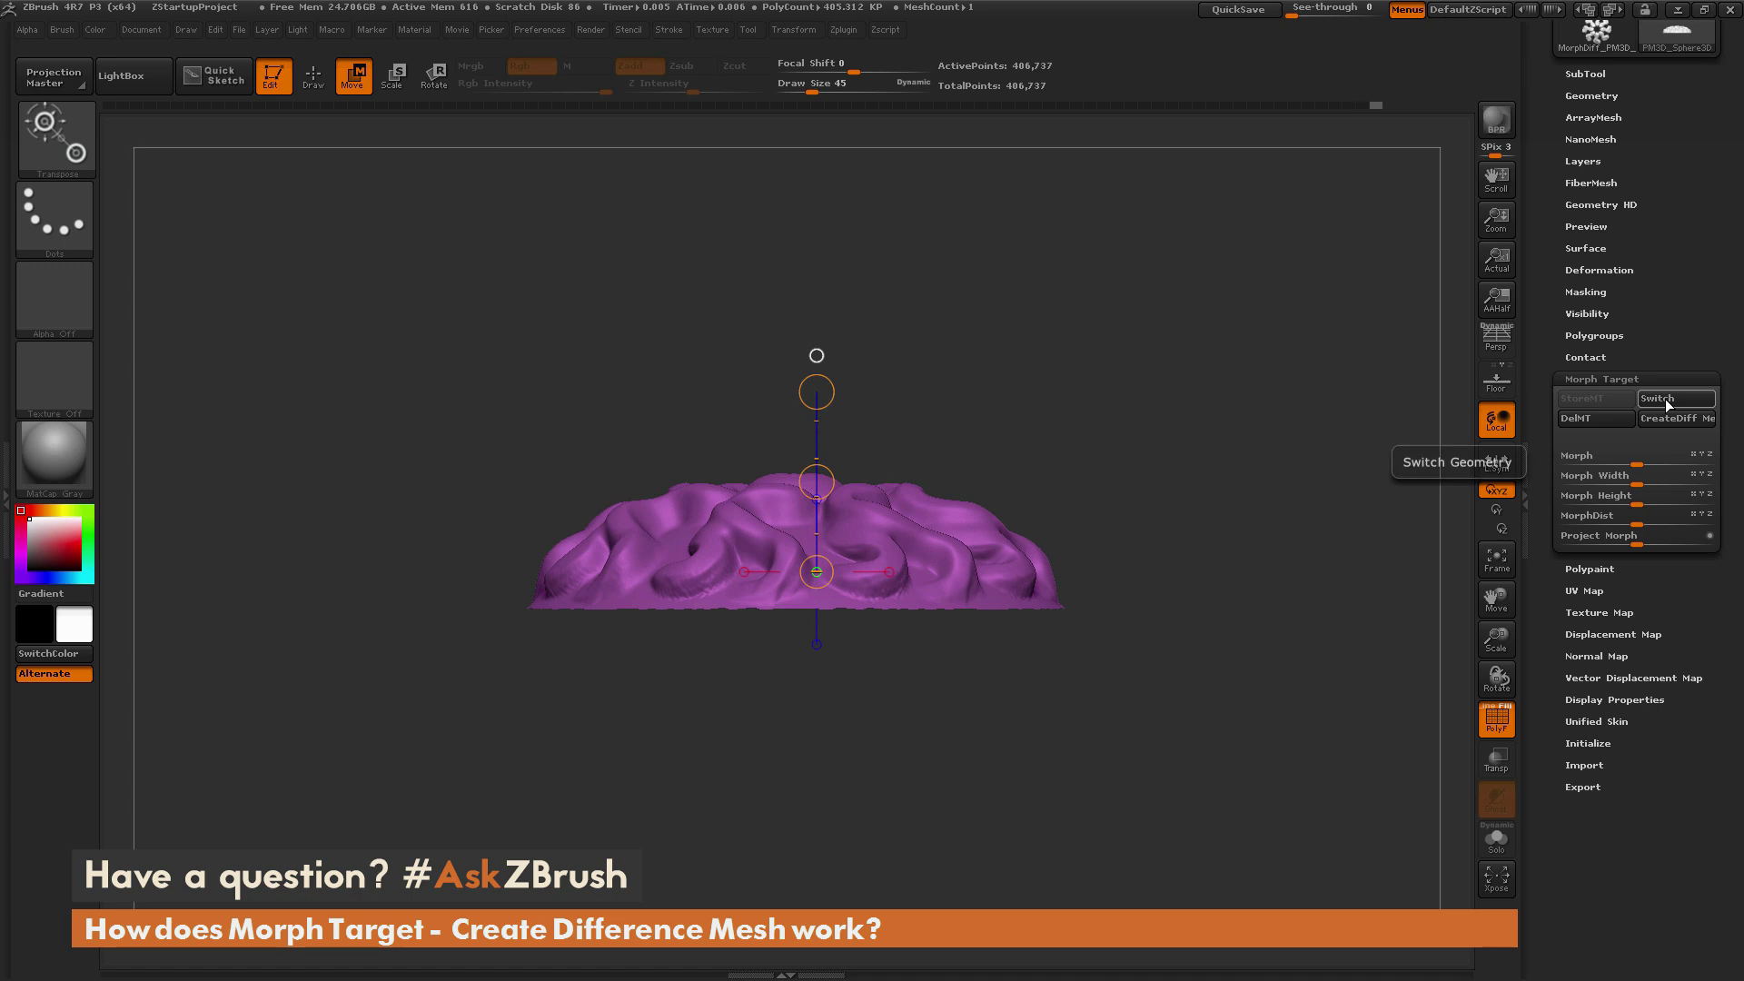
Switch the cap to its stored shape and back, create a difference mesh from it, and open the new MorphDiff tool
{"action": "left_click", "coordinate": [1666, 399]}
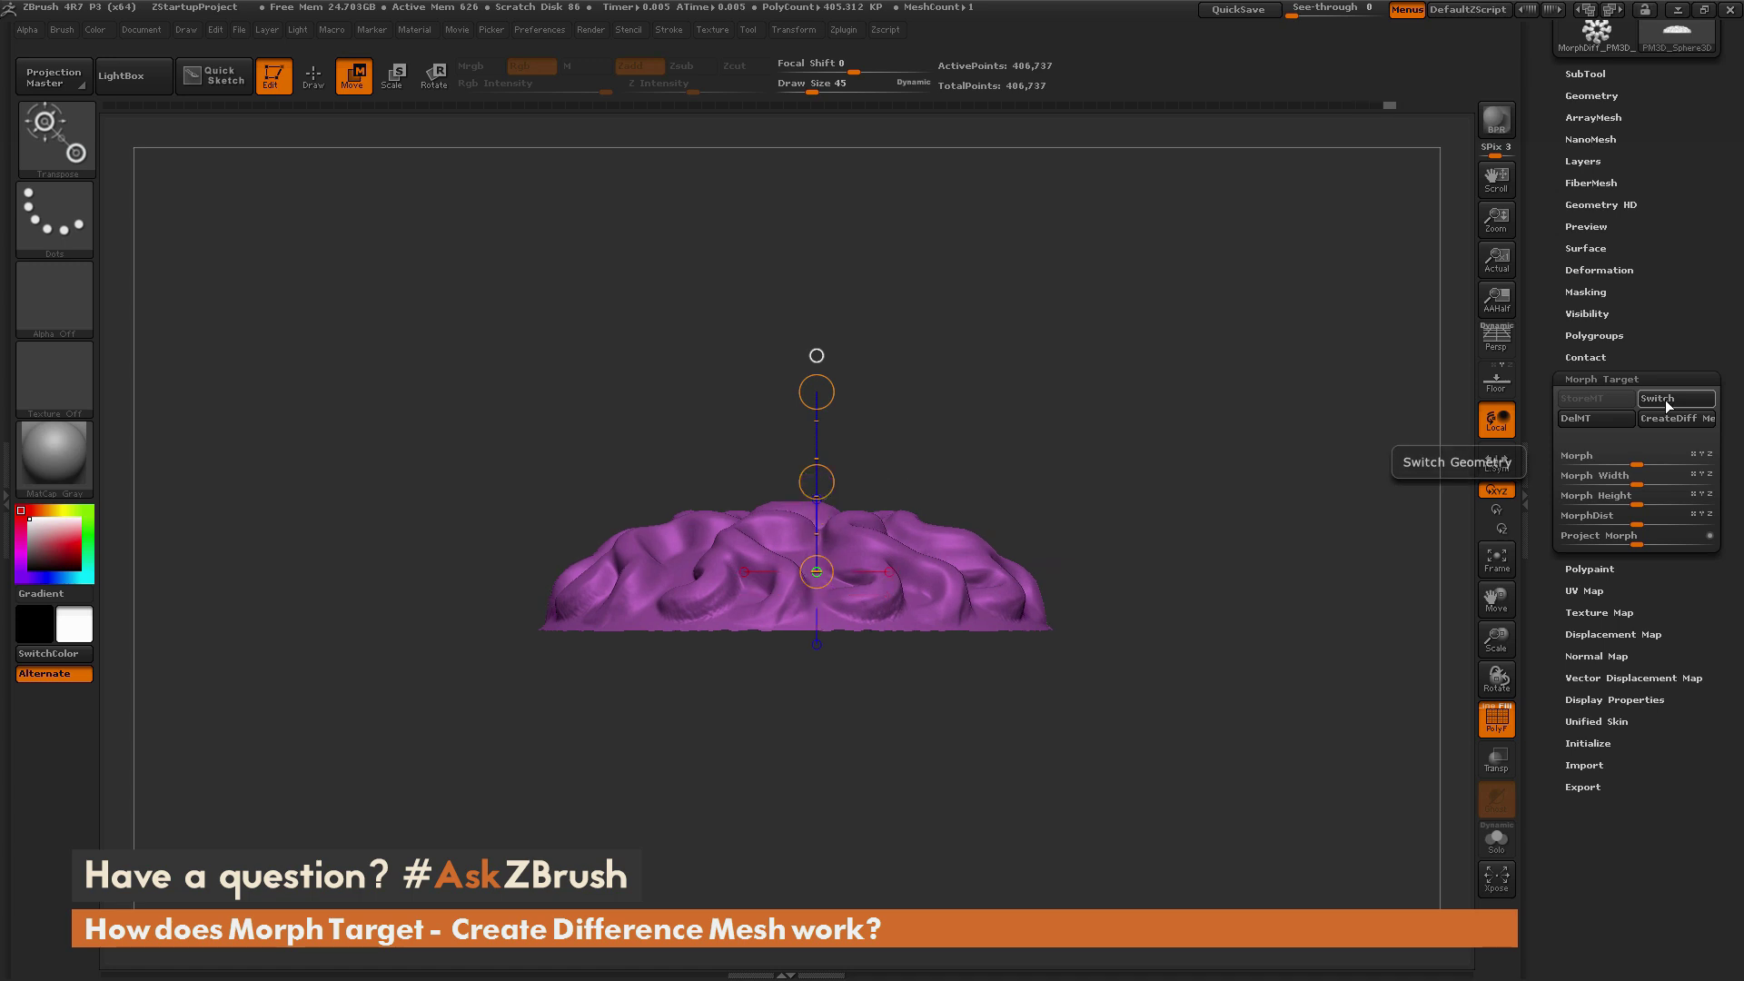
{"action": "left_click", "coordinate": [1666, 399]}
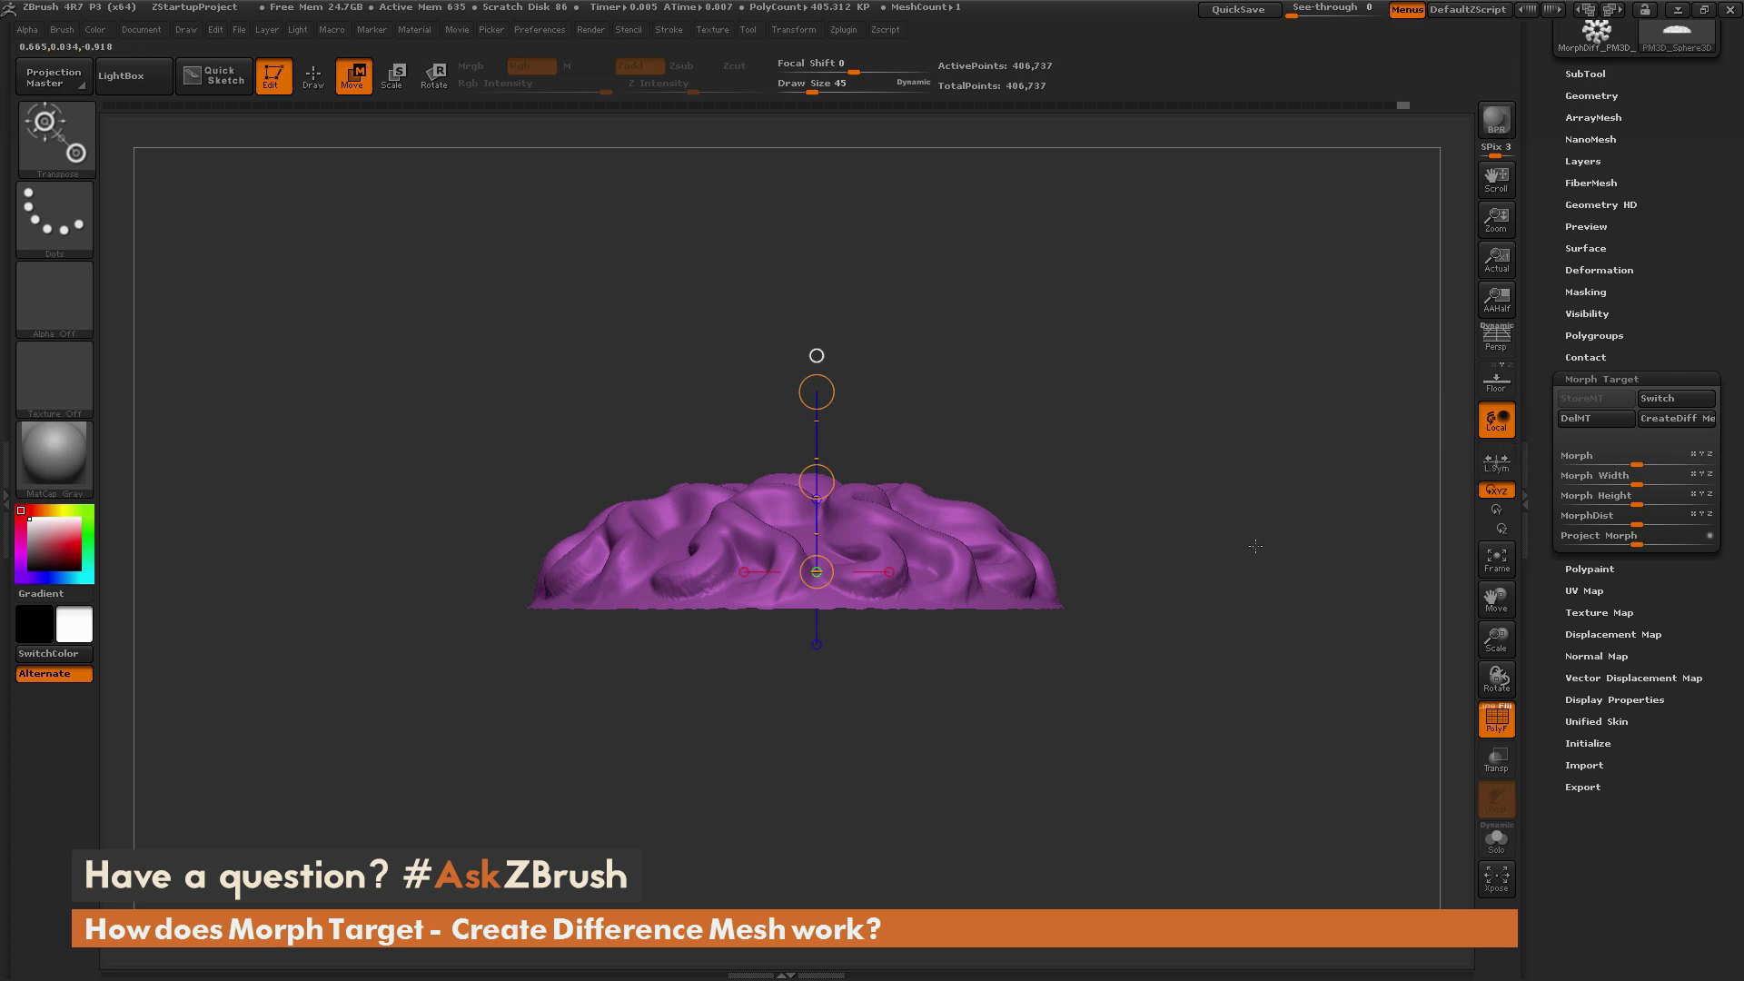
{"action": "left_click", "coordinate": [1664, 418]}
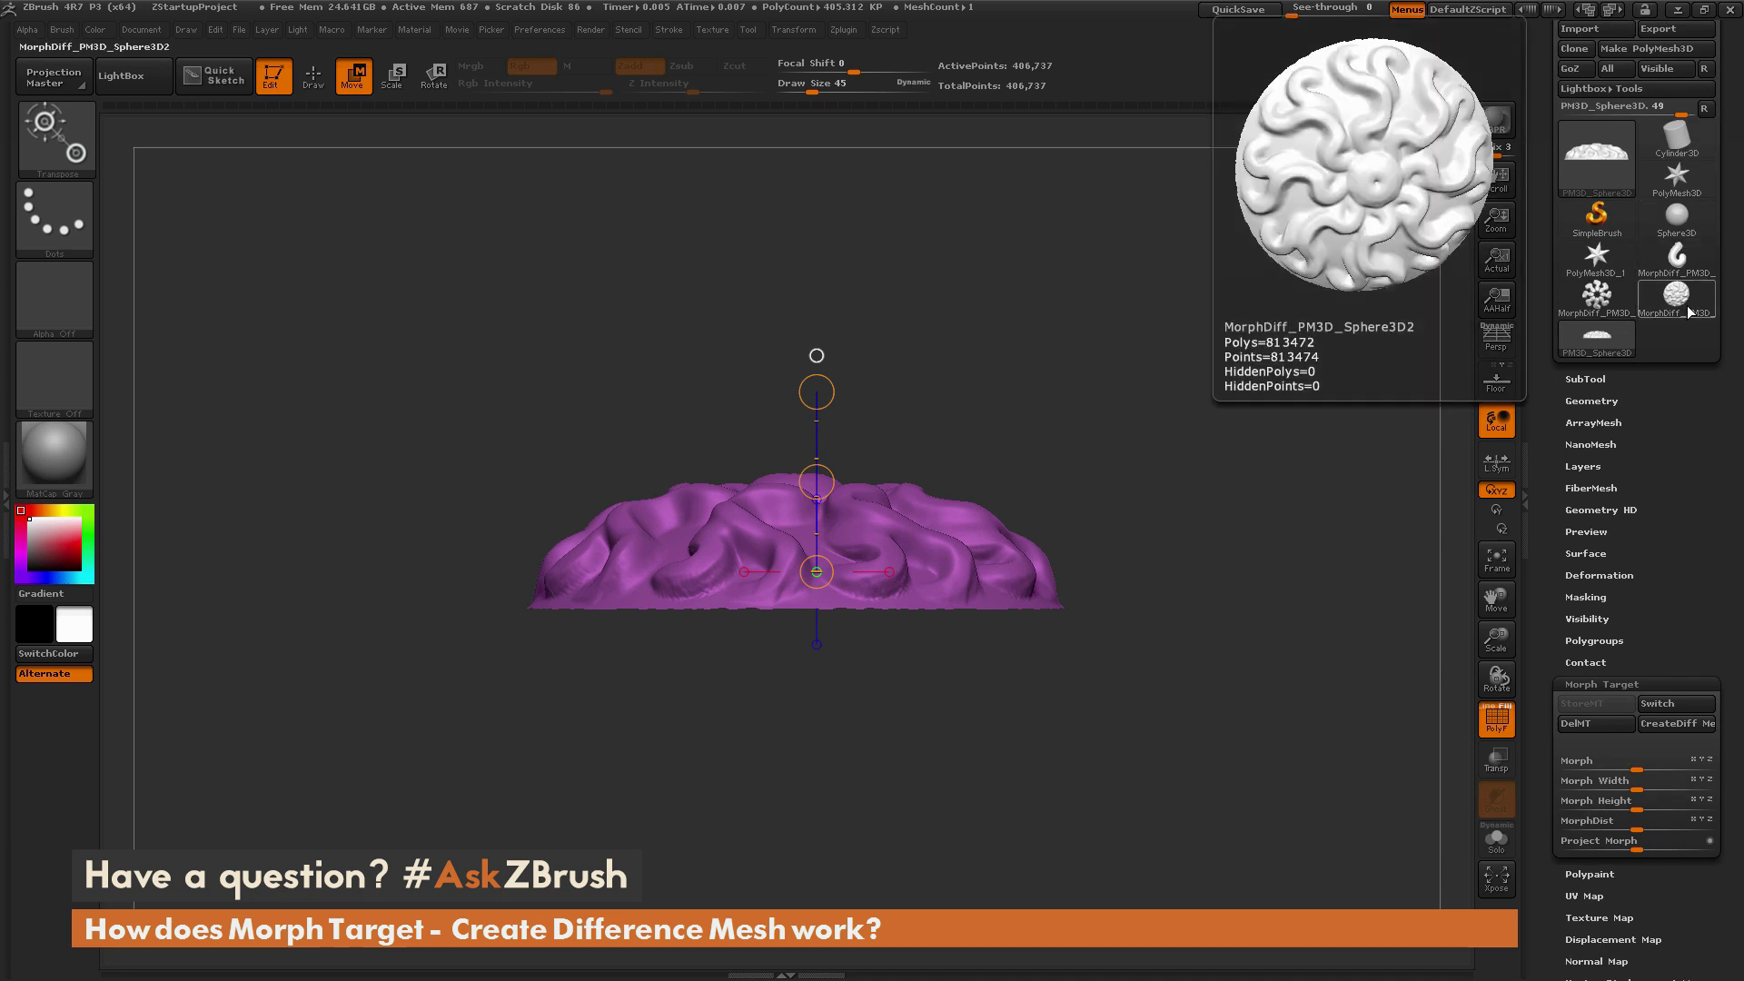
{"action": "left_click", "coordinate": [1655, 315]}
Turn off the polygroup colour display and examine the difference mesh's sculpted front, rim thickness and hollow back from several angles
{"action": "left_click_drag", "start_coordinate": [1292, 438], "coordinate": [829, 455]}
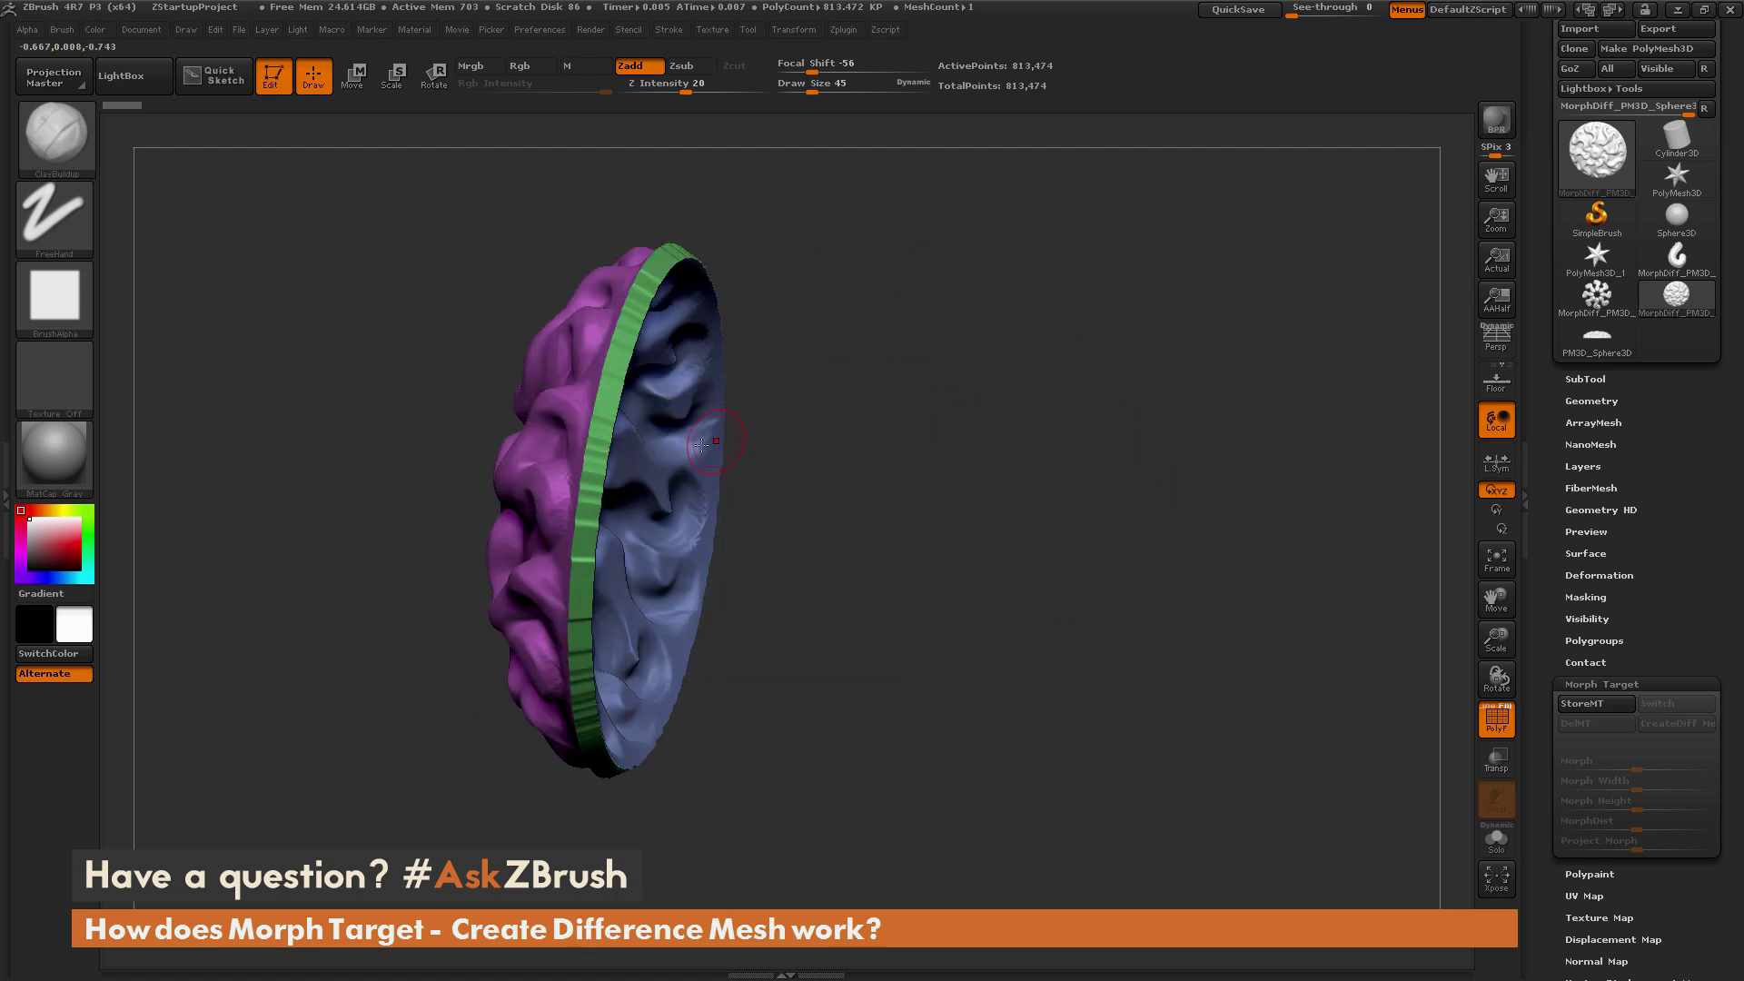
{"action": "mouse_move", "coordinate": [845, 334]}
{"action": "left_mouse_down"}
{"action": "mouse_move", "coordinate": [1004, 391]}
{"action": "mouse_move", "coordinate": [1193, 309]}
{"action": "mouse_move", "coordinate": [1261, 322]}
{"action": "mouse_move", "coordinate": [1261, 298]}
{"action": "mouse_move", "coordinate": [1206, 399]}
{"action": "mouse_move", "coordinate": [1227, 451]}
{"action": "mouse_move", "coordinate": [1245, 439]}
{"action": "mouse_move", "coordinate": [1270, 514]}
{"action": "mouse_move", "coordinate": [1207, 409]}
{"action": "left_mouse_up"}
{"action": "key", "text": "shift+f"}
{"action": "left_click_drag", "start_coordinate": [964, 365], "coordinate": [854, 362]}
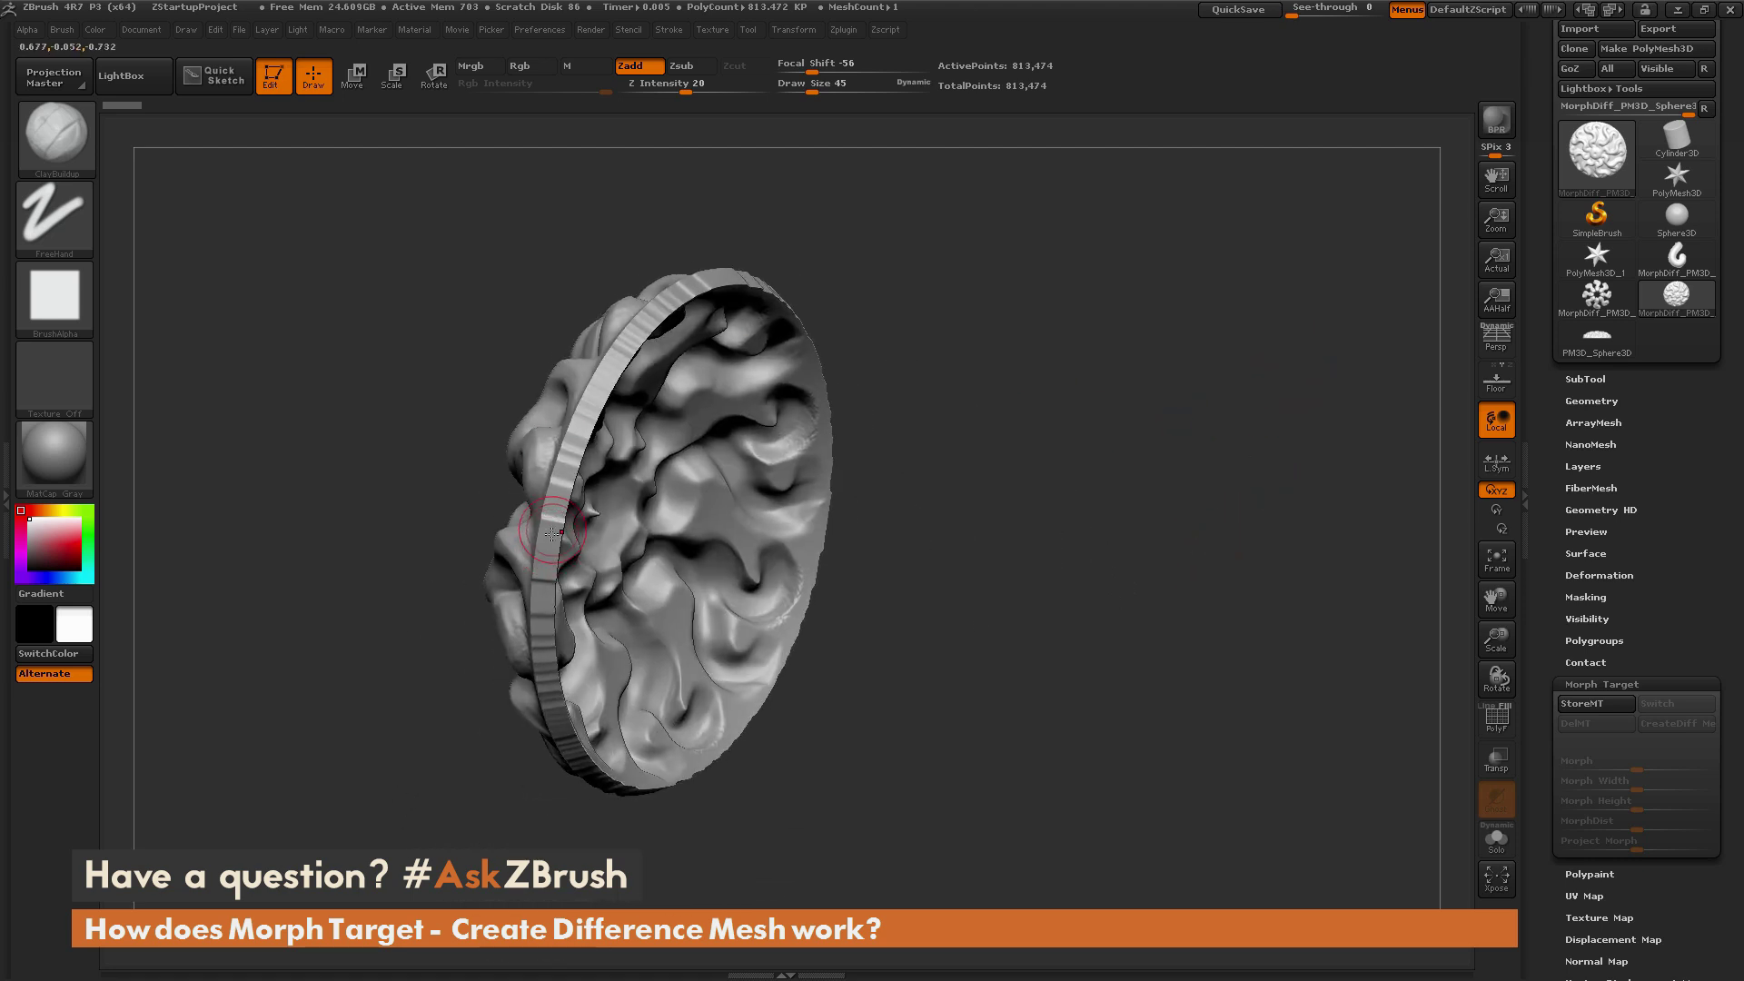
{"action": "key", "text": "shift"}
{"action": "mouse_move", "coordinate": [1190, 285]}
{"action": "left_mouse_down"}
{"action": "mouse_move", "coordinate": [1105, 284]}
{"action": "mouse_move", "coordinate": [1136, 293]}
{"action": "mouse_move", "coordinate": [1038, 342]}
{"action": "mouse_move", "coordinate": [1223, 324]}
{"action": "mouse_move", "coordinate": [1249, 385]}
{"action": "mouse_move", "coordinate": [837, 412]}
{"action": "mouse_move", "coordinate": [1227, 233]}
{"action": "mouse_move", "coordinate": [1247, 464]}
{"action": "mouse_move", "coordinate": [1318, 459]}
{"action": "left_mouse_up"}
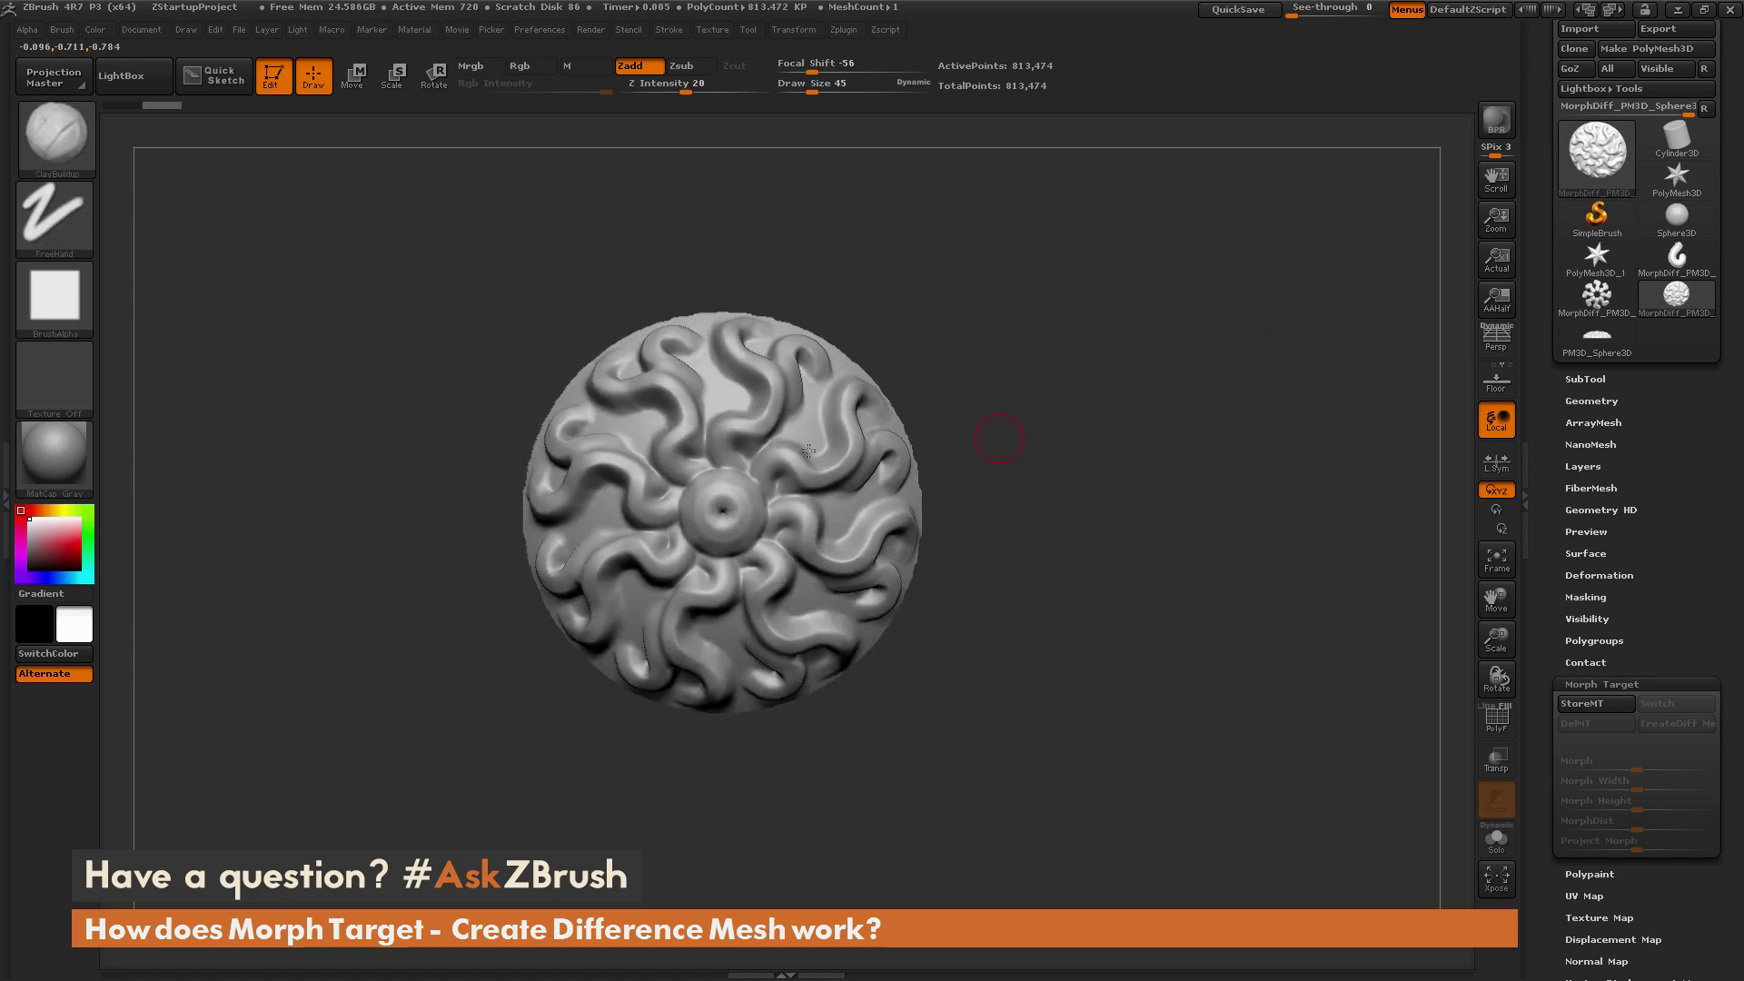
{"action": "left_click_drag", "start_coordinate": [1147, 388], "coordinate": [987, 388]}
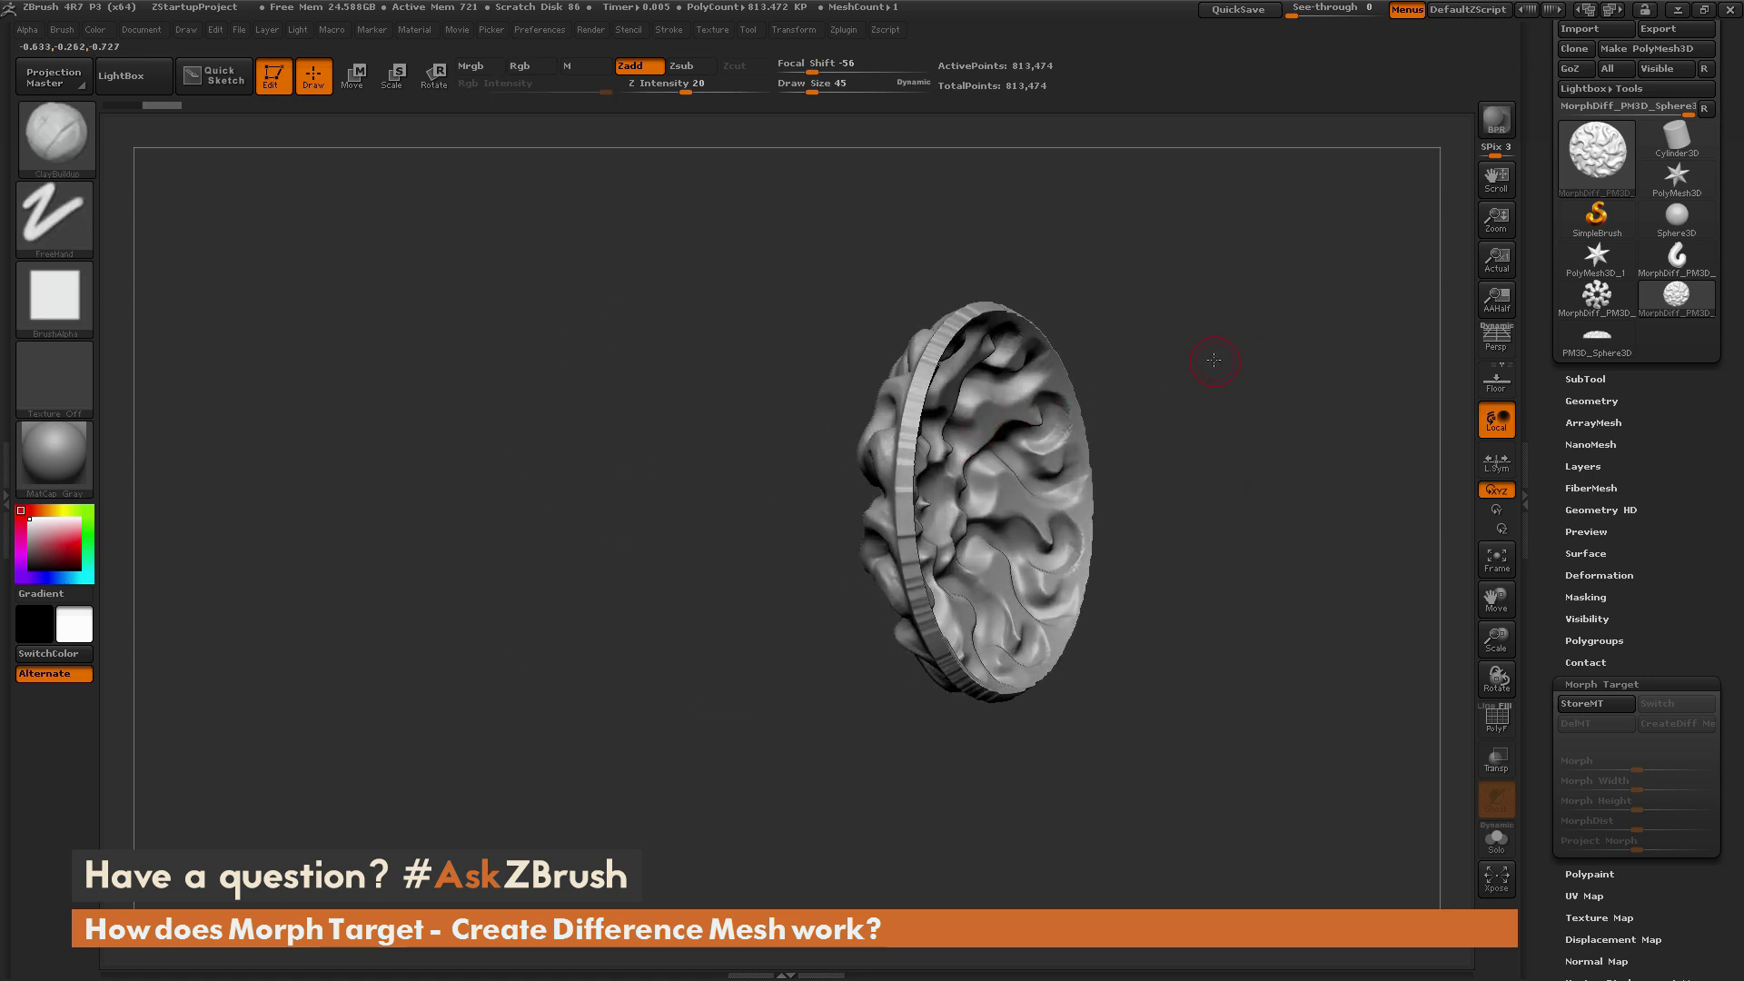
{"action": "left_click_drag", "start_coordinate": [1214, 360], "coordinate": [1199, 407]}
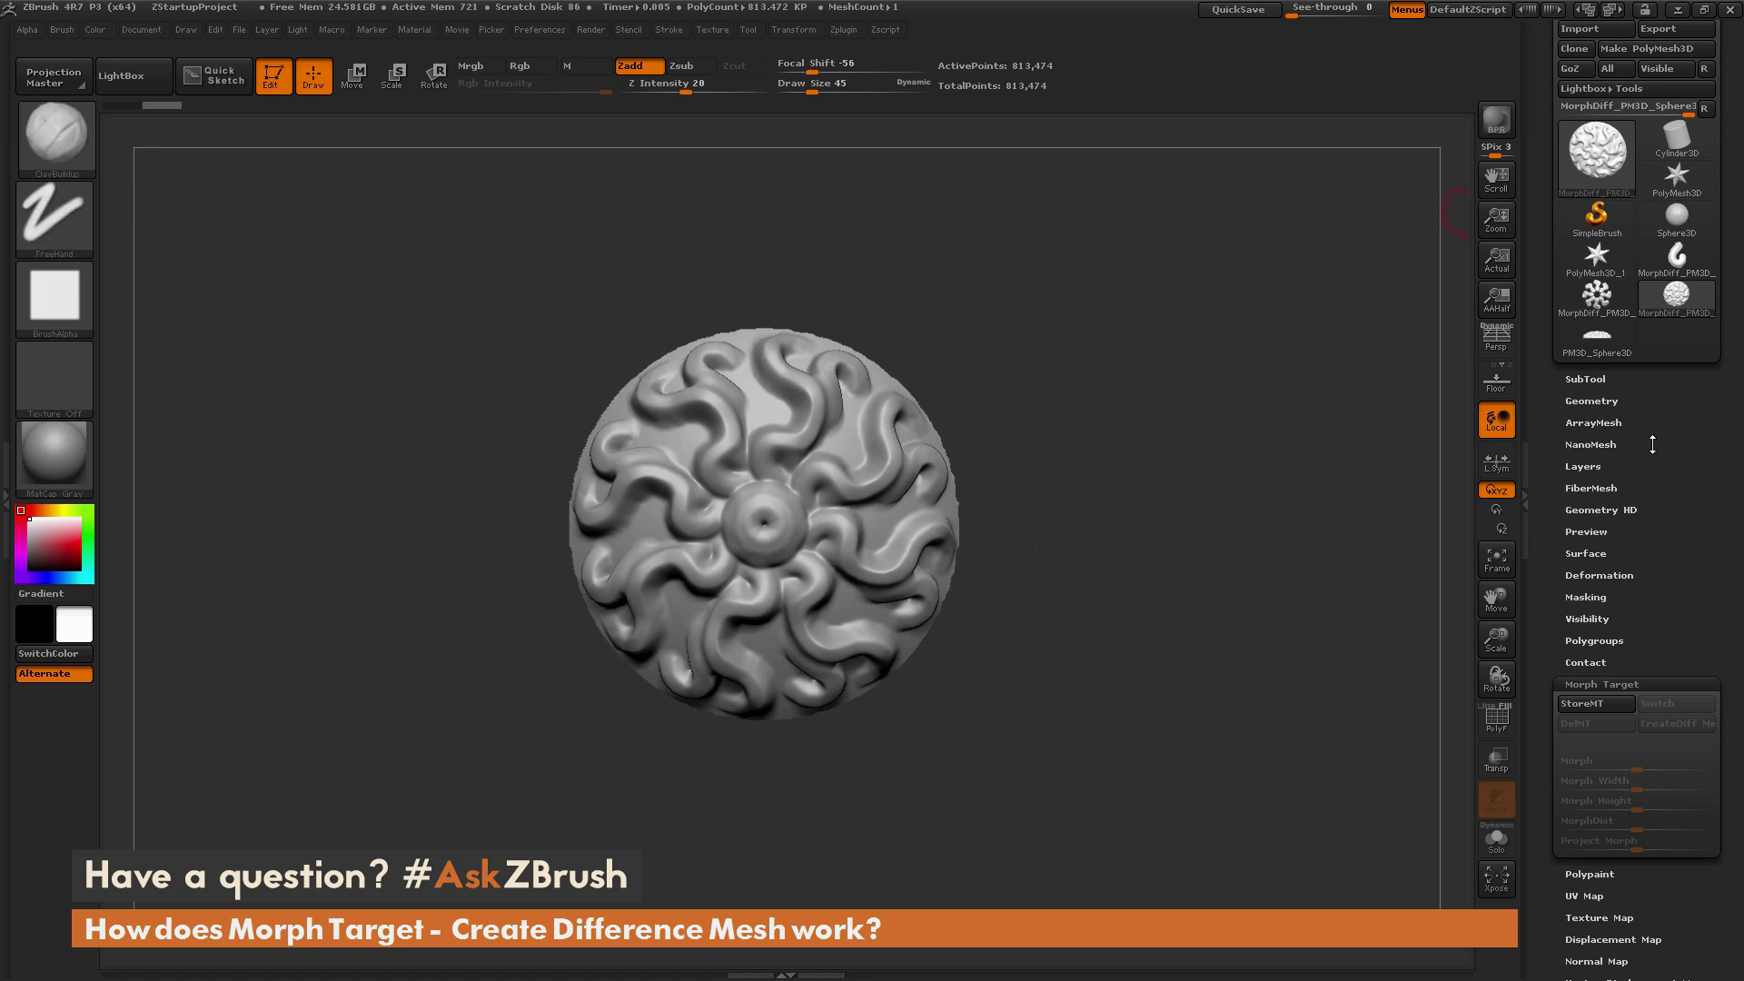
Store a morph target for the round difference mesh in its front view
{"action": "scroll", "coordinate": [1662, 477], "scroll_direction": "down", "scroll_amount": 5}
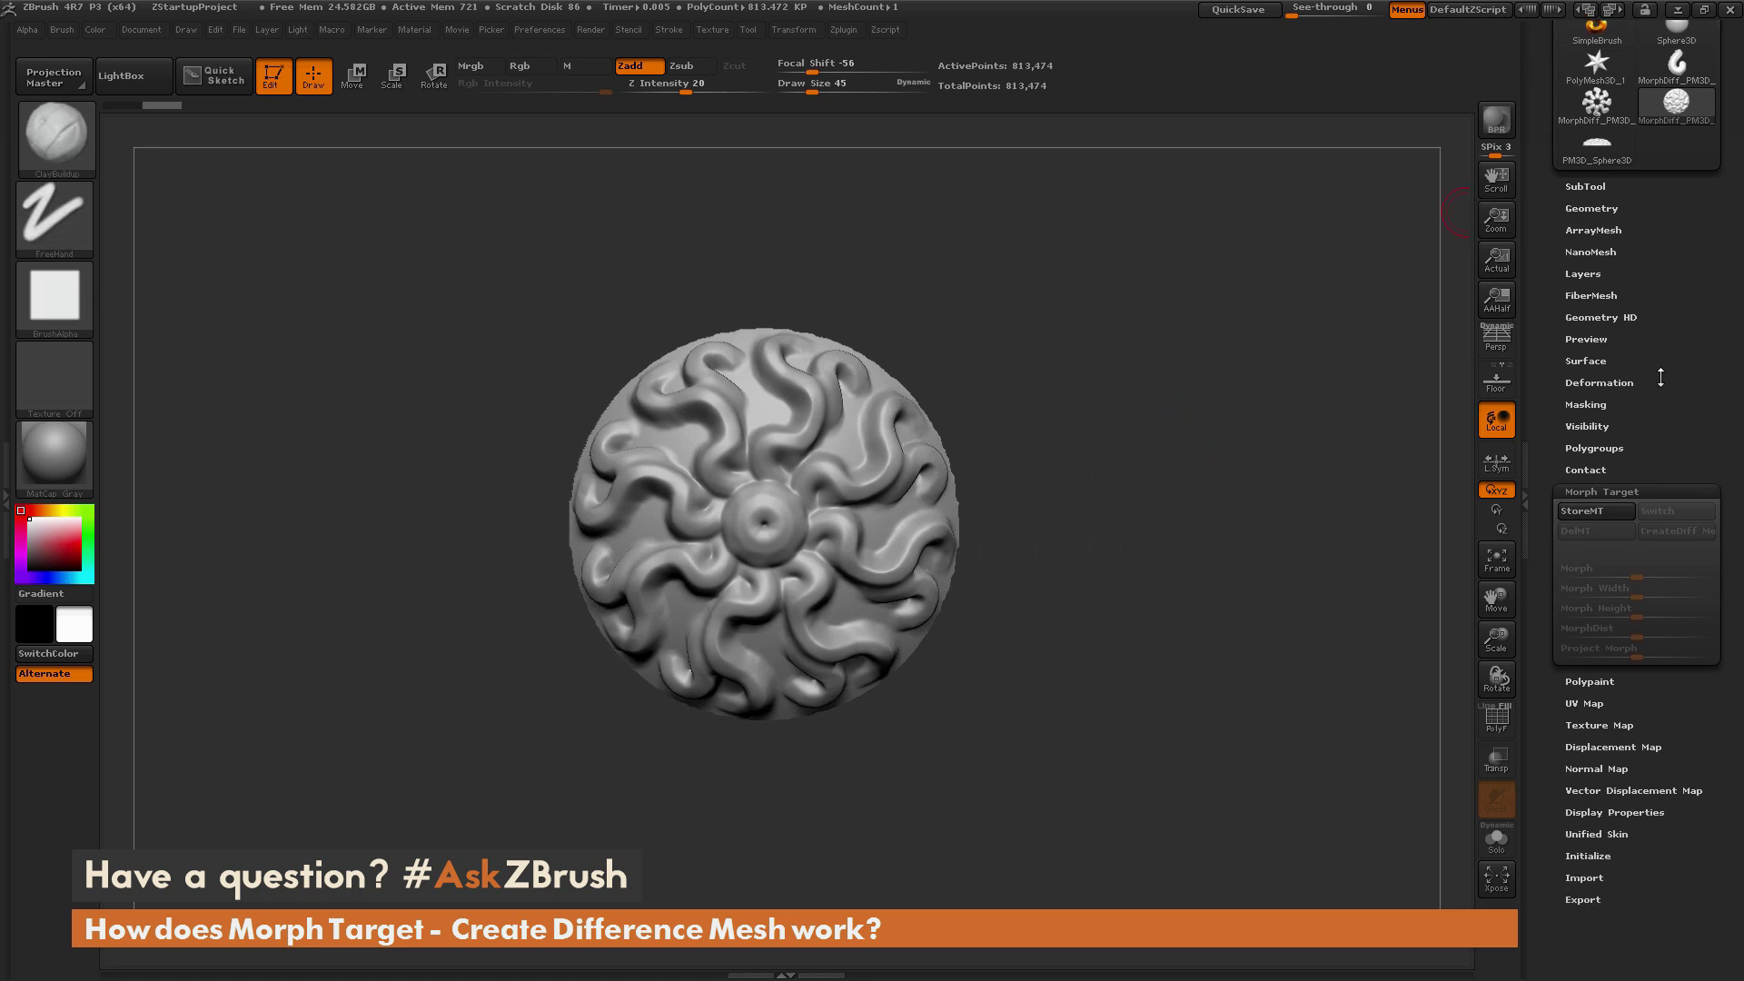
{"action": "scroll", "coordinate": [1666, 483], "scroll_direction": "up", "scroll_amount": 6}
{"action": "scroll", "coordinate": [1666, 454], "scroll_direction": "down", "scroll_amount": 5}
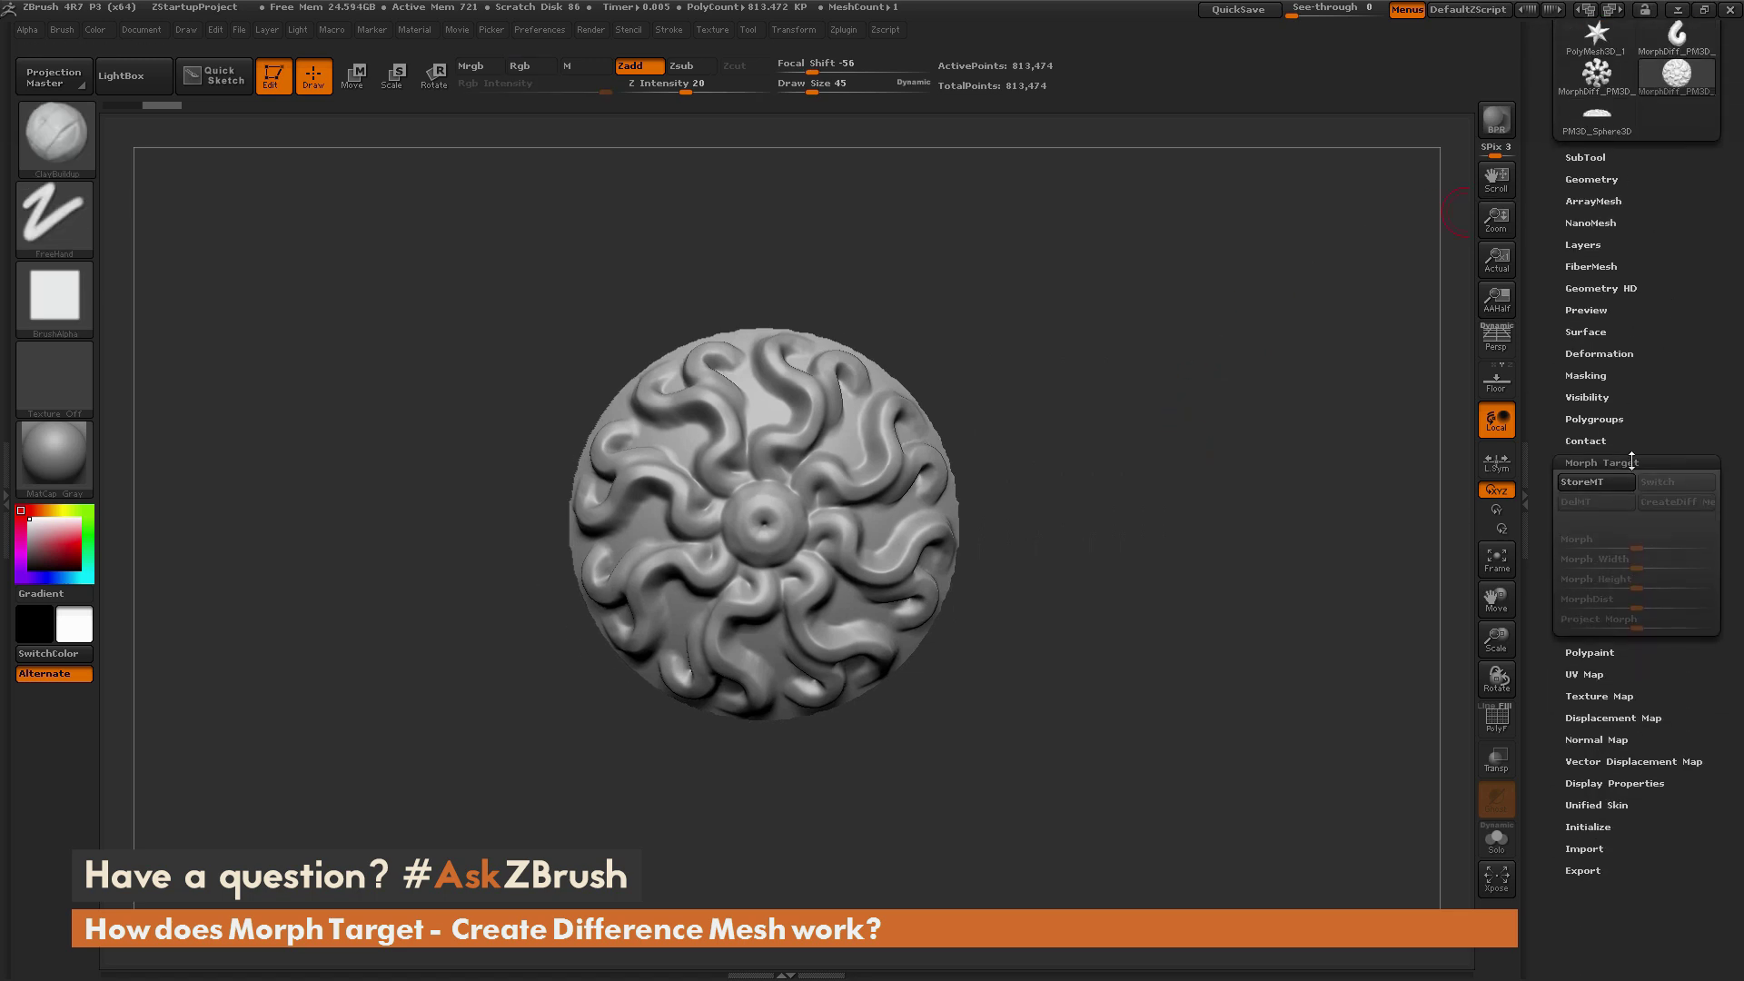
{"action": "left_click", "coordinate": [1606, 484]}
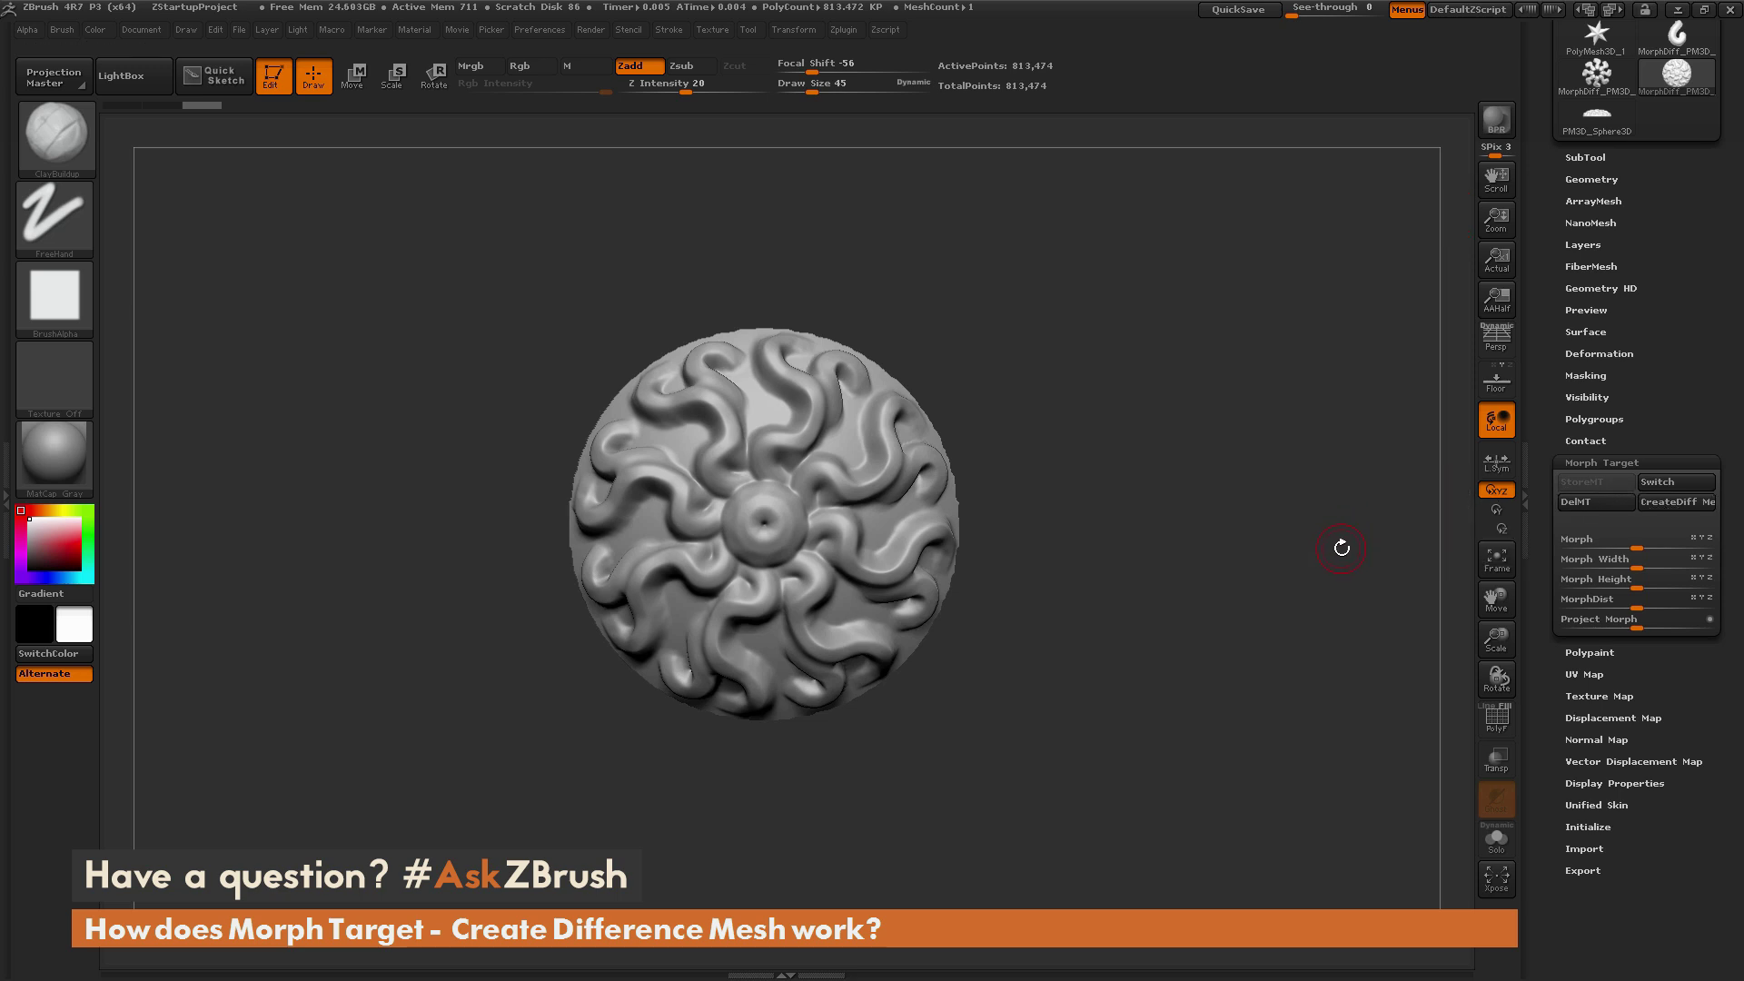
{"action": "left_click_drag", "start_coordinate": [1340, 530], "coordinate": [1337, 522]}
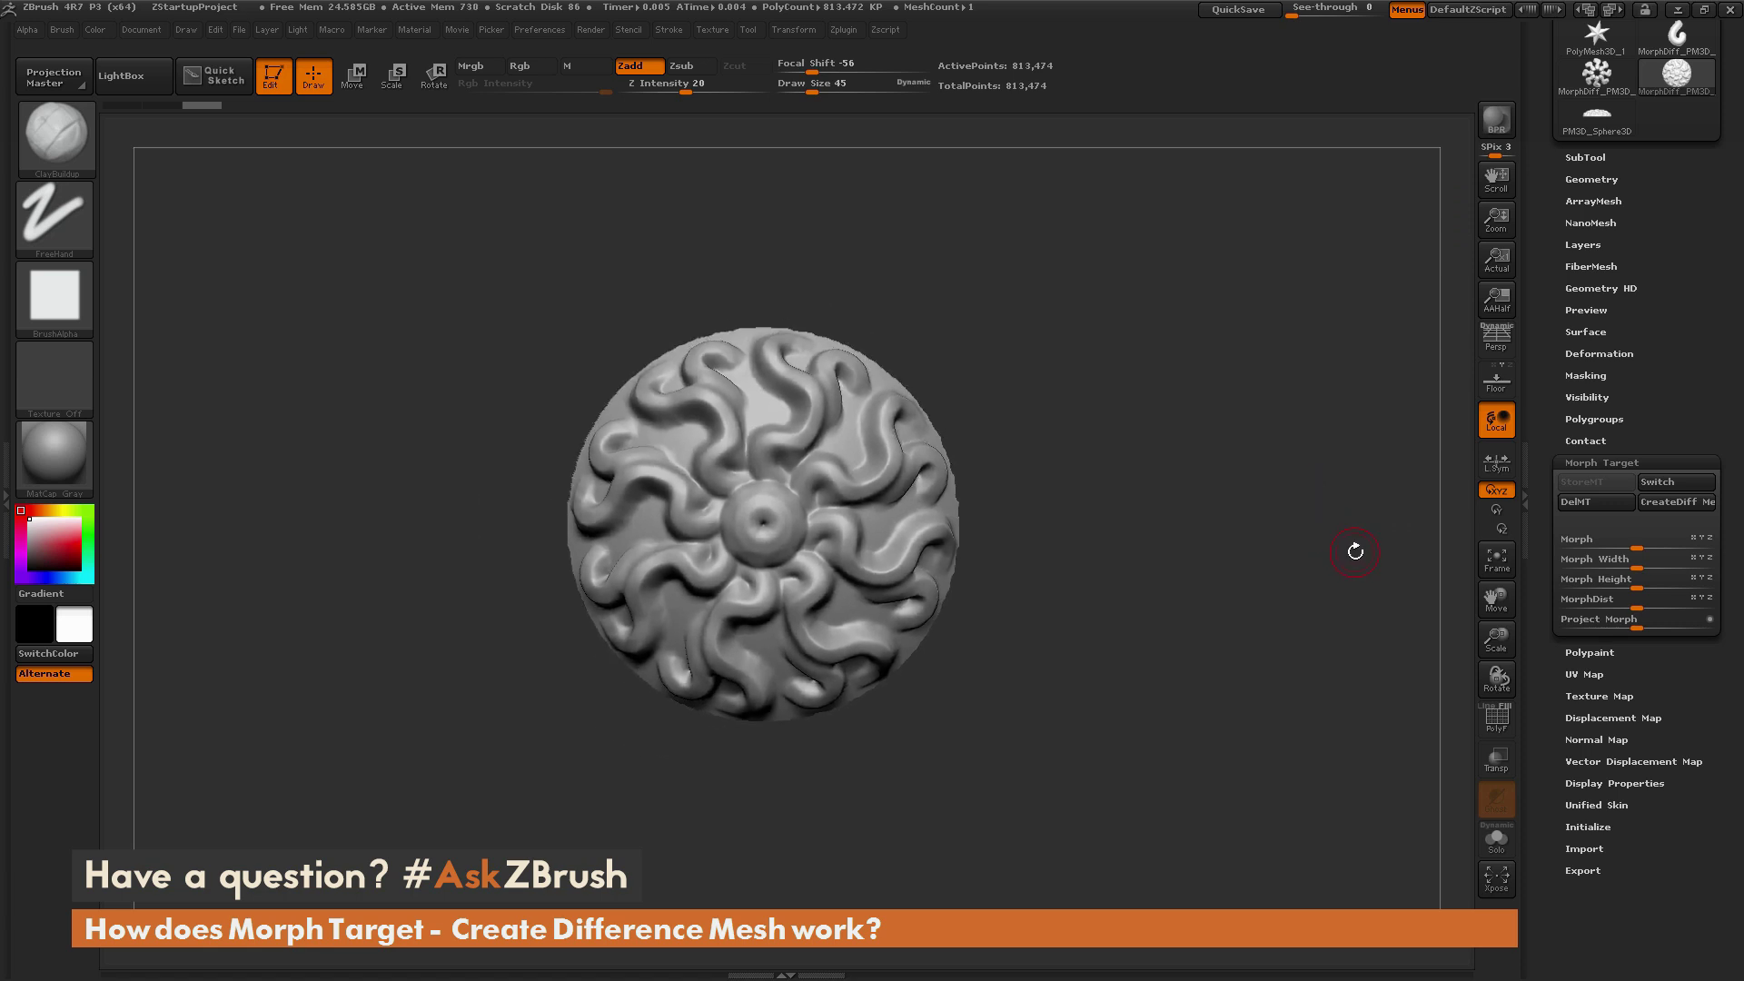